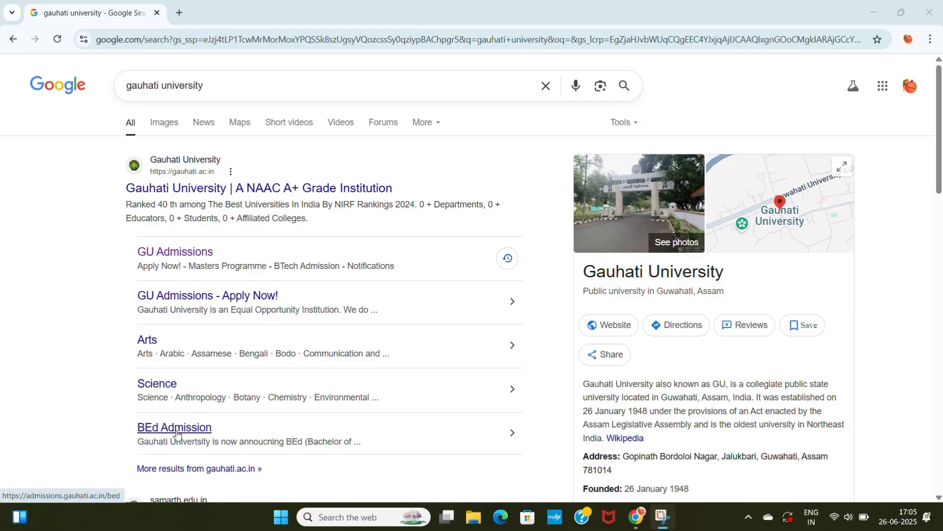
- Open the GU Admissions site from the search results and follow the link to the Admission Portal for B.Ed Programme 2025
left_click(182, 257)
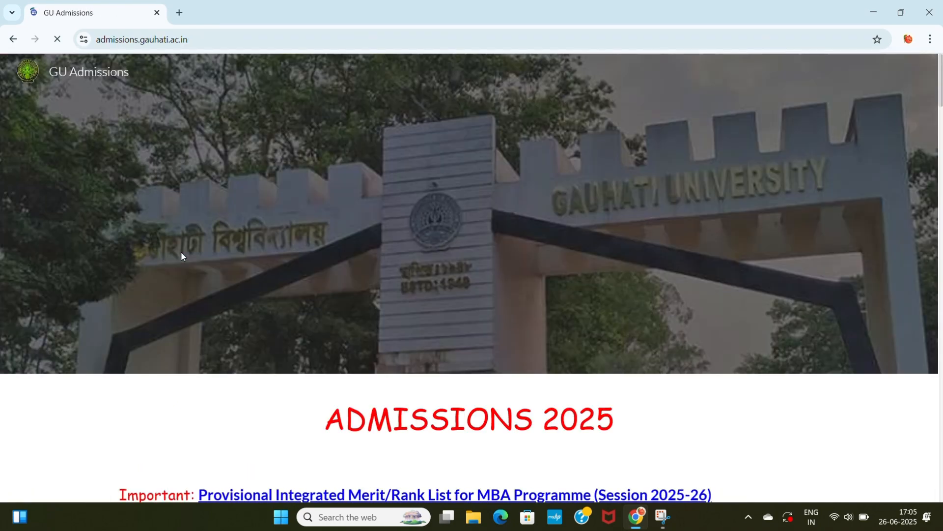
scroll(180, 251, "down", 3)
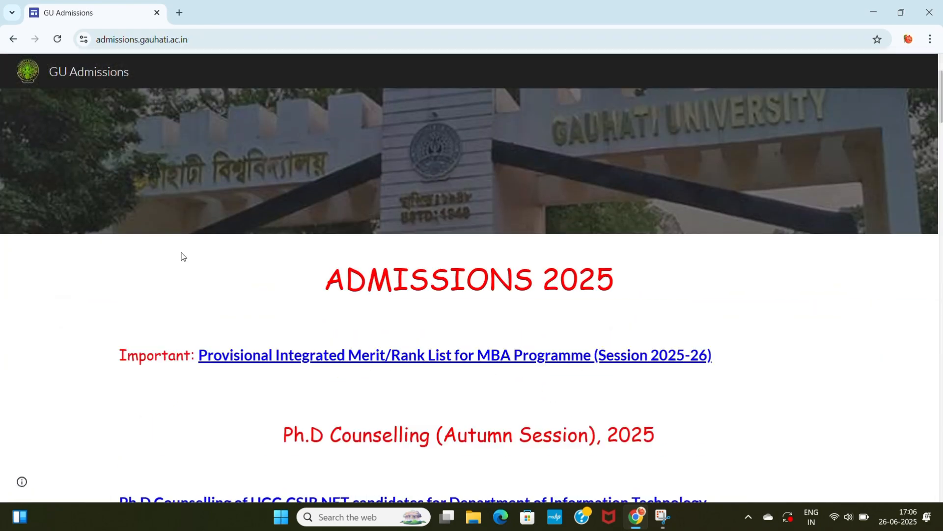
scroll(181, 256, "down", 9)
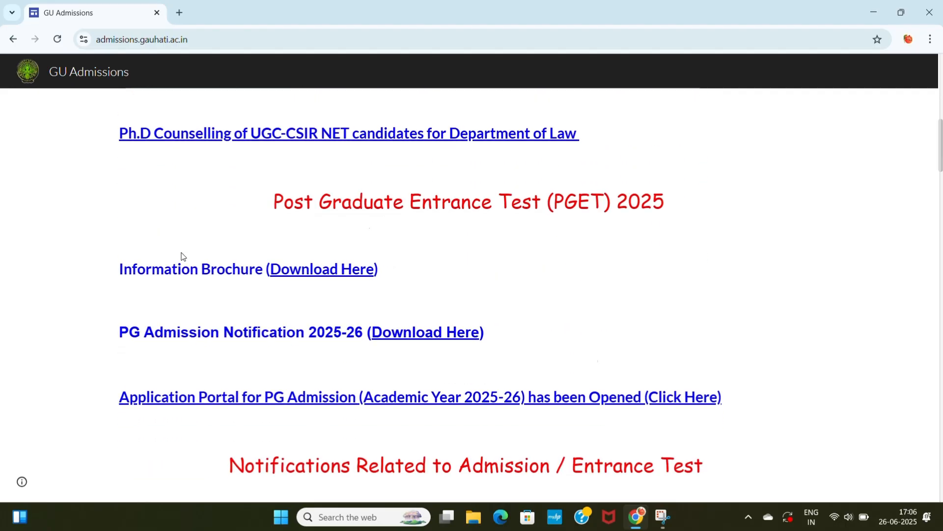
scroll(181, 256, "down", 7)
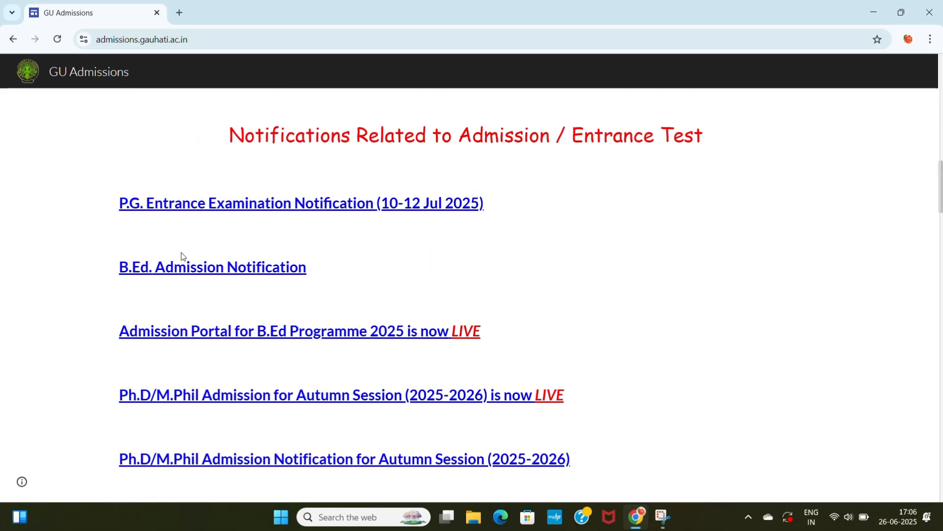
scroll(184, 257, "up", 1)
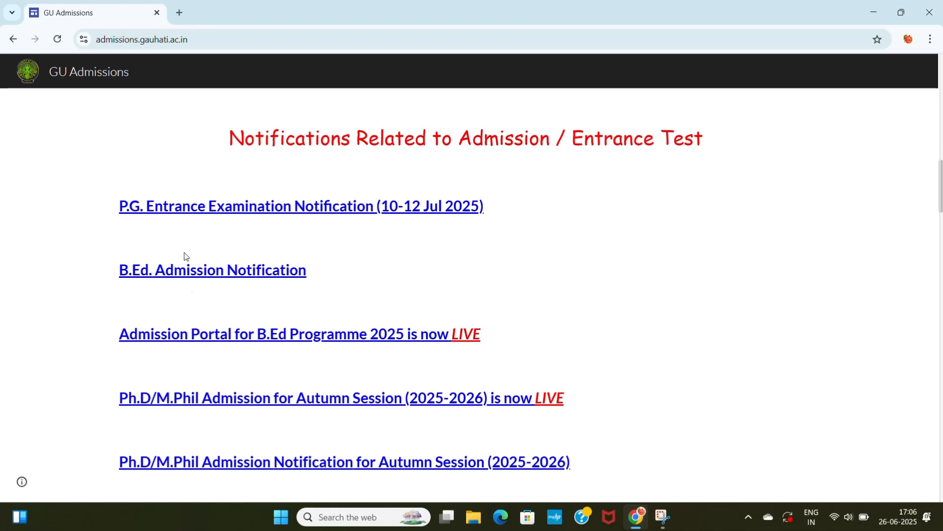
scroll(192, 294, "down", 1)
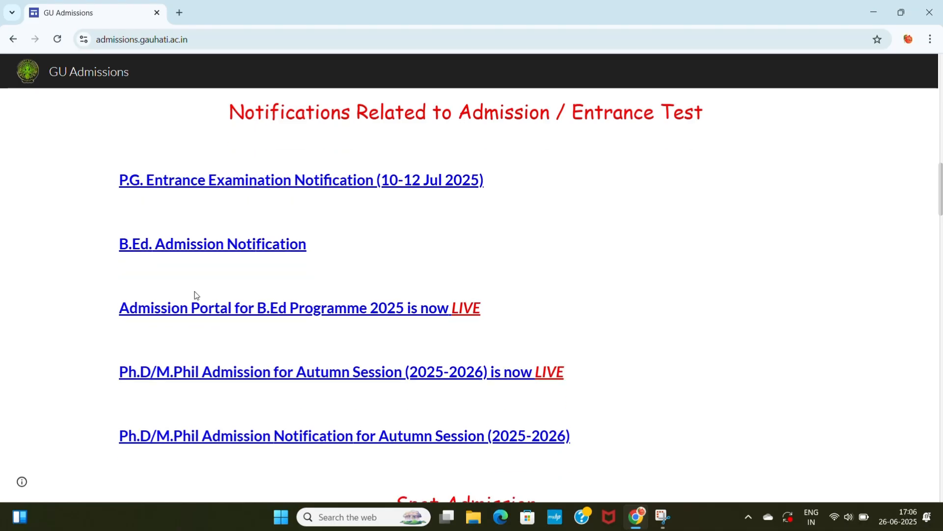
left_click(415, 307)
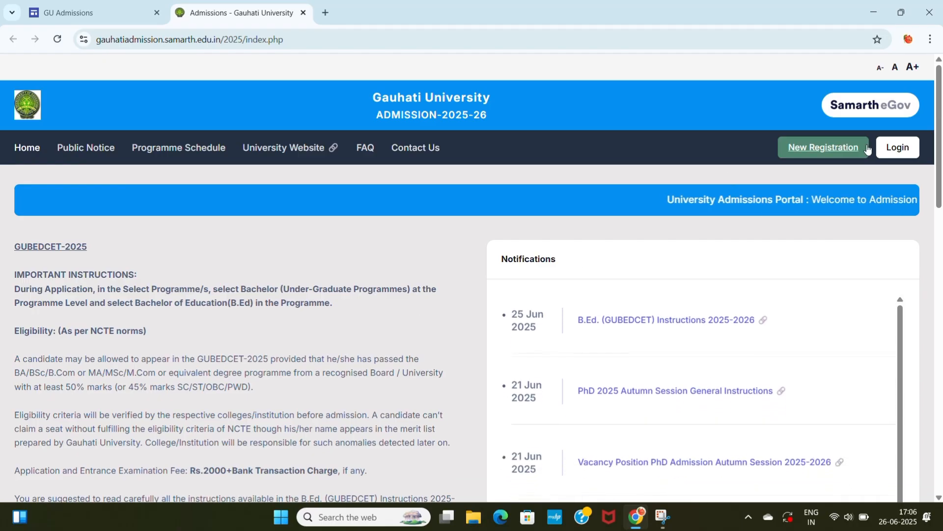
- Open the new registration form and select the applicant's day and month of birth
left_click(821, 148)
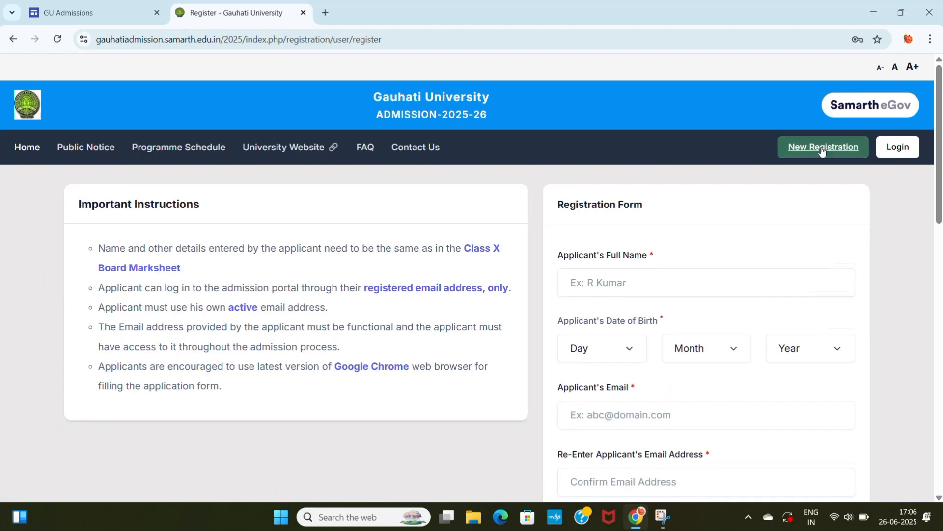
scroll(822, 151, "down", 2)
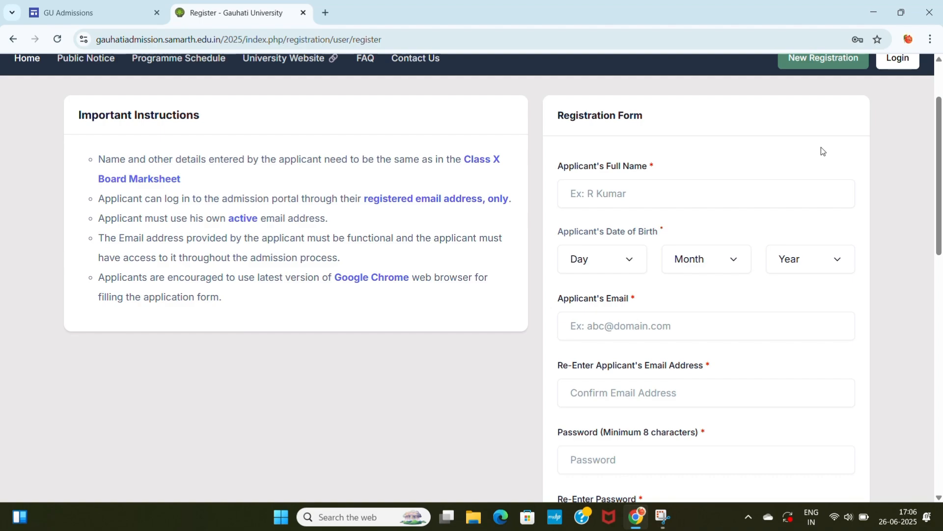
left_click(631, 256)
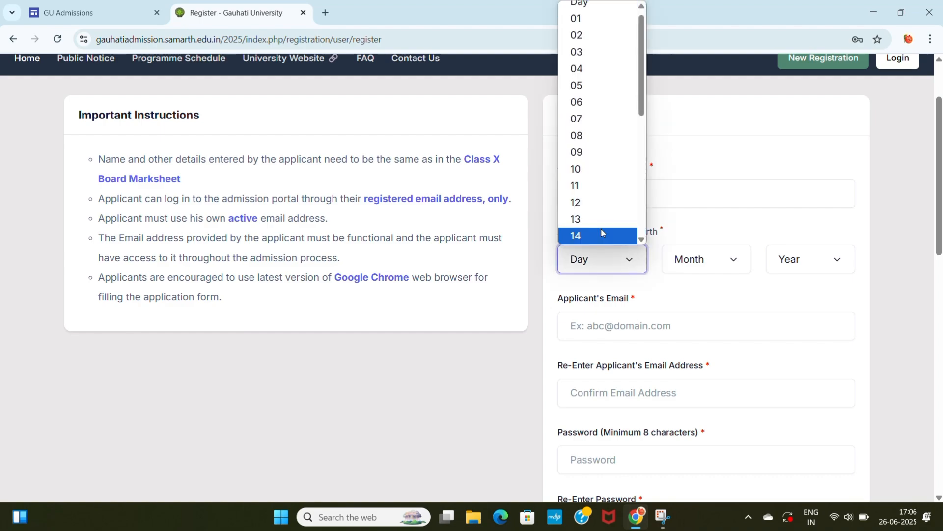
left_click(600, 230)
left_click(701, 257)
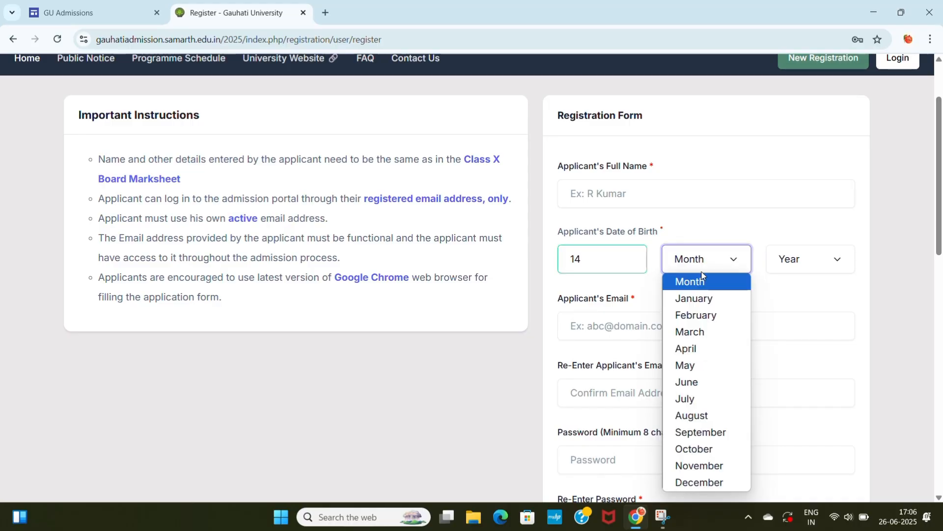
left_click(698, 316)
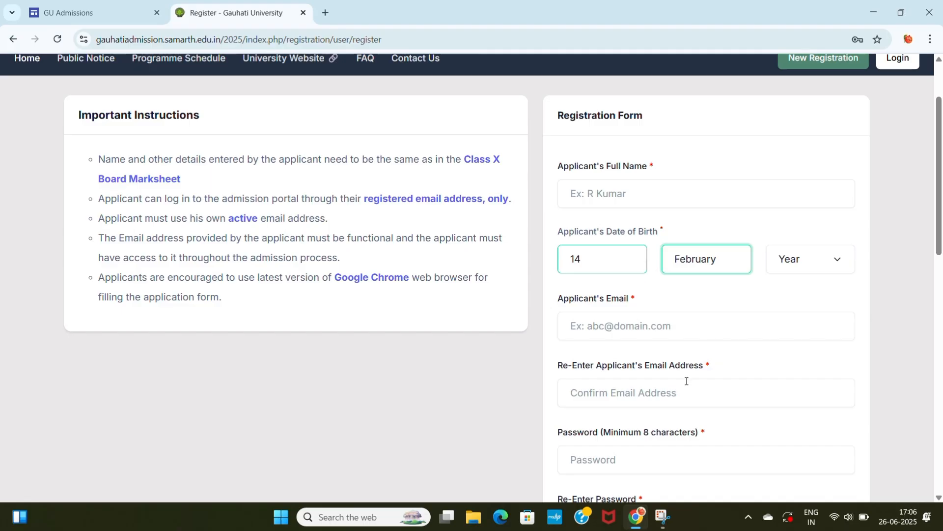
- Look over the remaining registration fields from e-mail to captcha verification, and go to the applicant login
scroll(753, 362, "down", 3)
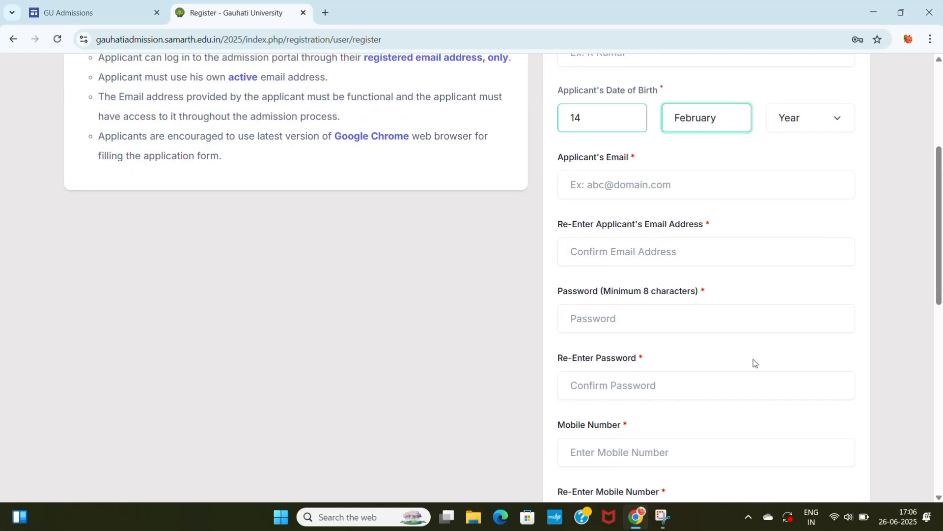
scroll(753, 360, "down", 1)
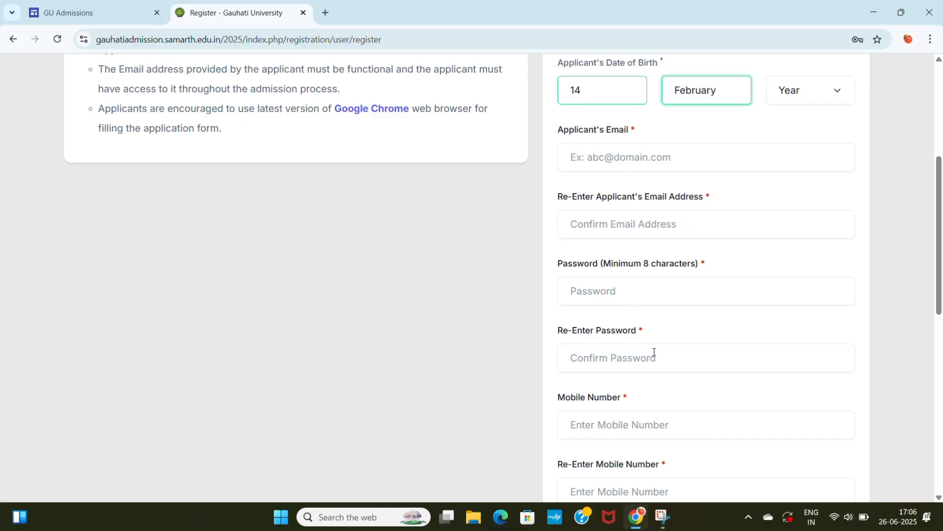
scroll(639, 441, "down", 2)
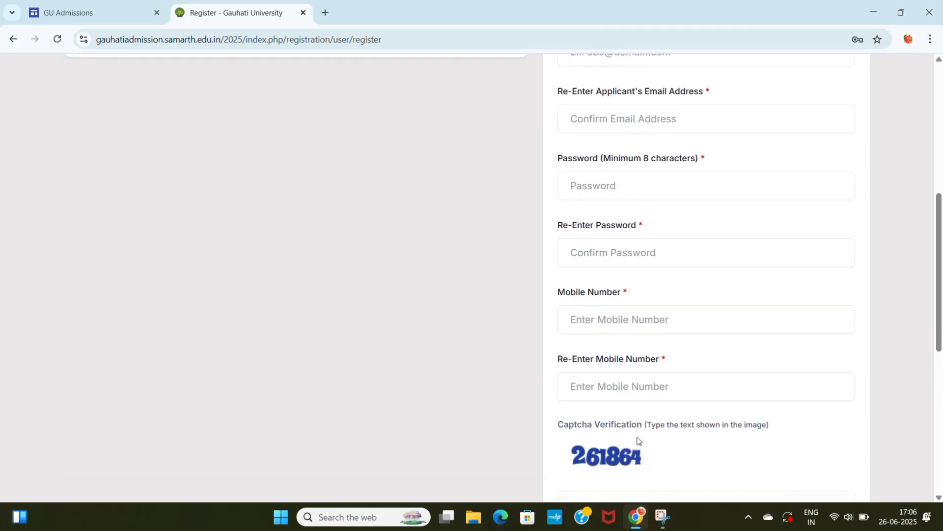
scroll(639, 441, "down", 1)
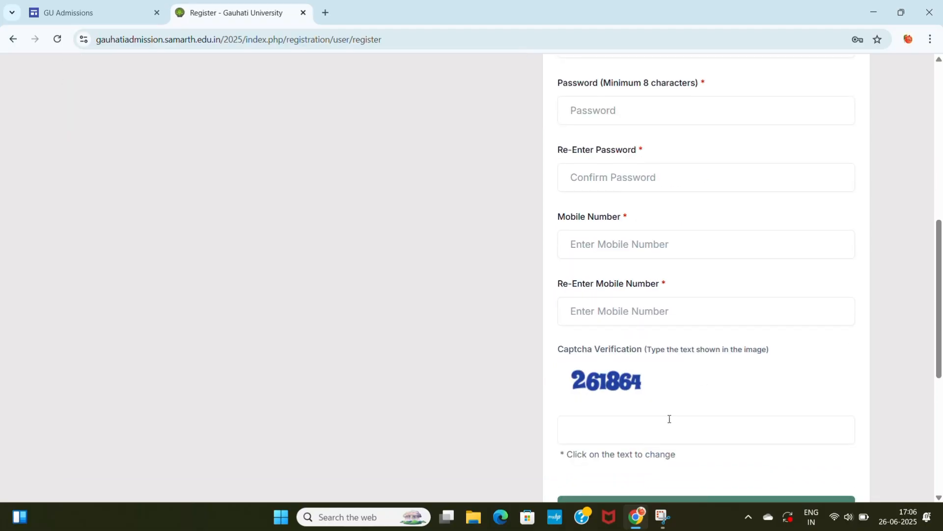
scroll(623, 397, "down", 1)
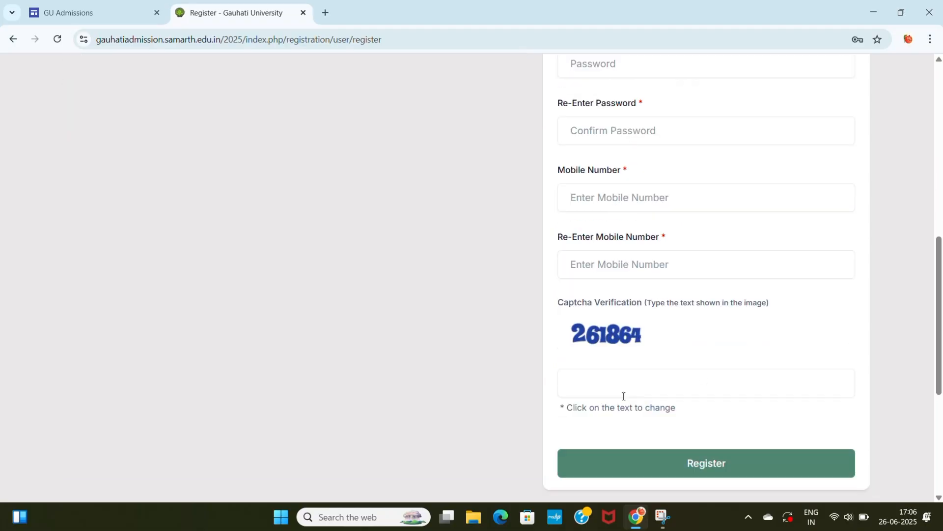
left_click(748, 468)
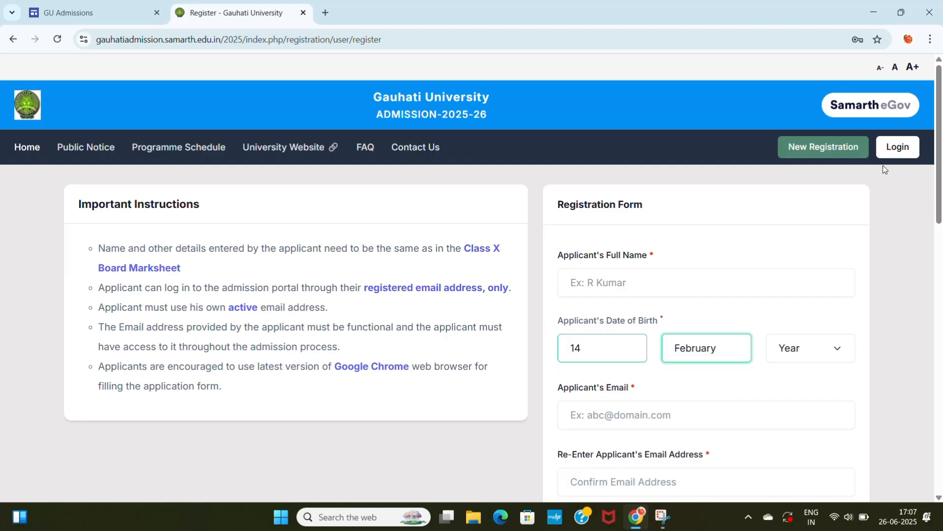
left_click(894, 146)
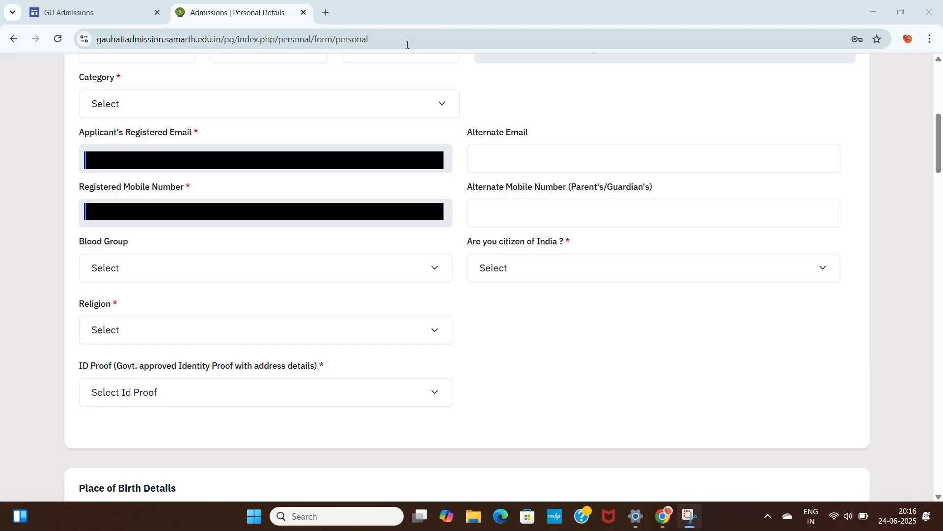
- Set the category to General, the blood group to O+ and the Indian citizenship question to Yes in the personal details
left_click(257, 108)
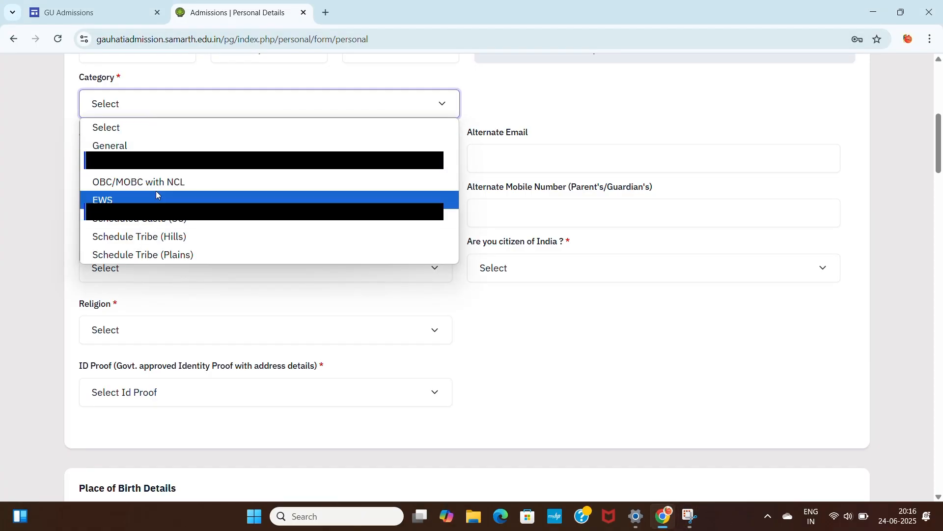
left_click(131, 146)
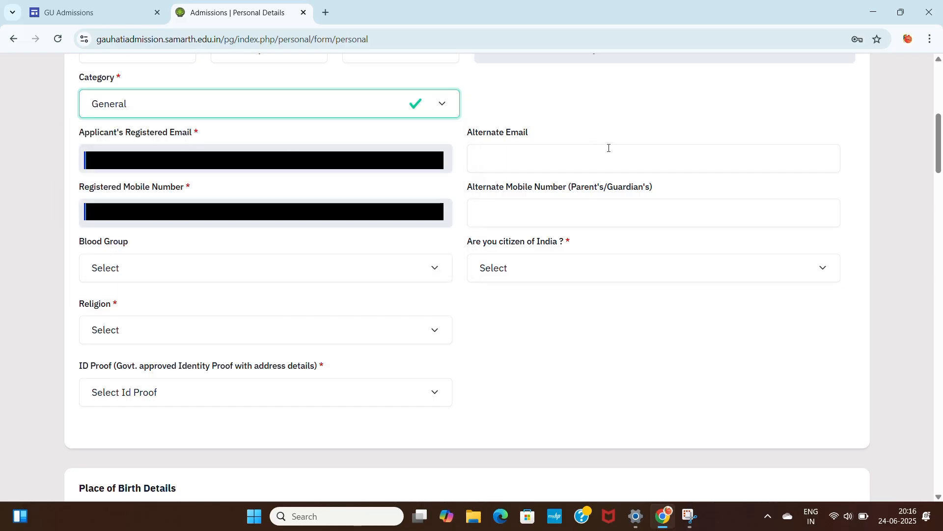
left_click(182, 272)
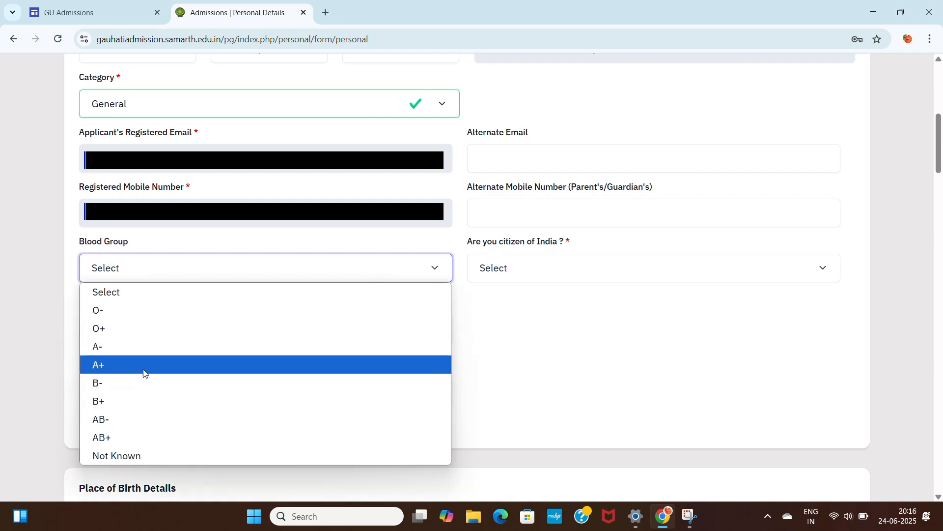
left_click(139, 331)
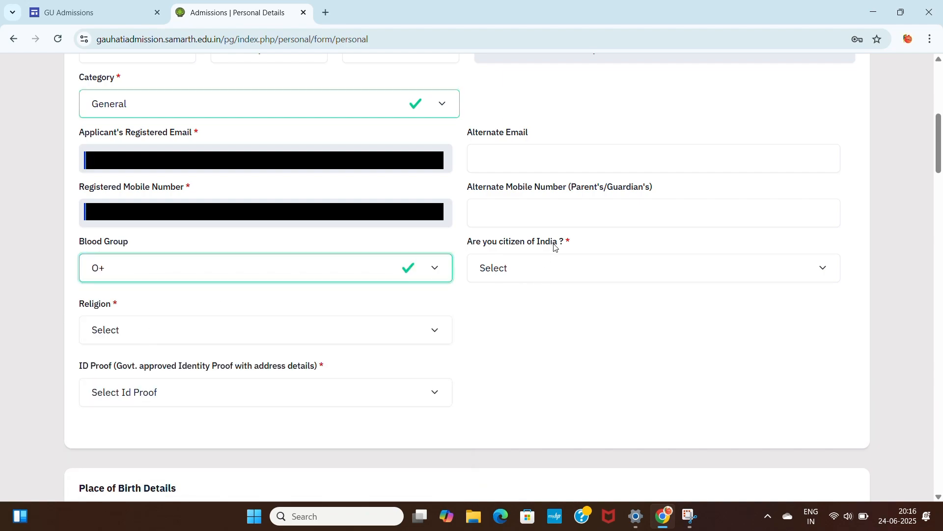
left_click(542, 258)
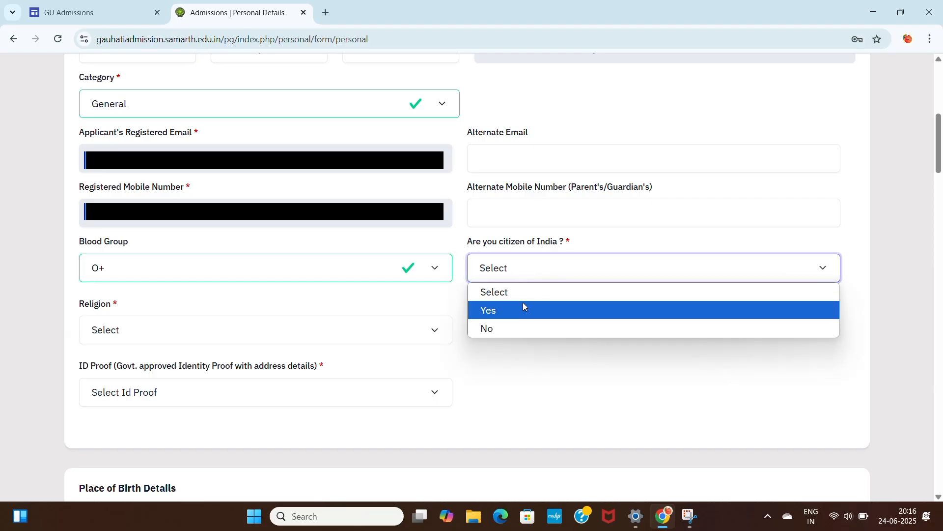
left_click(523, 308)
- Set the religion to Hinduism and the ID proof to Pan Card, and bring up the ID proof number field
left_click(172, 329)
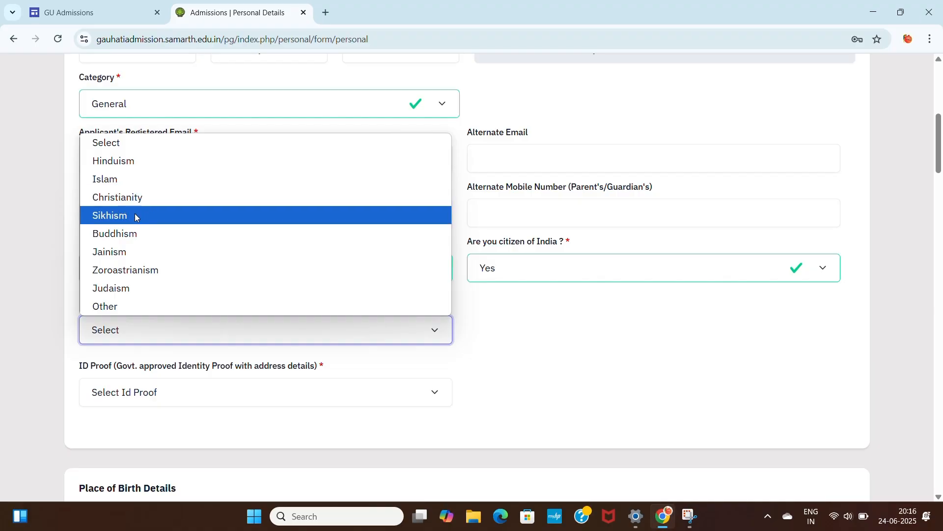
left_click(127, 161)
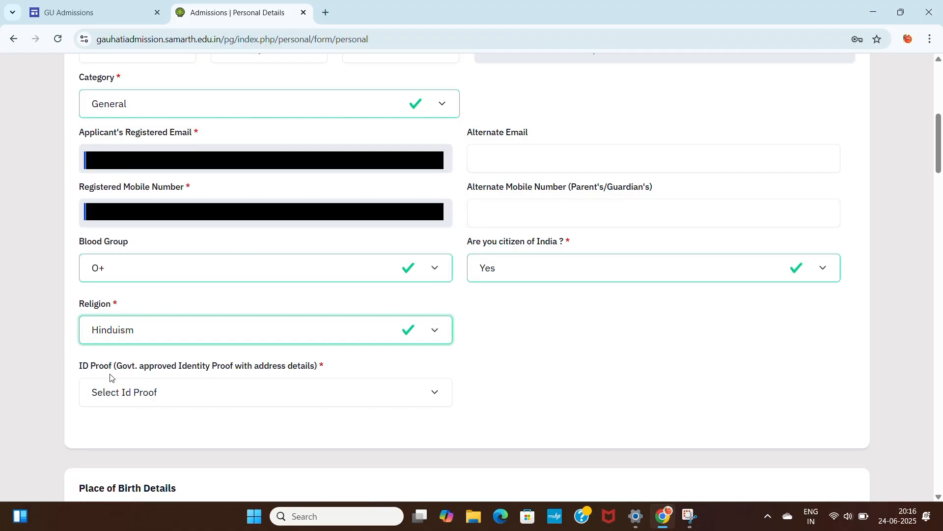
left_click(140, 399)
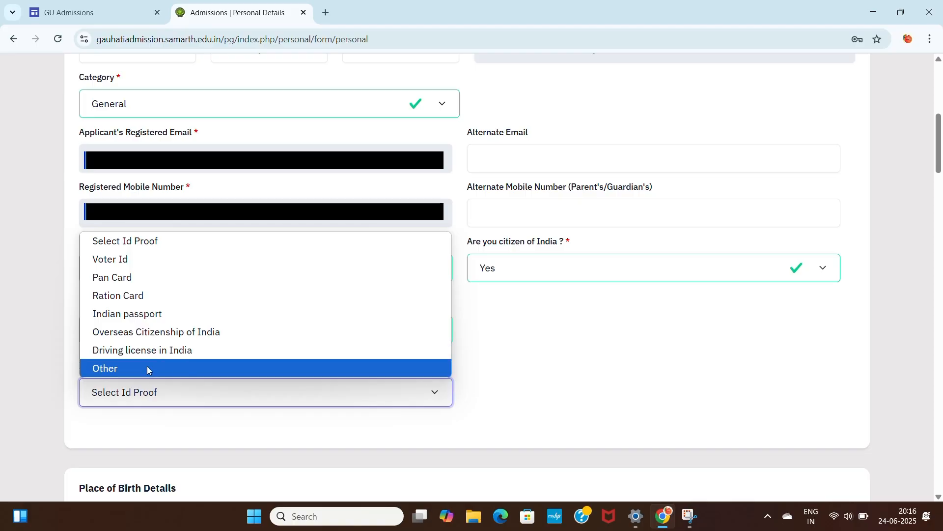
left_click(132, 278)
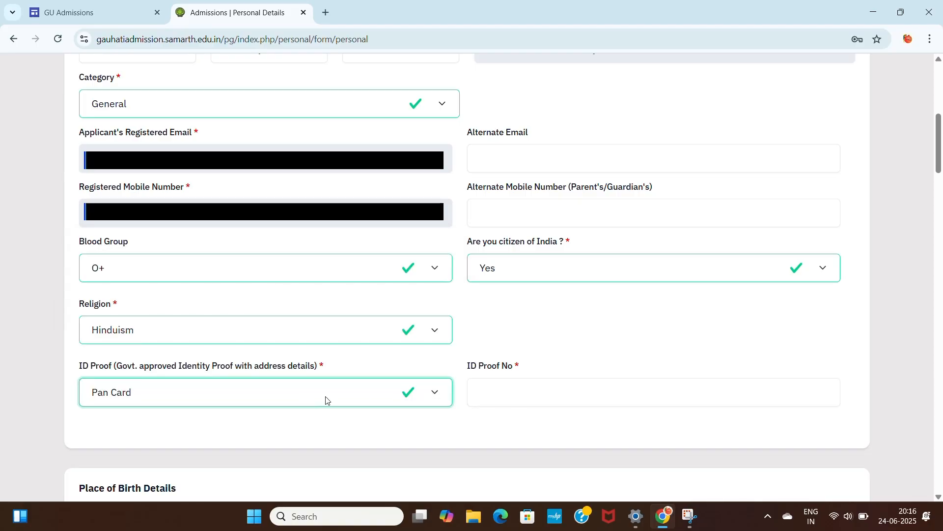
left_click(508, 394)
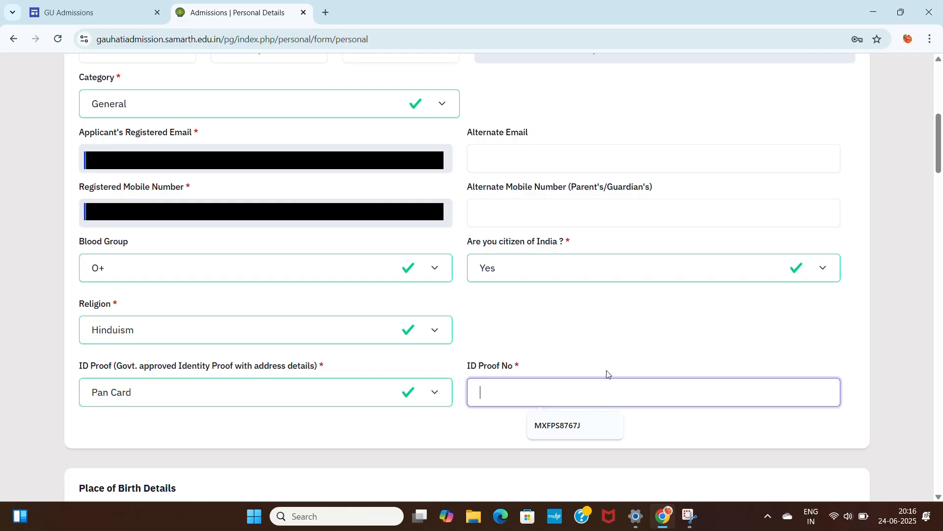
left_click(578, 354)
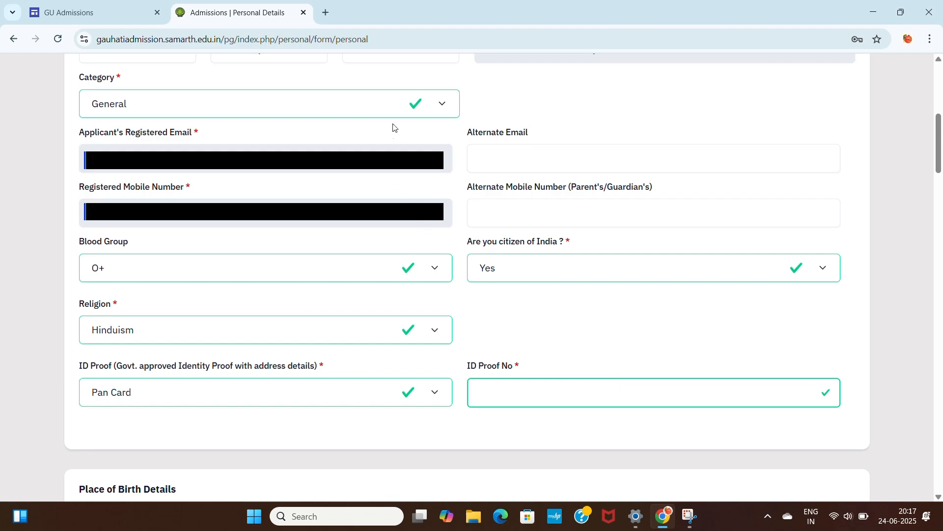
- Go through the country and state fields in Place of Birth Details and fill in JORHAT as the district
scroll(408, 28, "down", 5)
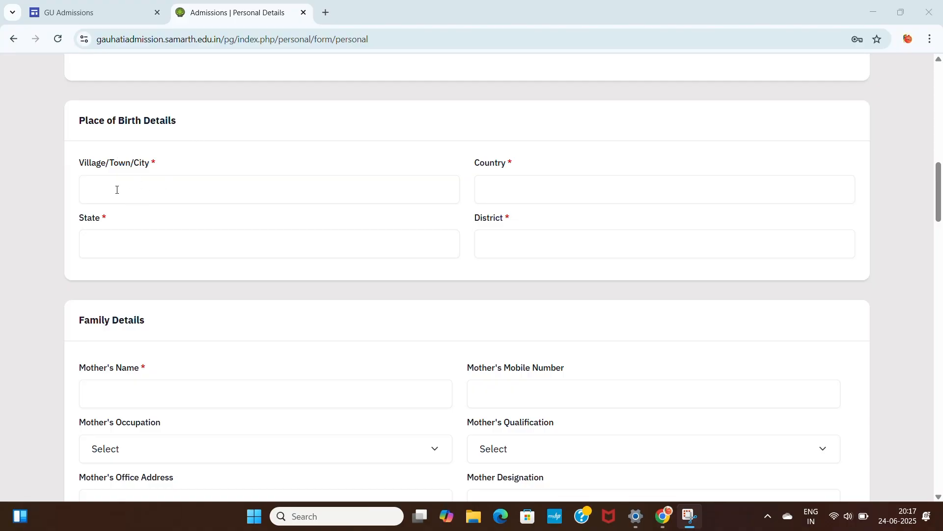
left_click(586, 187)
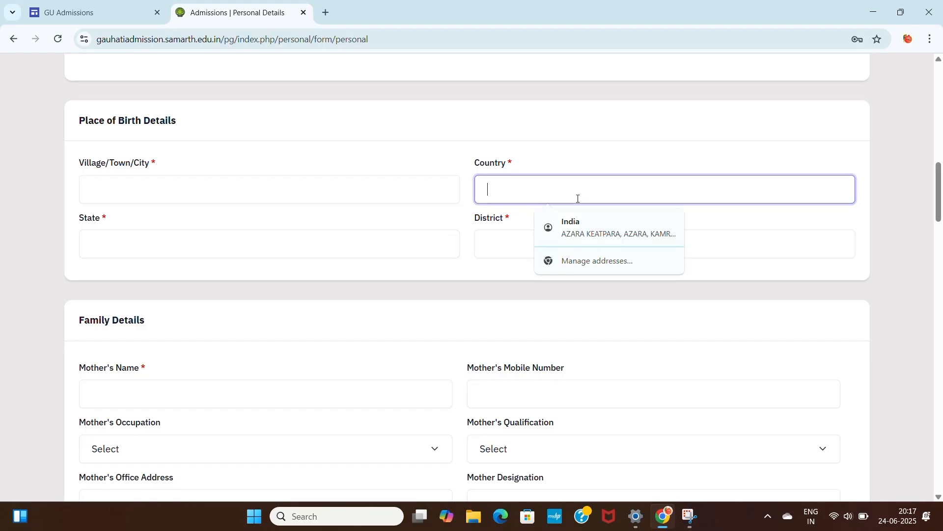
left_click(195, 262)
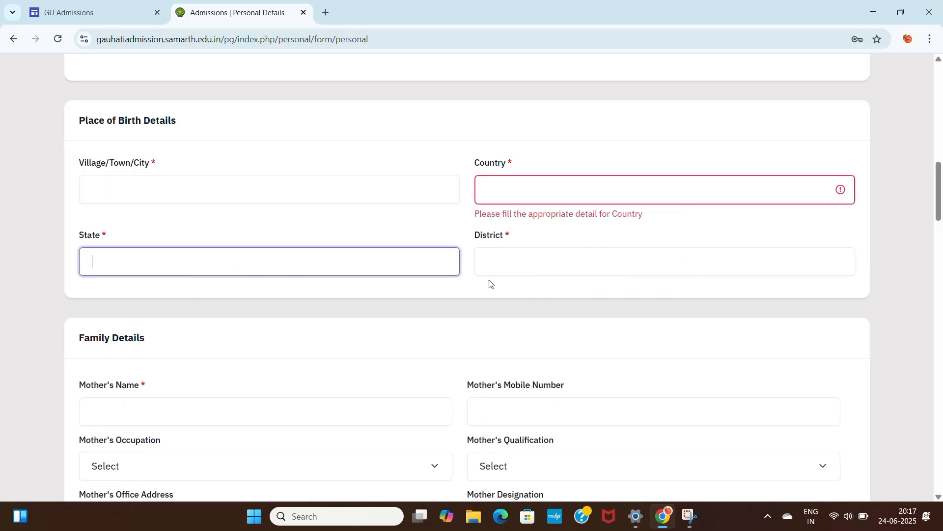
left_click(572, 253)
left_click(574, 286)
left_click(291, 266)
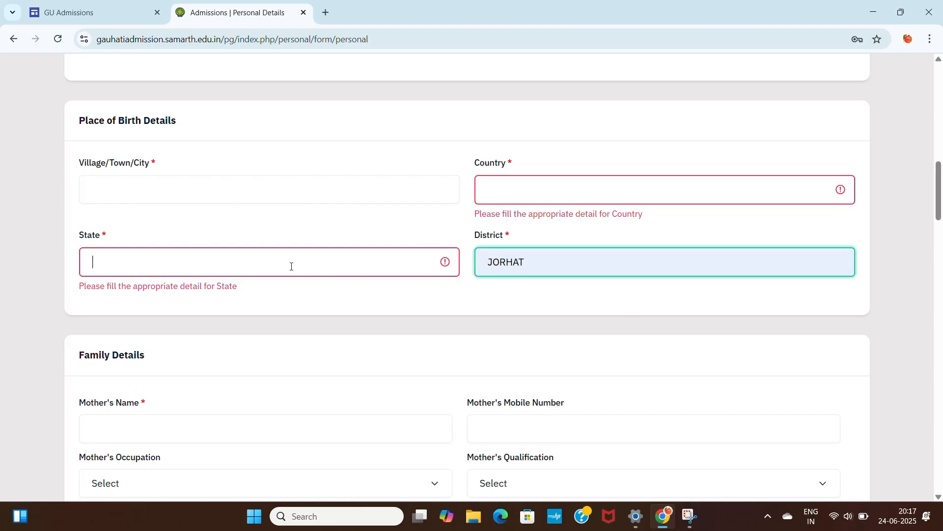
left_click(392, 325)
scroll(391, 325, "down", 3)
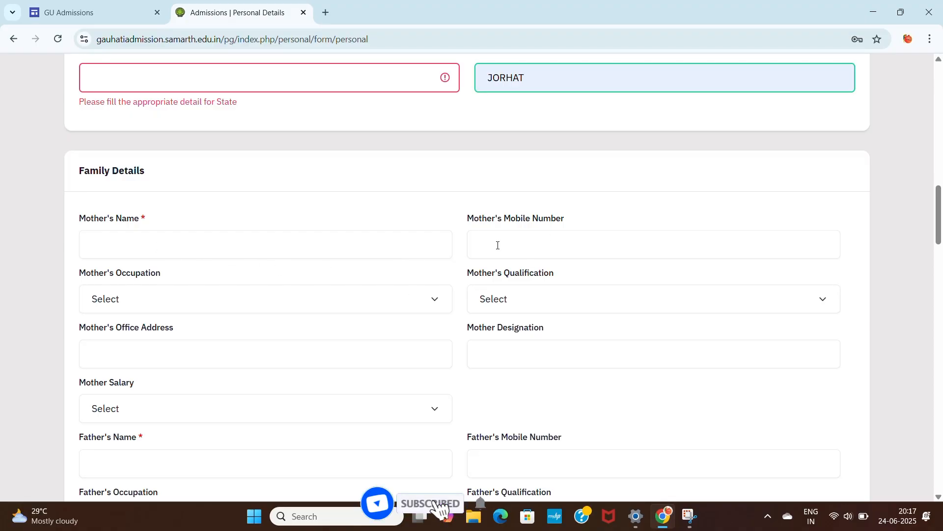
- In Family Details, set the mother's occupation to Other, her qualification to None and her salary to Not Applicable
scroll(234, 242, "down", 1)
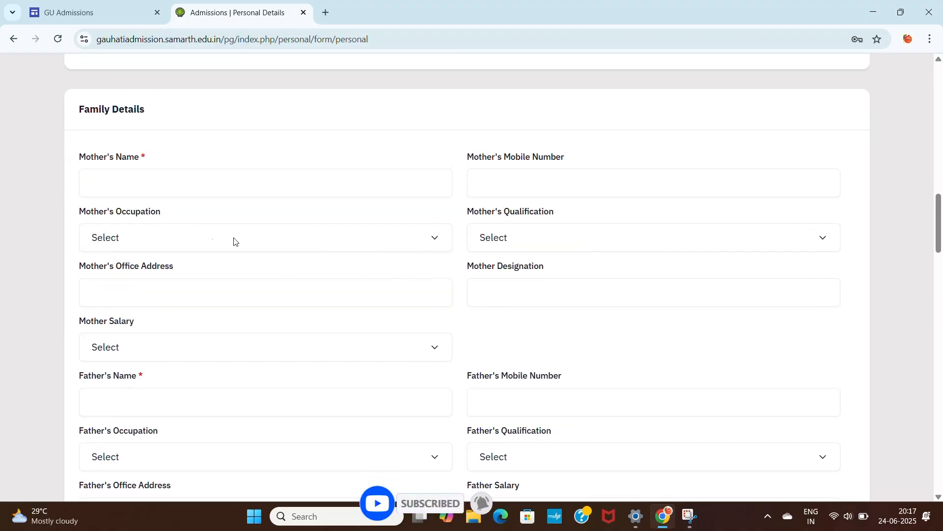
left_click(259, 240)
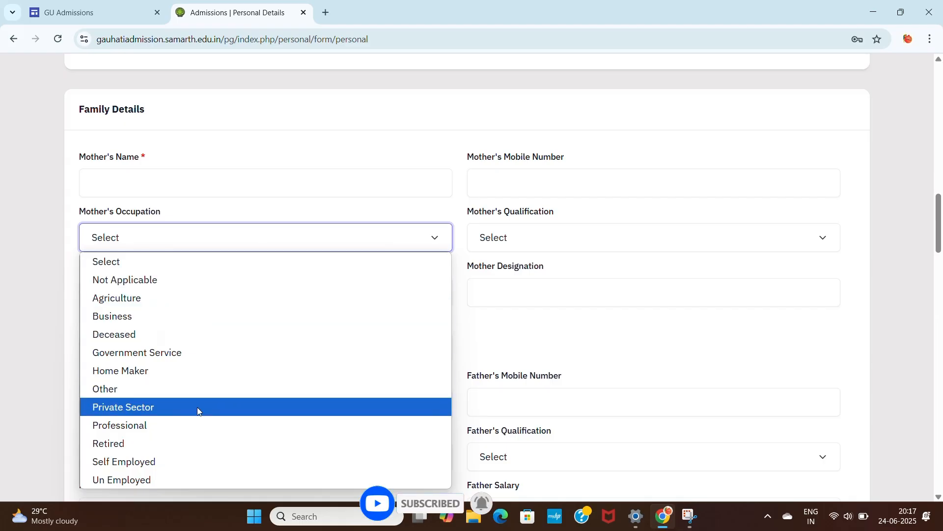
left_click(120, 388)
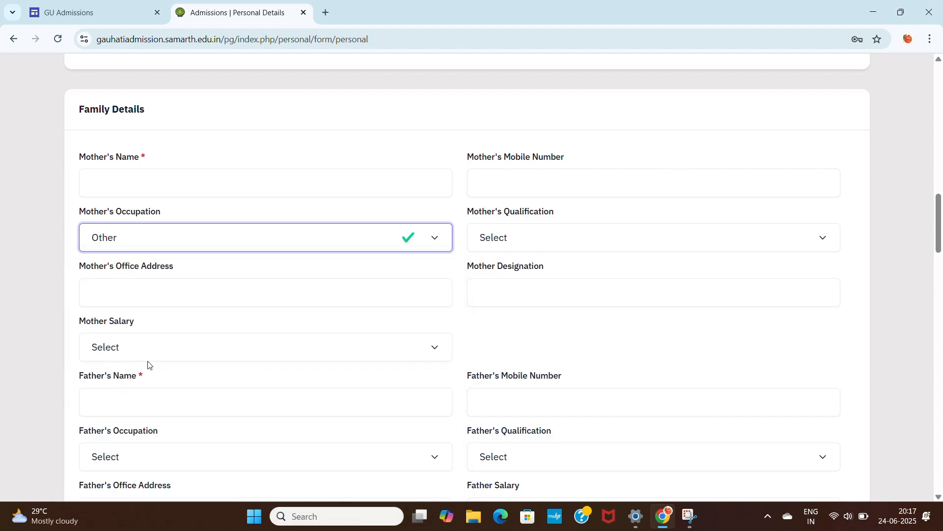
left_click(534, 249)
left_click(499, 331)
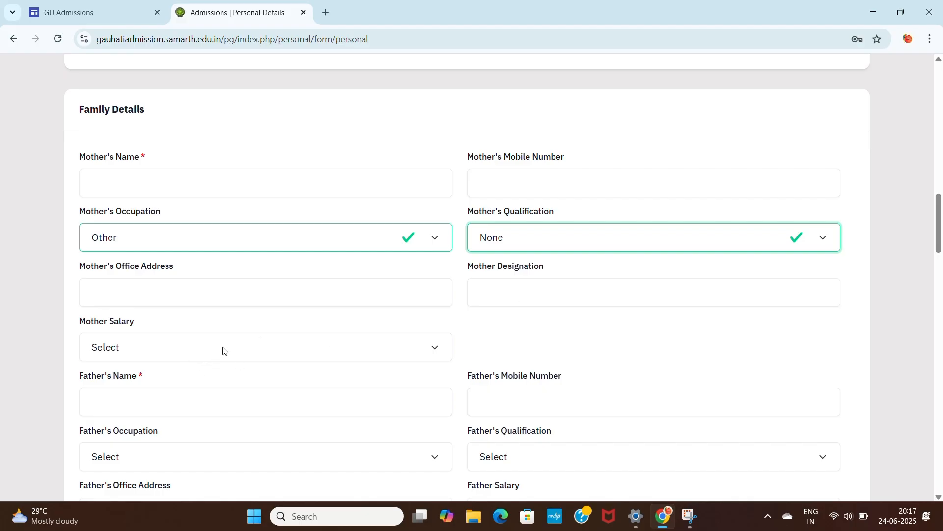
left_click(327, 352)
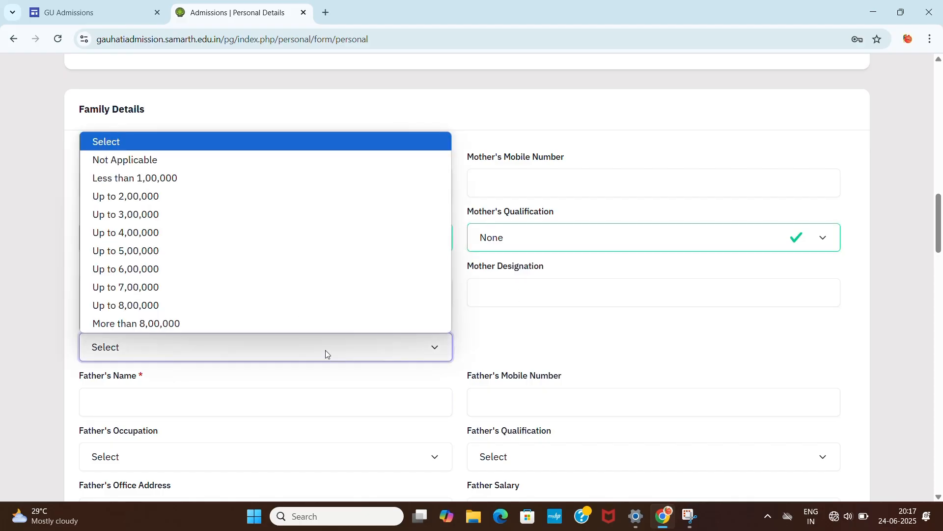
left_click(202, 163)
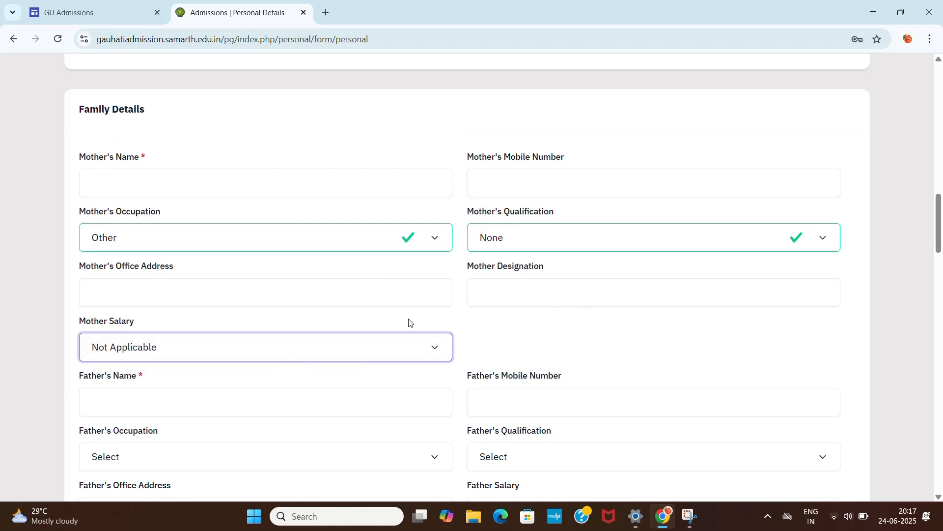
left_click(545, 334)
- Set the father's occupation to Agriculture and his qualification to None
scroll(445, 334, "down", 1)
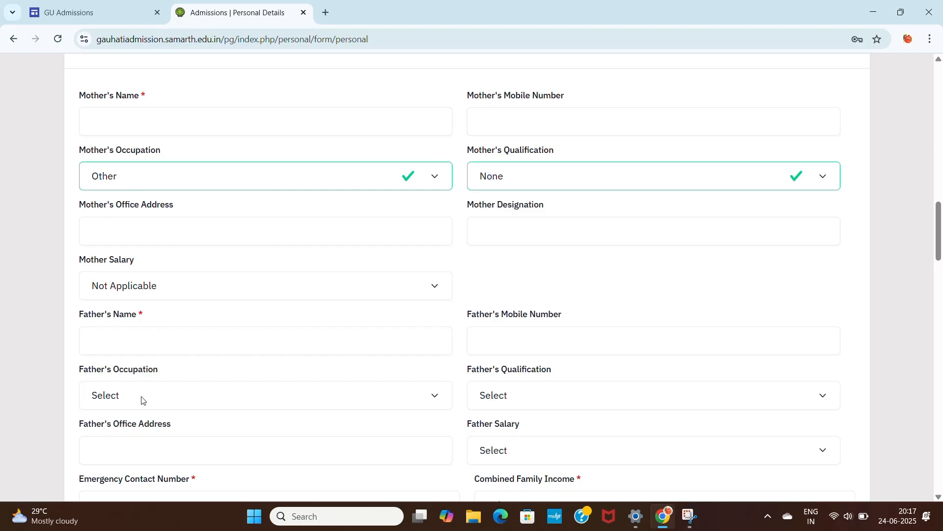
left_click(243, 403)
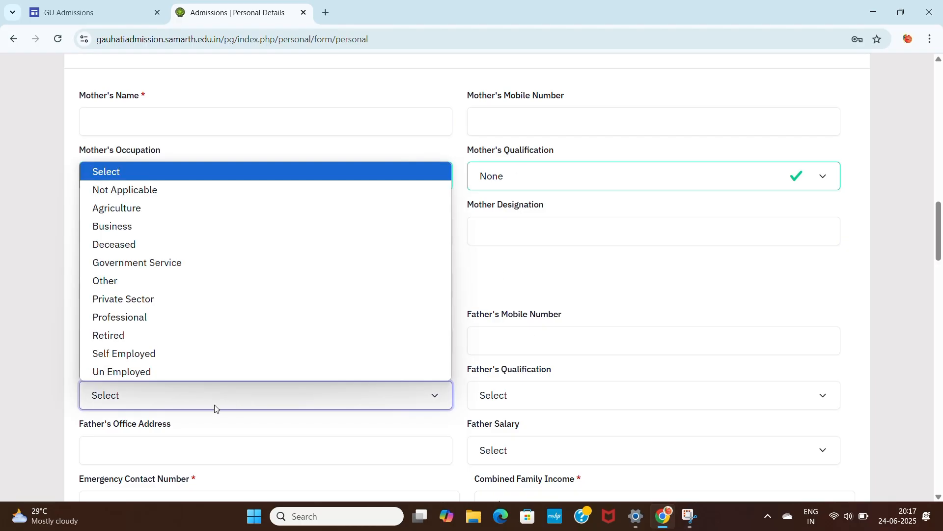
left_click(137, 216)
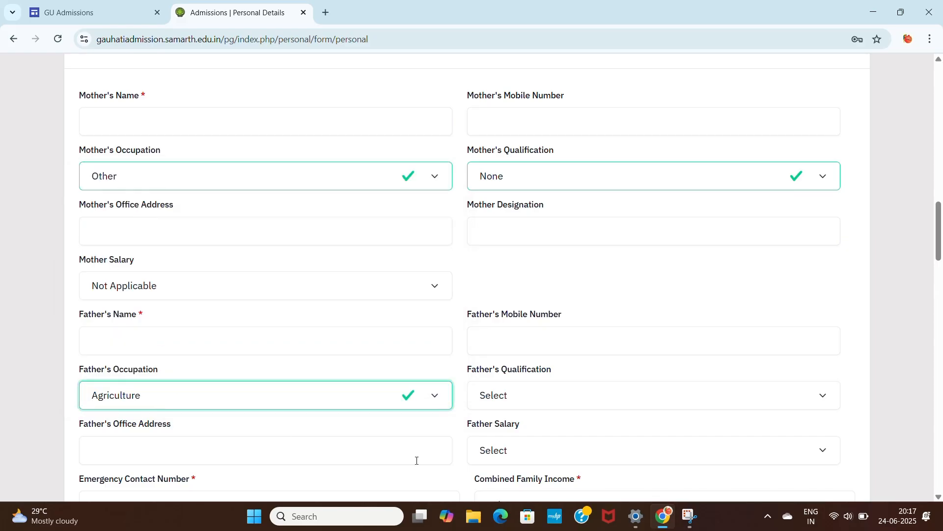
left_click(560, 396)
scroll(695, 297, "down", 3)
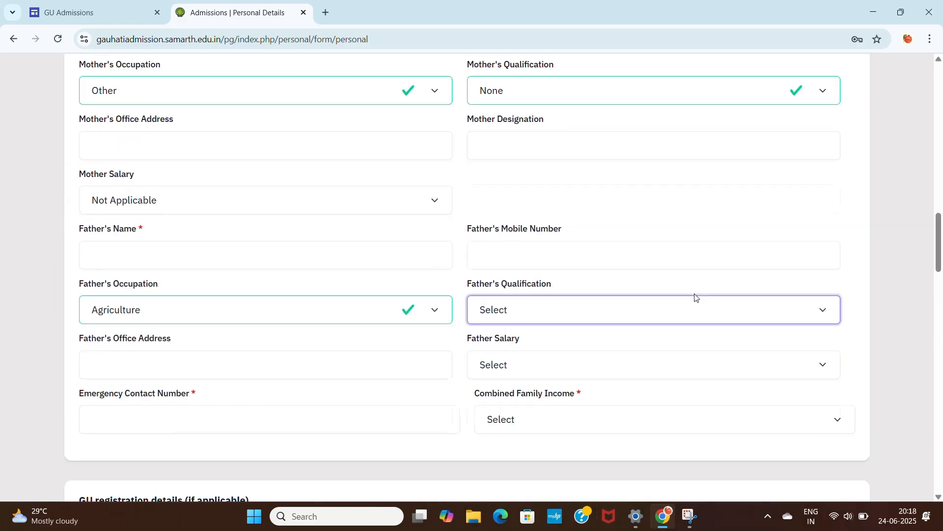
left_click(586, 213)
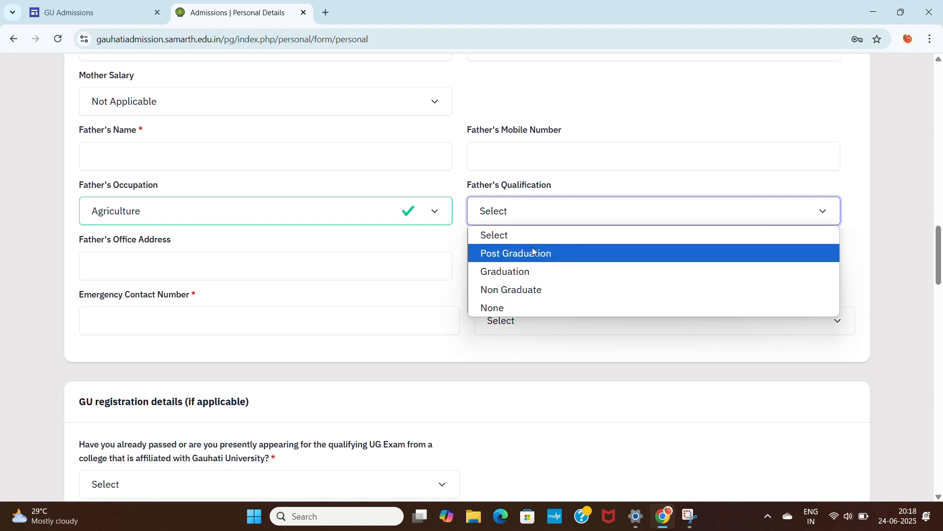
left_click(519, 308)
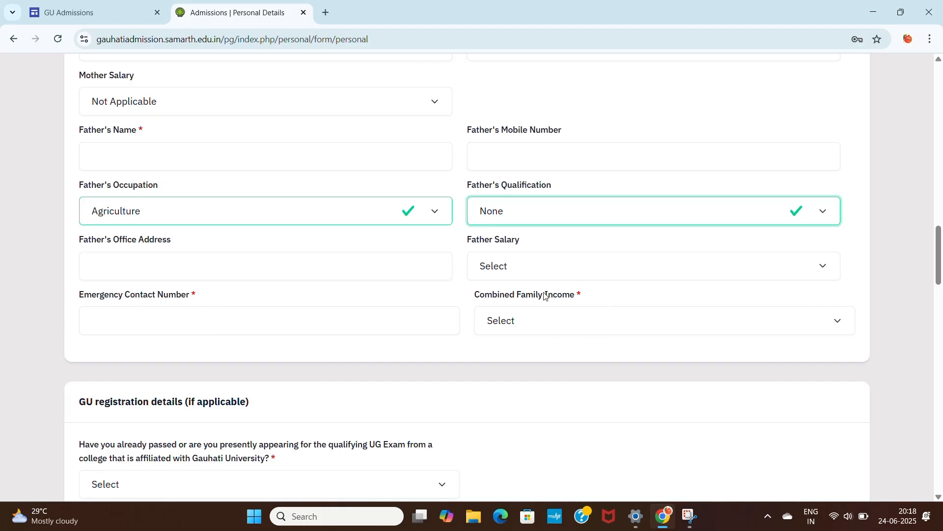
- Set both the father's salary and the combined family income to Up to 2,00,000
left_click(553, 266)
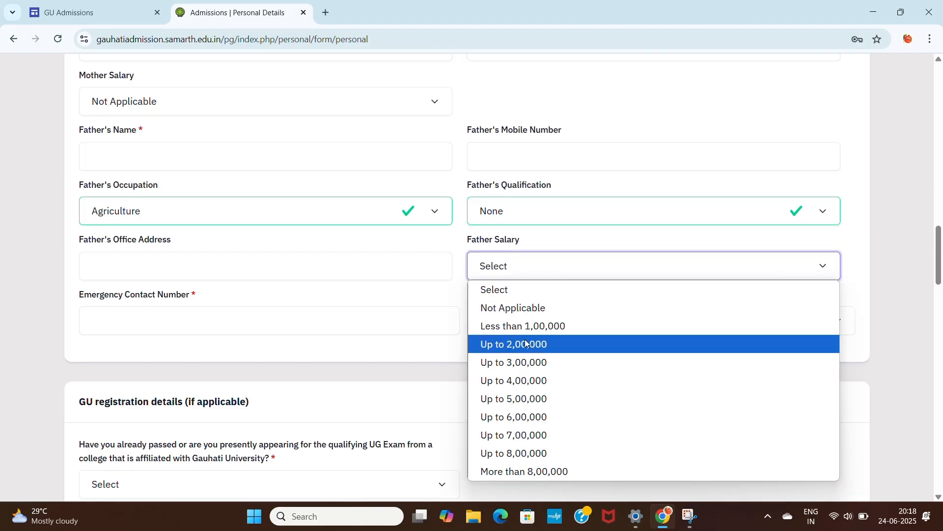
left_click(526, 344)
left_click(555, 272)
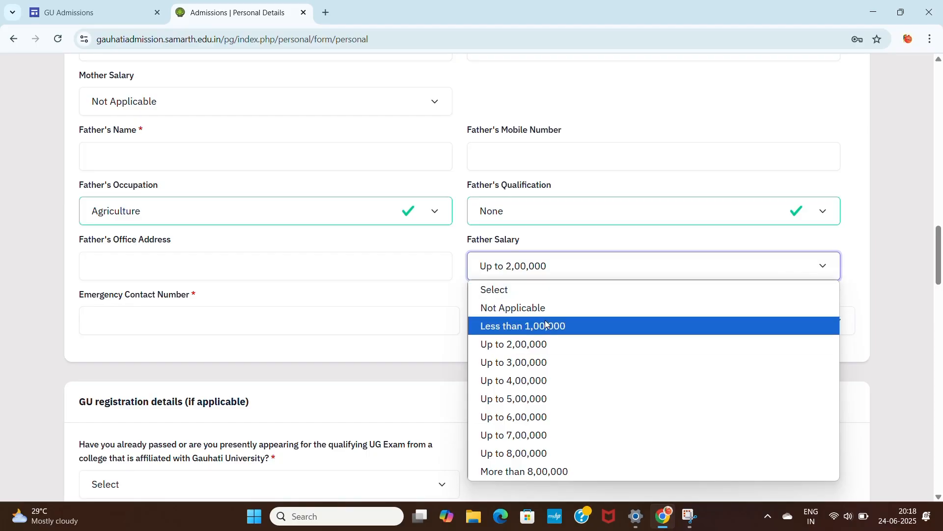
left_click(528, 344)
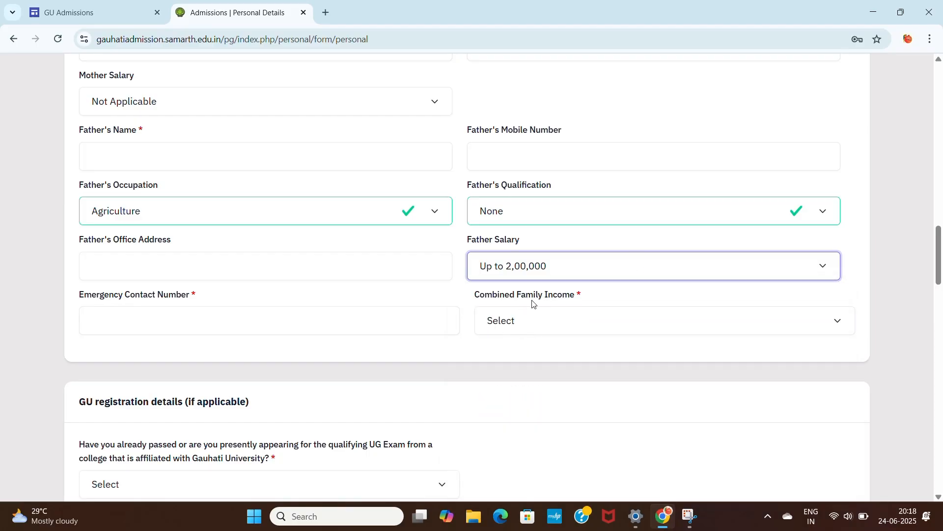
left_click(554, 319)
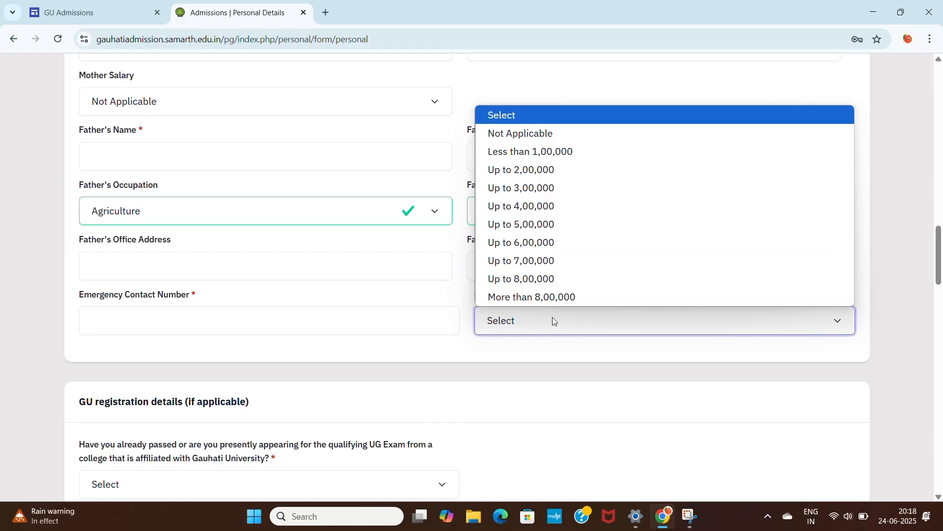
left_click(560, 174)
- Try the Yes answer for the UG exam from a Gauhati University affiliated college and view the year of registration choices
scroll(502, 357, "down", 3)
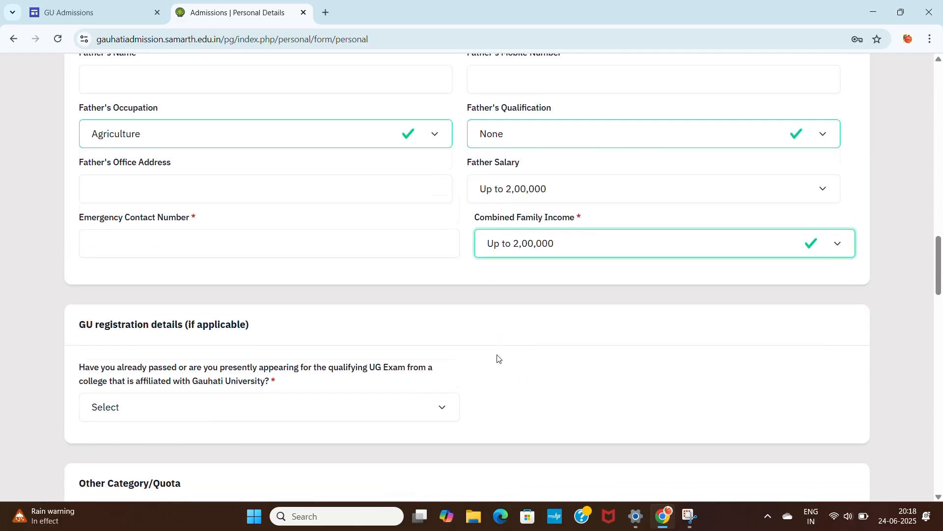
scroll(229, 300, "down", 1)
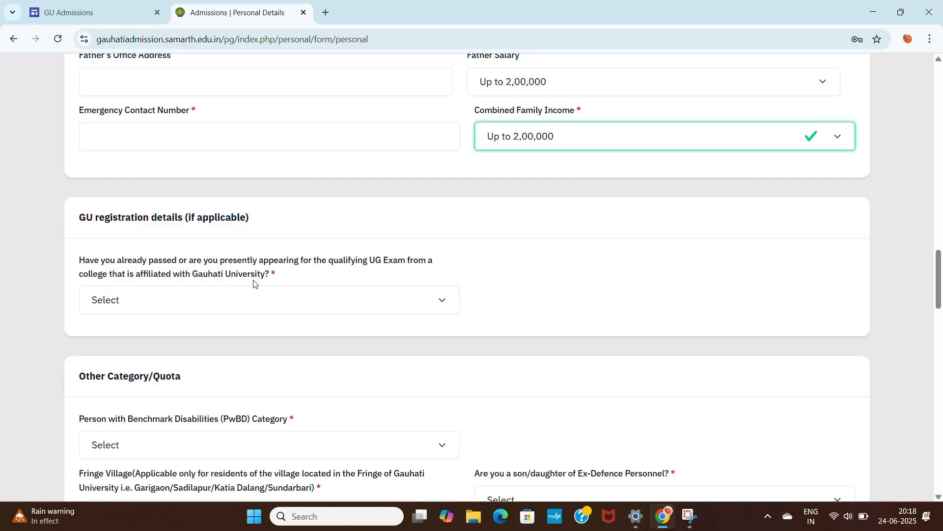
left_click(253, 297)
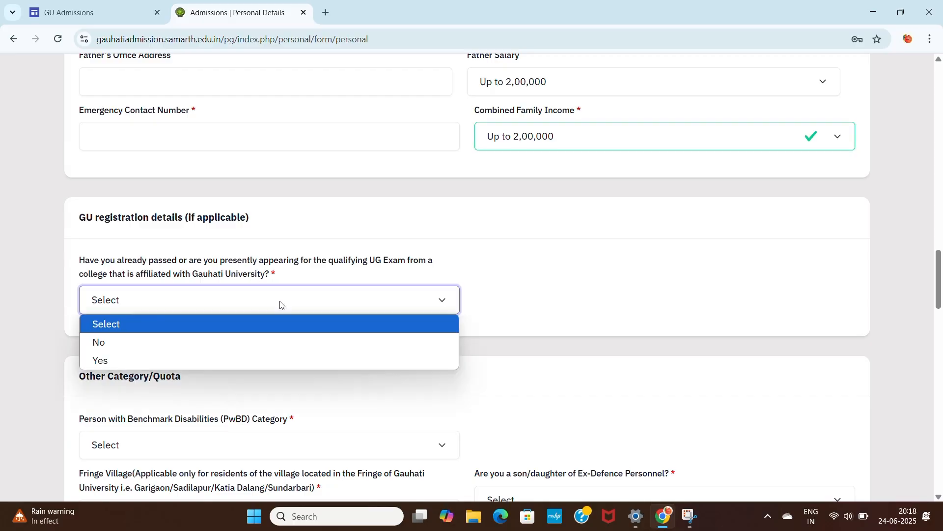
left_click(196, 361)
left_click(251, 312)
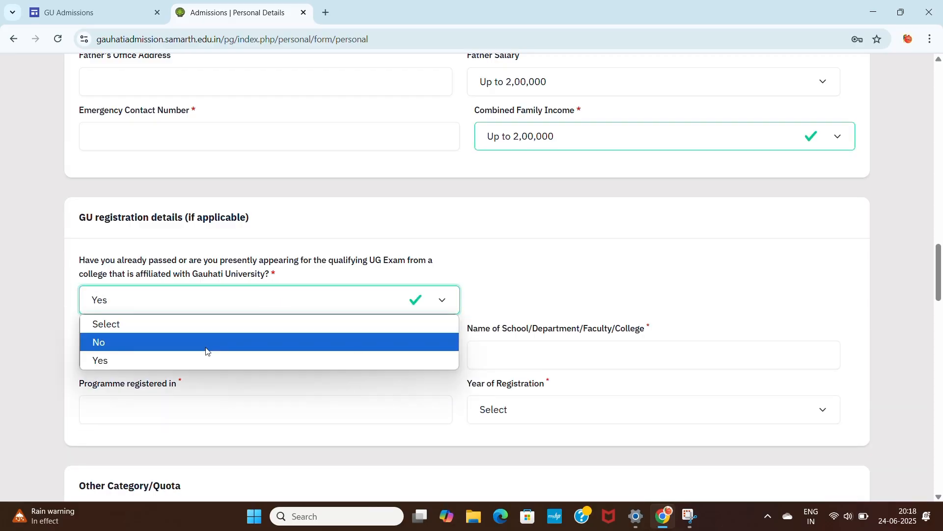
left_click(212, 341)
left_click(240, 311)
left_click(178, 359)
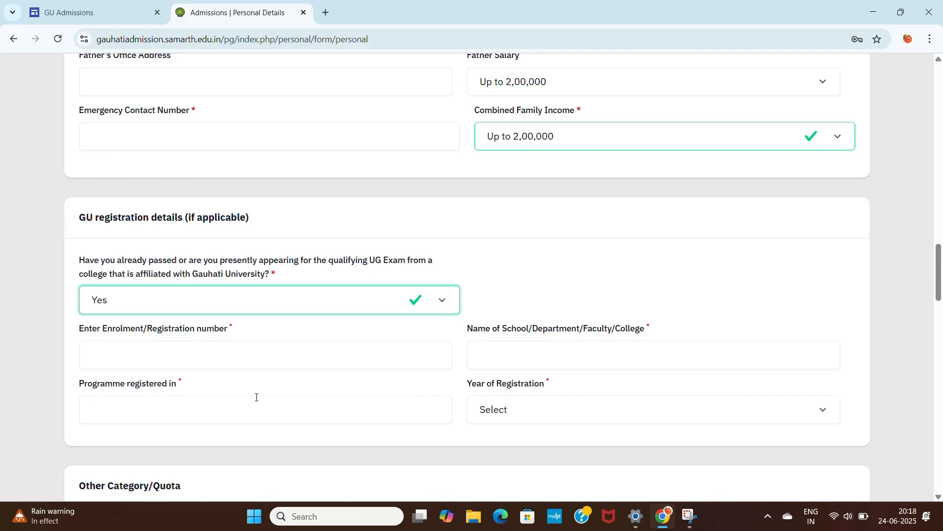
left_click(517, 411)
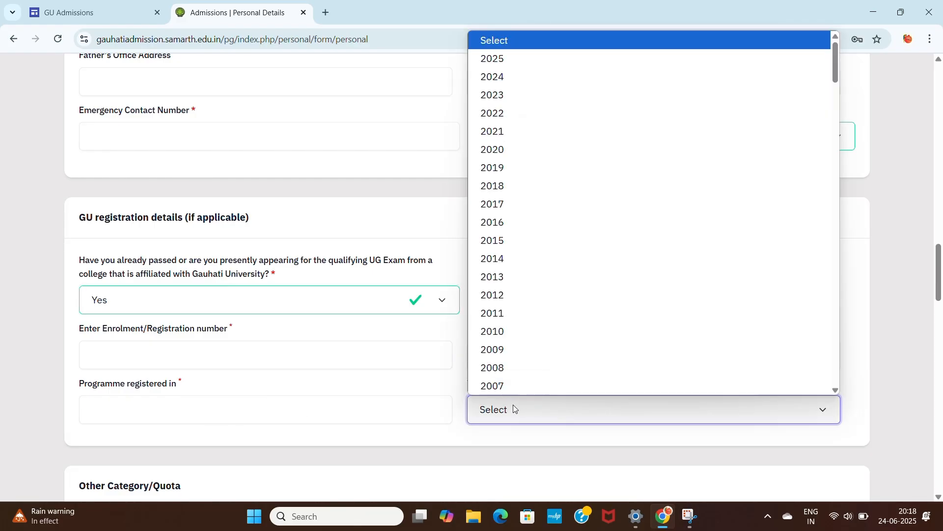
left_click(402, 348)
- Answer No to having passed or appearing for the qualifying UG exam from a Gauhati University affiliated college
left_click(354, 300)
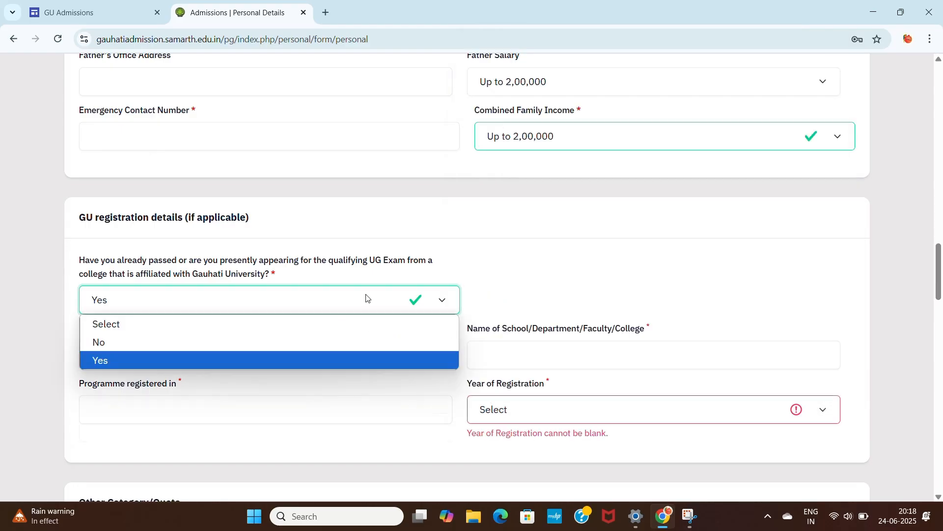
left_click(266, 341)
- Under Other Category/Quota, set the PwBD category and the fringe village question to Not Applicable
scroll(442, 364, "down", 2)
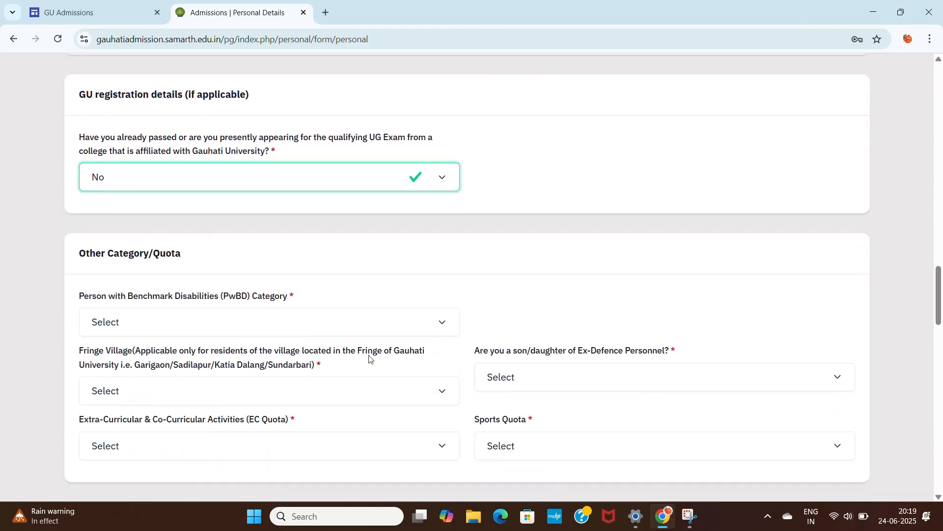
left_click(205, 328)
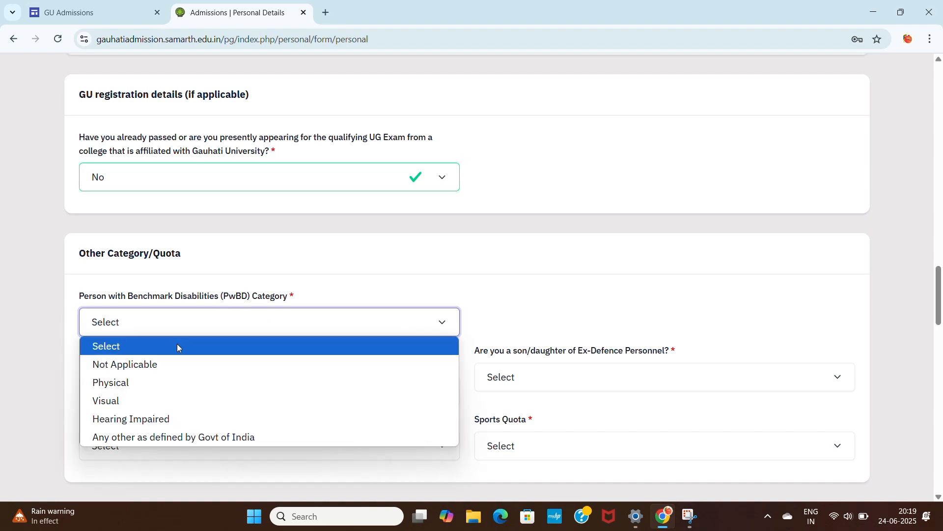
left_click(146, 364)
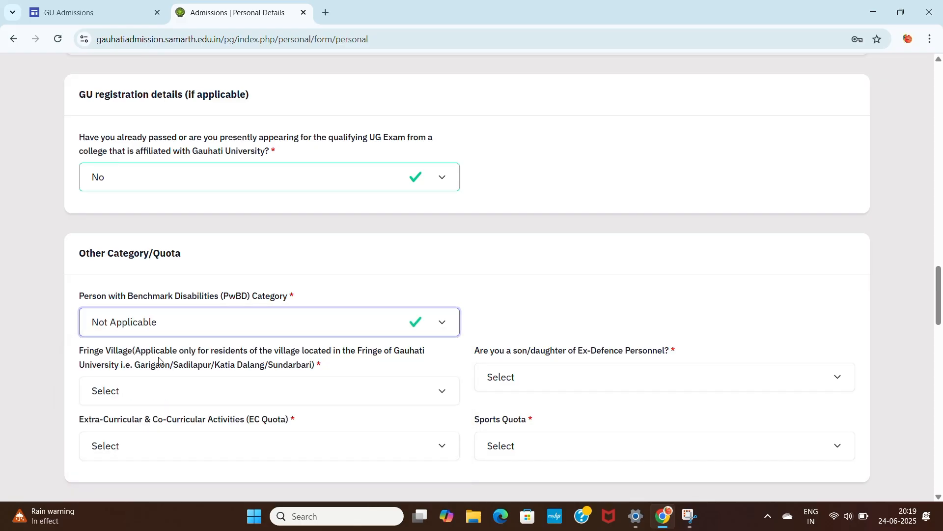
scroll(408, 298, "down", 3)
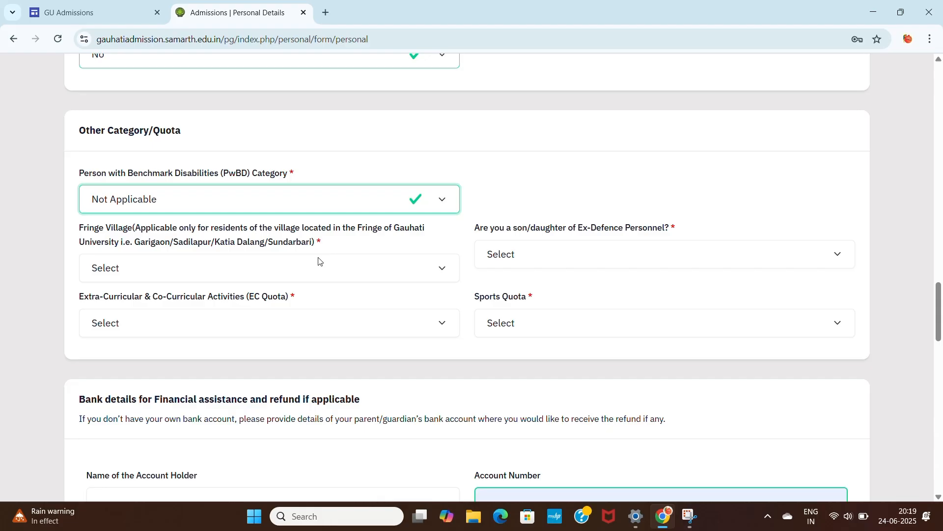
left_click(305, 272)
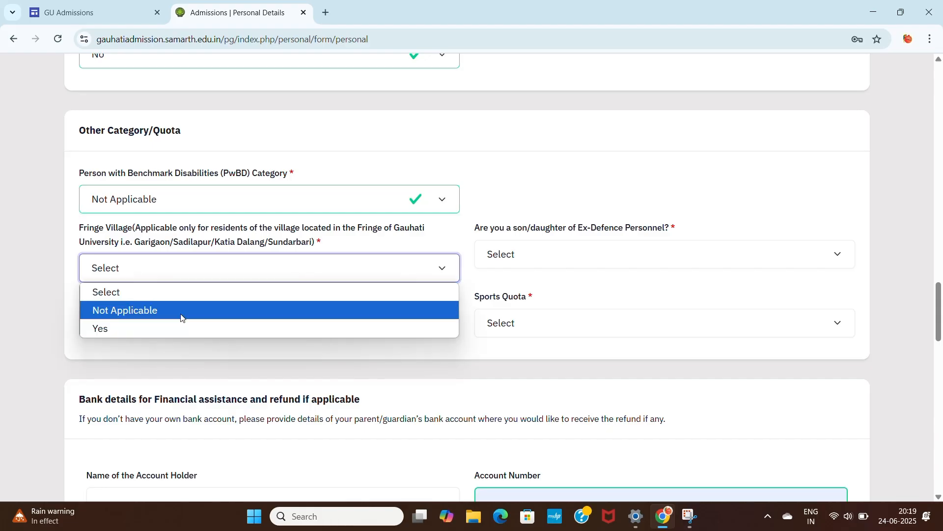
left_click(181, 311)
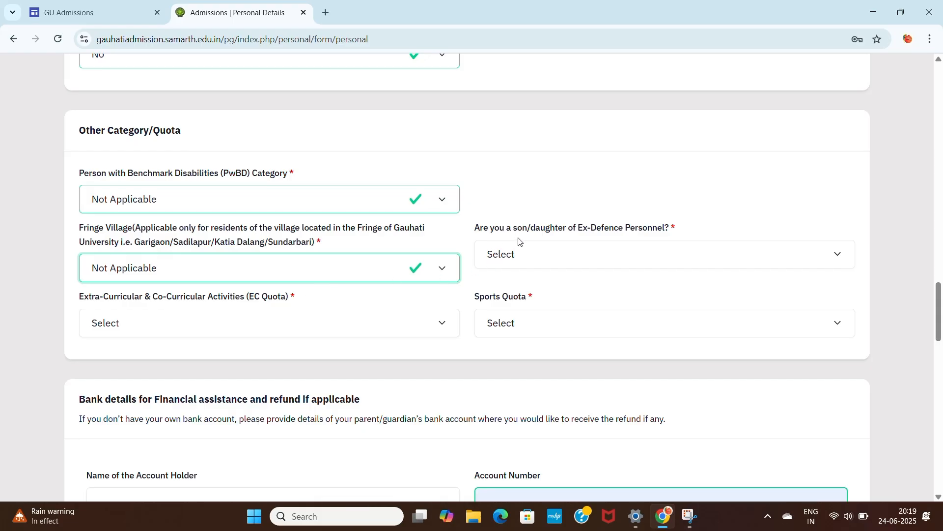
- Set the Ex-Defence Personnel question and the Extra-Curricular & Co-Curricular Activities quota to Not Applicable
left_click(630, 262)
left_click(528, 301)
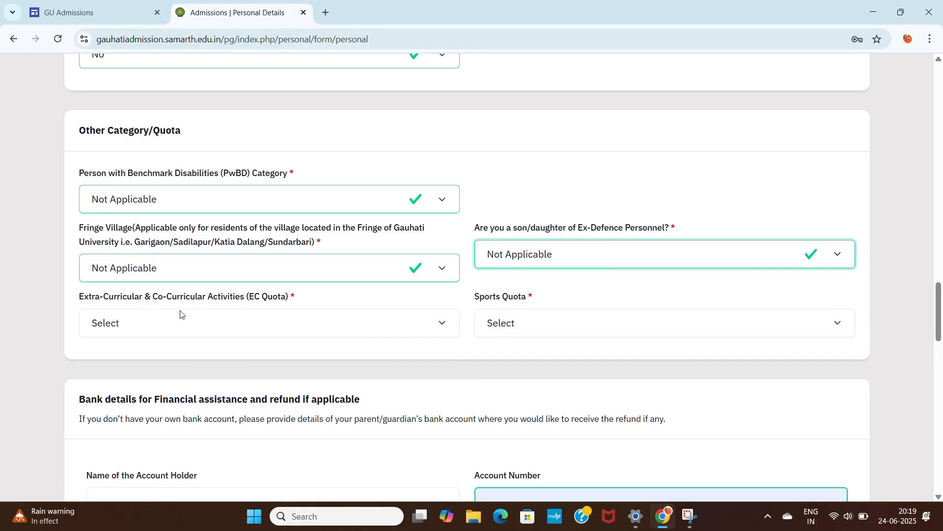
left_click(268, 322)
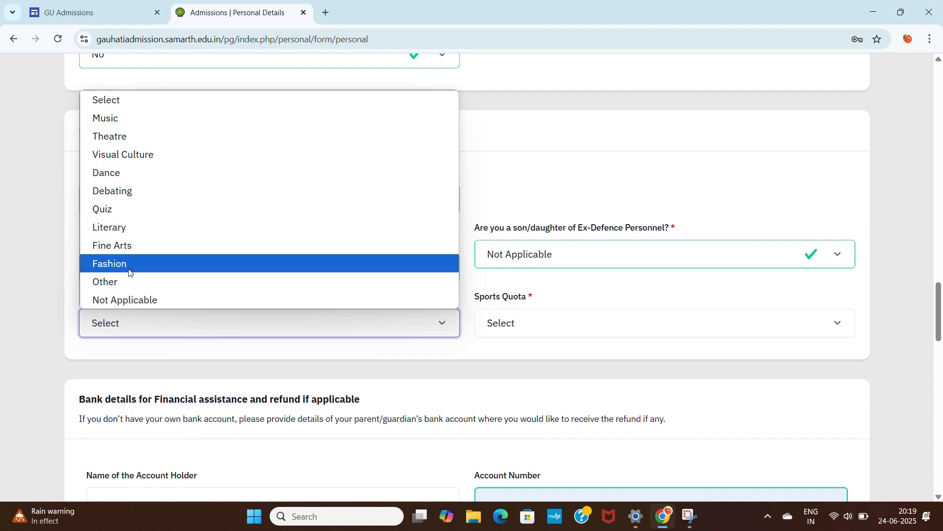
left_click(117, 300)
- Try the Yes answer for the Sports Quota and view the choices for the name of the sports
left_click(541, 322)
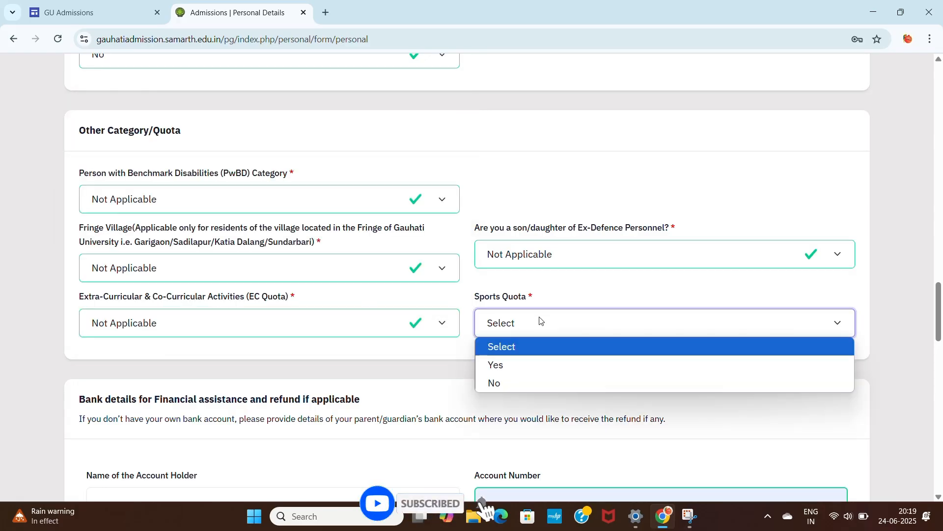
left_click(515, 363)
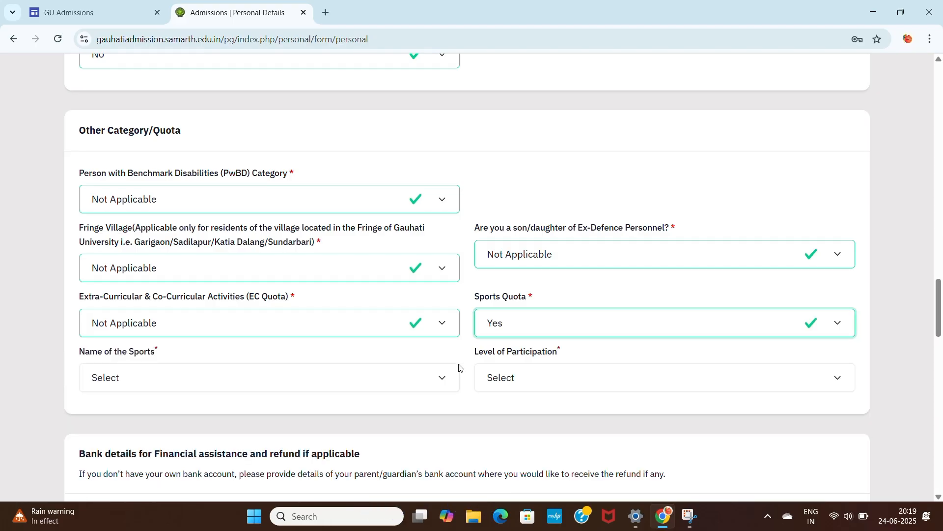
left_click(266, 379)
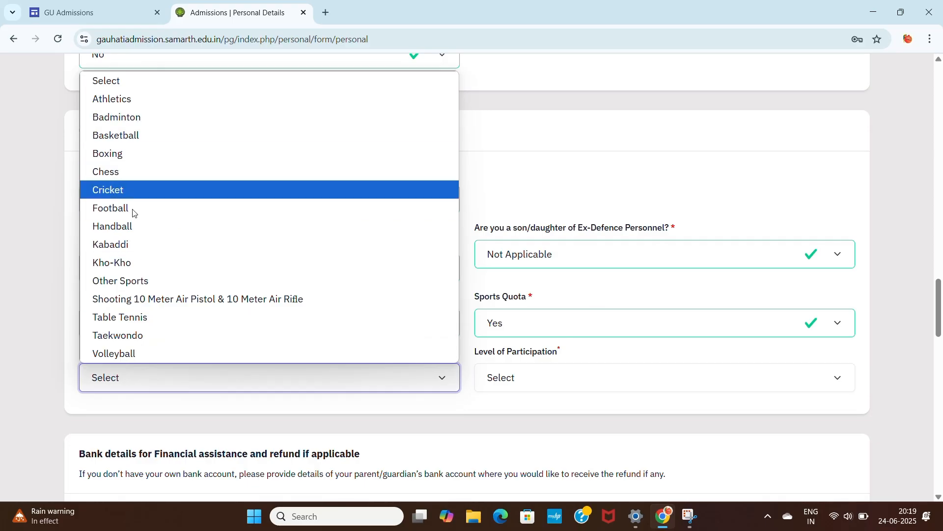
left_click(499, 411)
- Set the Sports Quota to No and look over the bank details section for financial assistance and refund
left_click(501, 323)
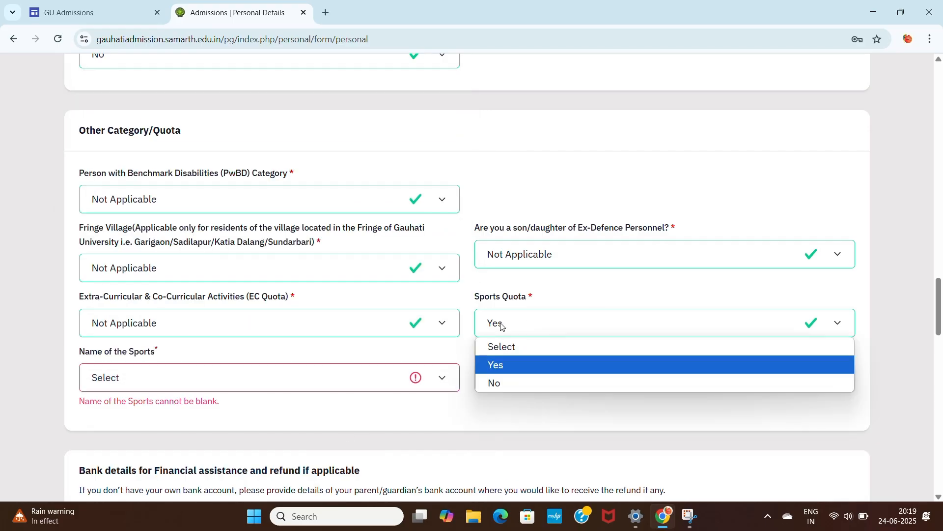
left_click(496, 385)
scroll(501, 373, "down", 3)
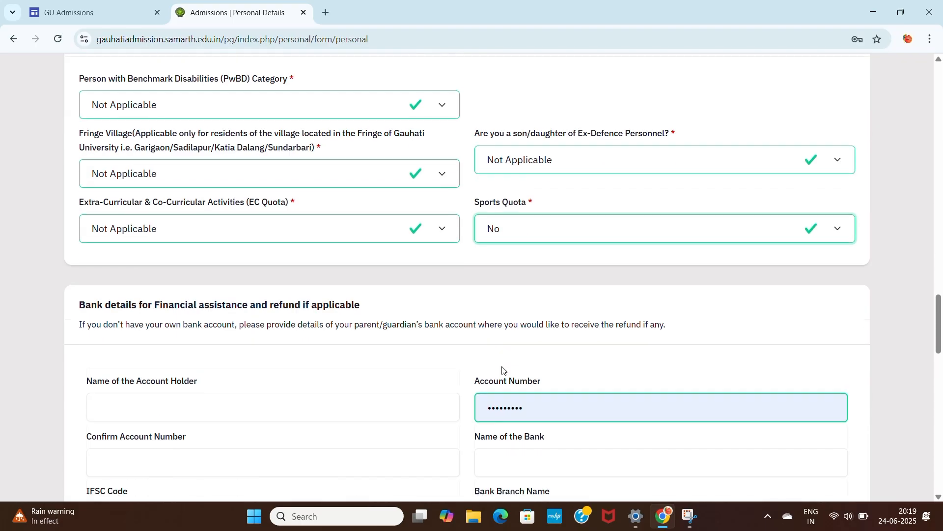
scroll(320, 334, "down", 1)
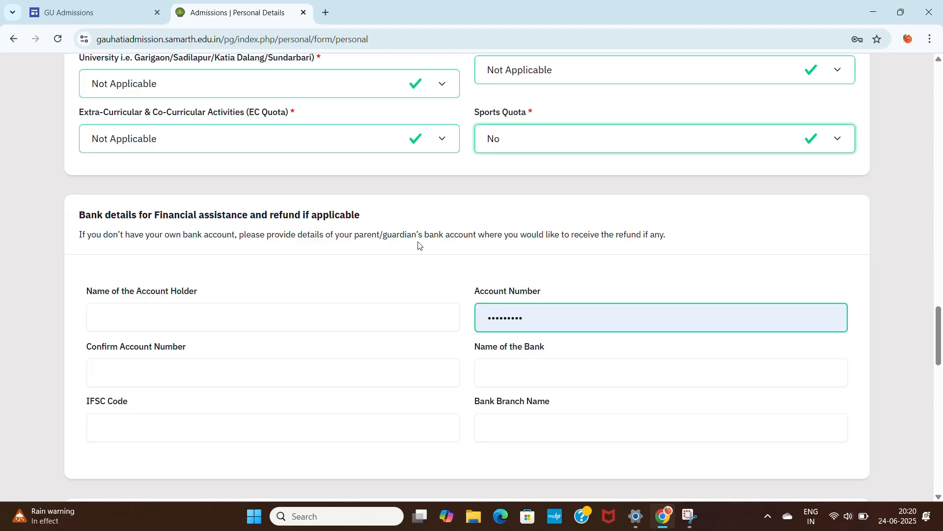
scroll(289, 303, "down", 1)
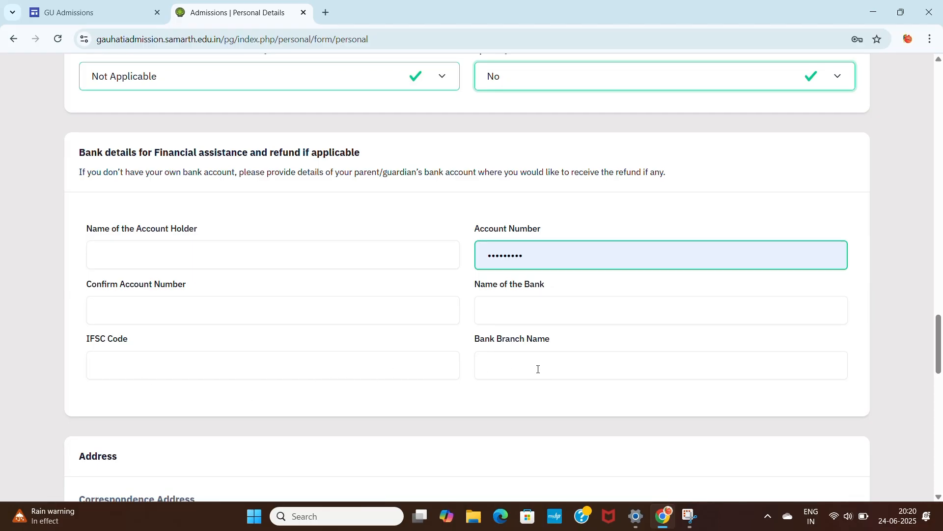
- In the correspondence address, set the country to India, the state to Assam and the district to JORHAT
scroll(533, 373, "down", 6)
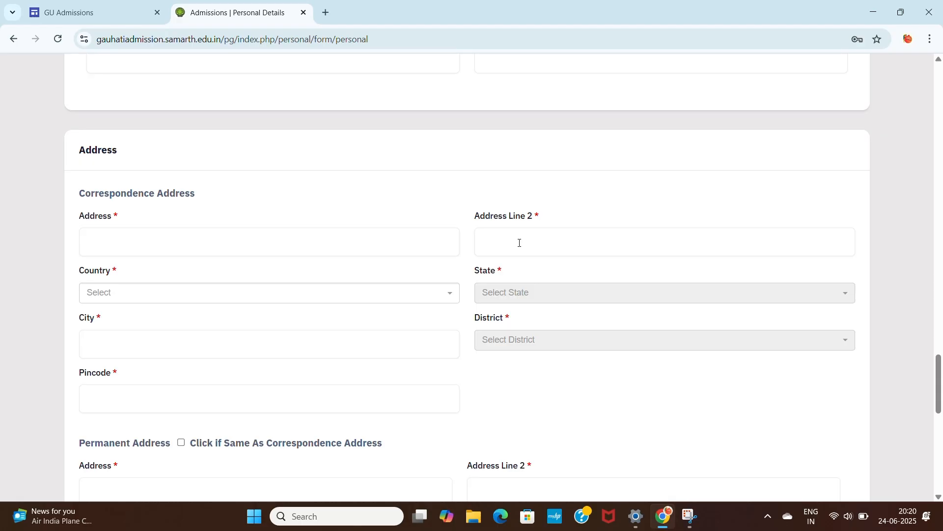
left_click(240, 293)
left_click(145, 339)
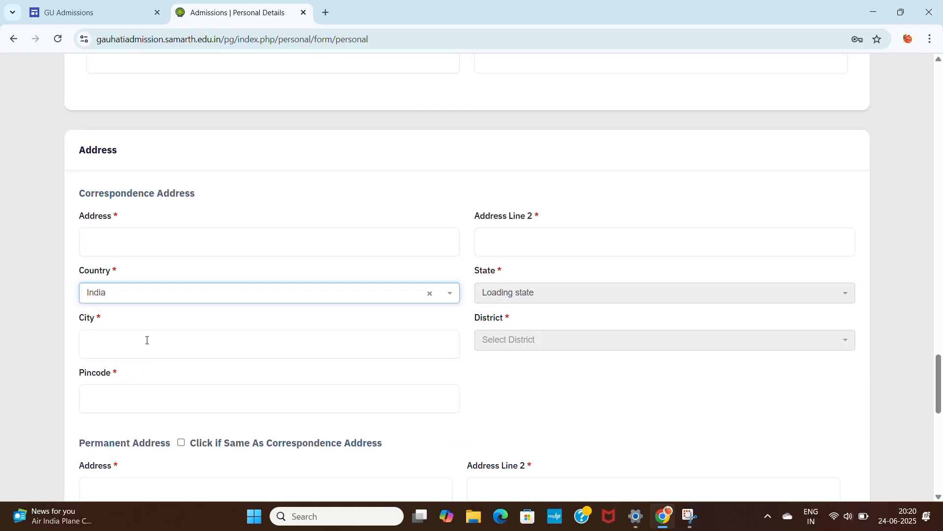
left_click(528, 299)
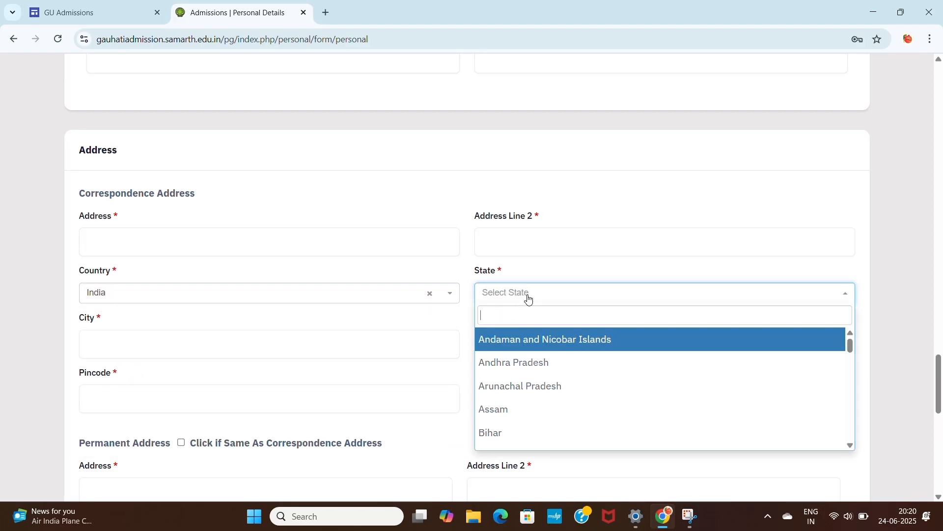
left_click(505, 409)
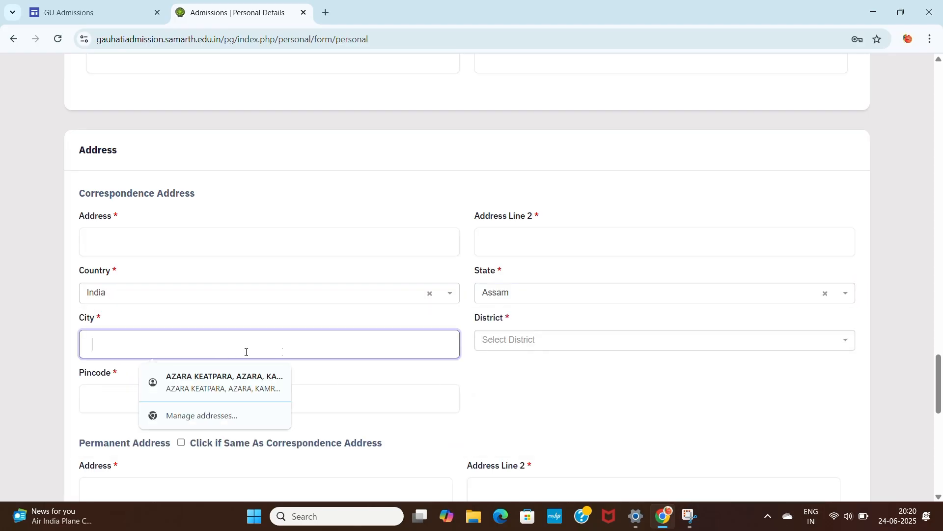
left_click(528, 344)
scroll(559, 412, "down", 5)
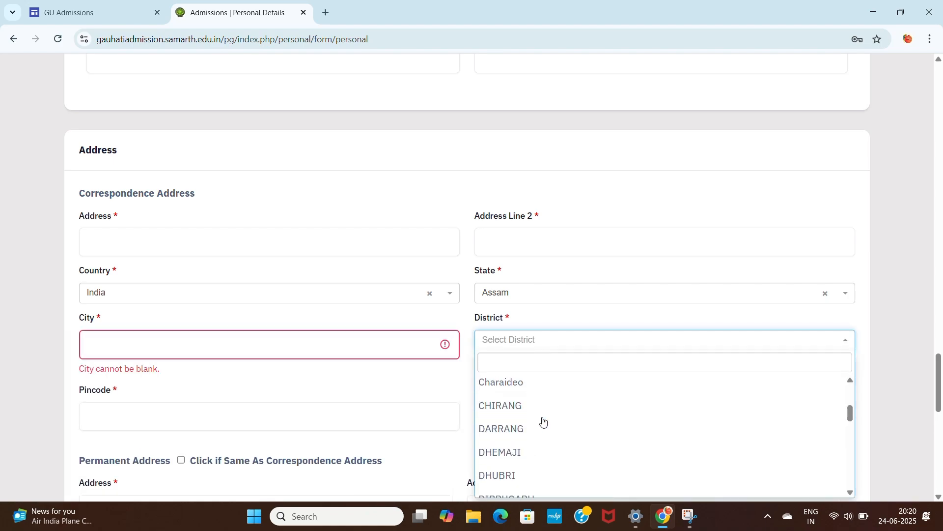
left_click(525, 401)
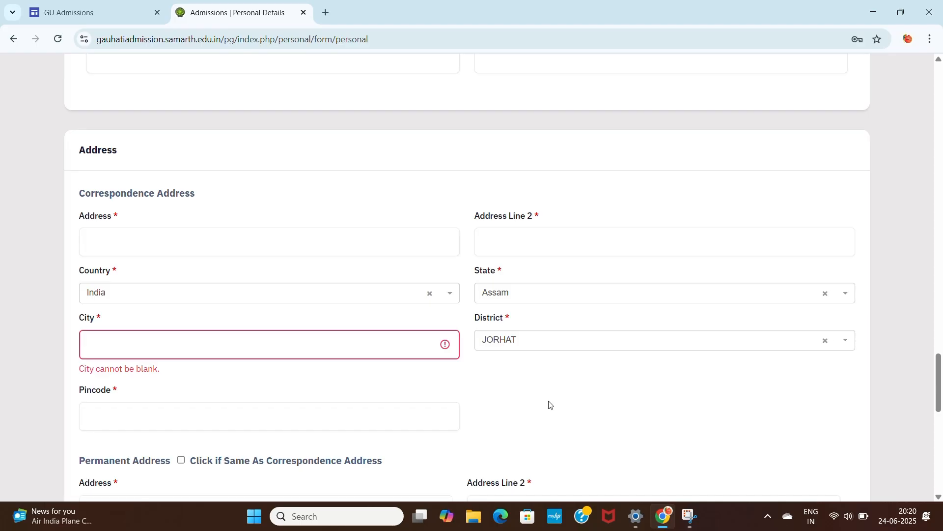
- Mark the permanent address as the same as the correspondence address
scroll(338, 412, "down", 1)
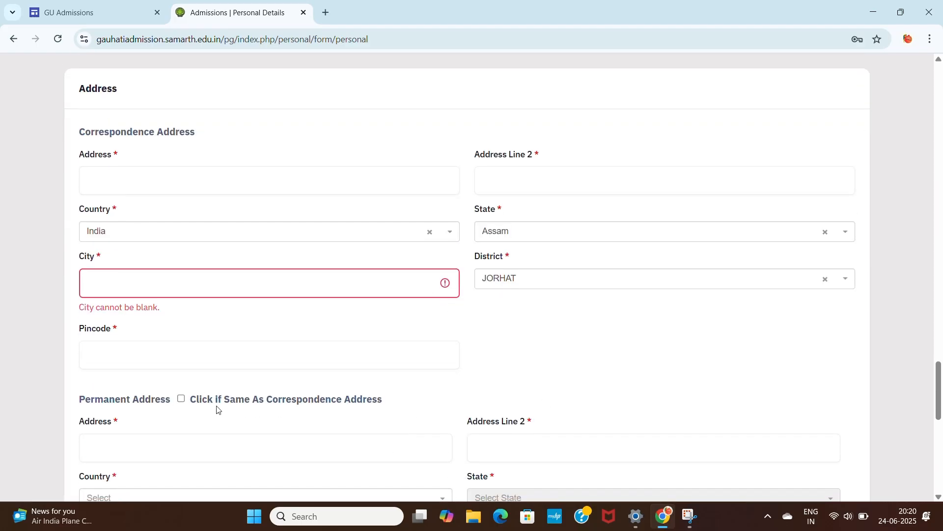
left_click(182, 402)
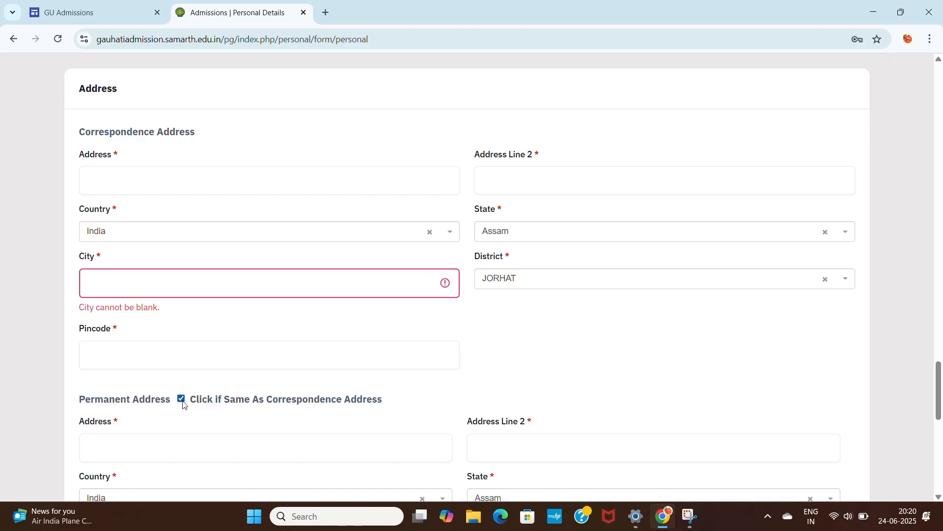
left_click(182, 401)
left_click(194, 399)
scroll(295, 360, "down", 8)
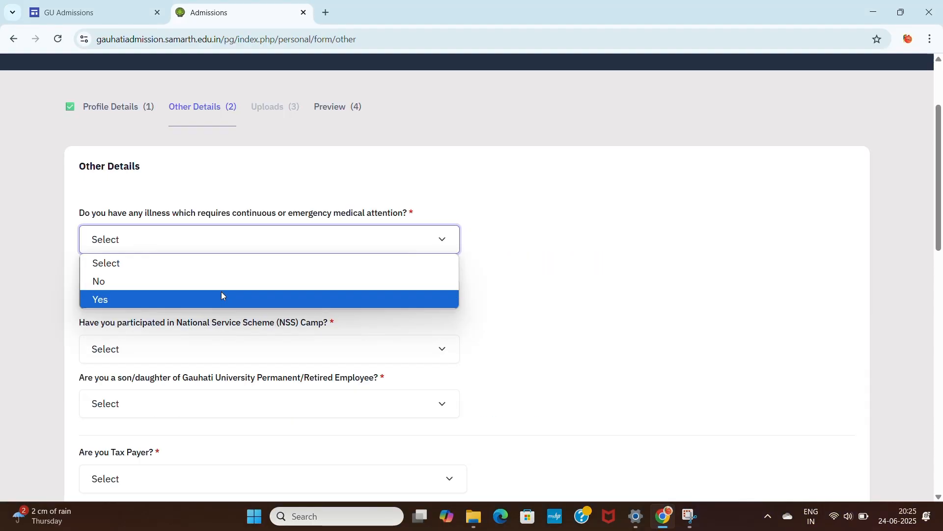
- In Other Details, answer No to the illness question and to having a National Cadet Corps (NCC) certificate
left_click(225, 281)
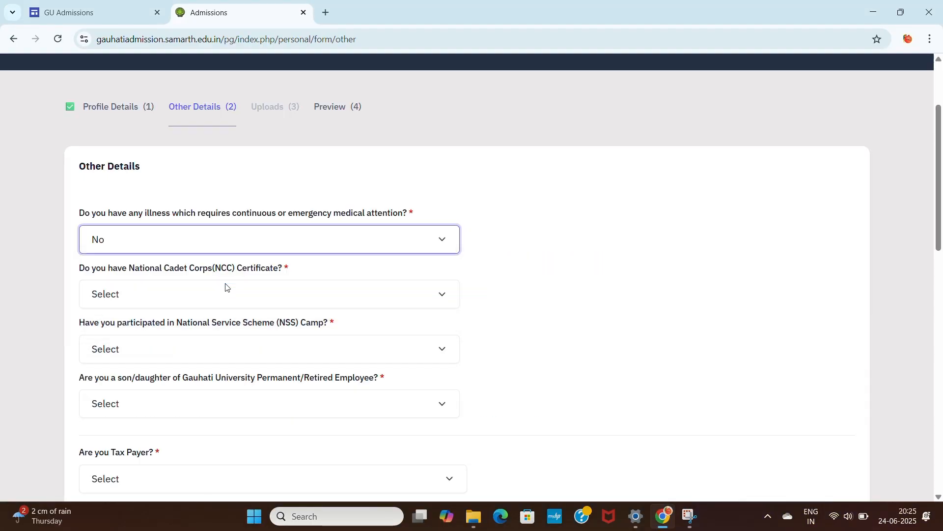
scroll(236, 280, "down", 1)
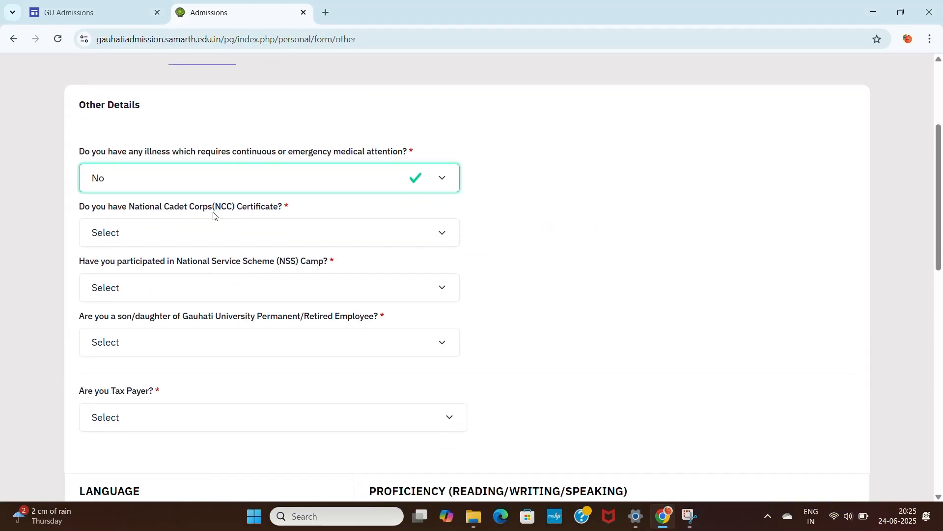
left_click(236, 235)
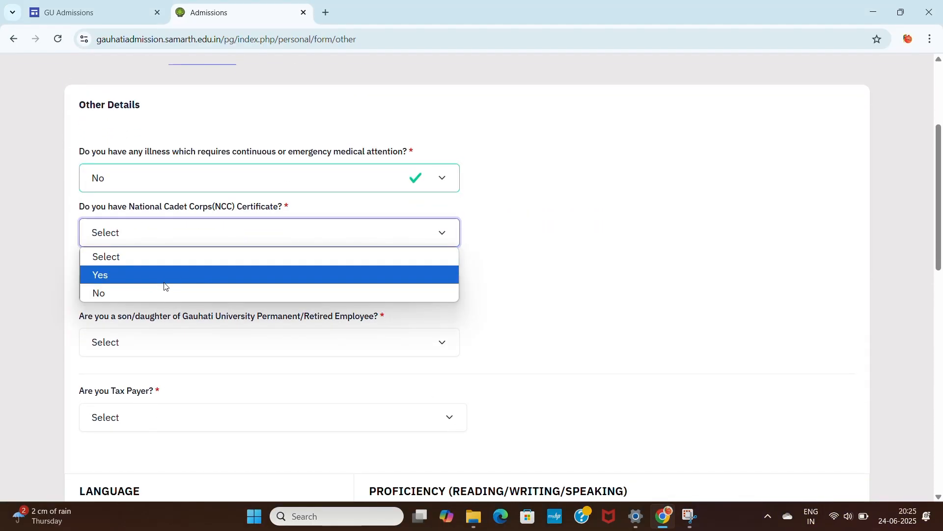
left_click(165, 292)
- Answer No to National Service Scheme (NSS) camp participation and to being the child of a Gauhati University employee
scroll(184, 272, "down", 1)
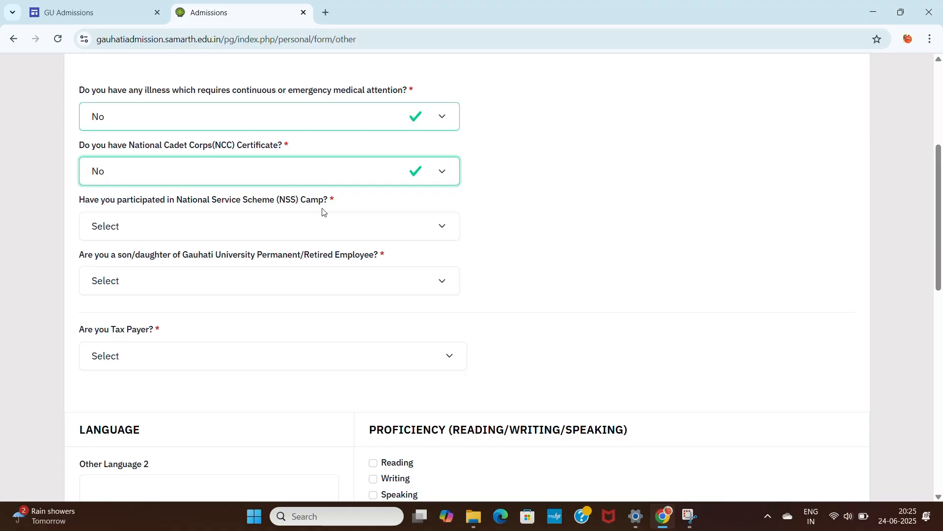
left_click(304, 227)
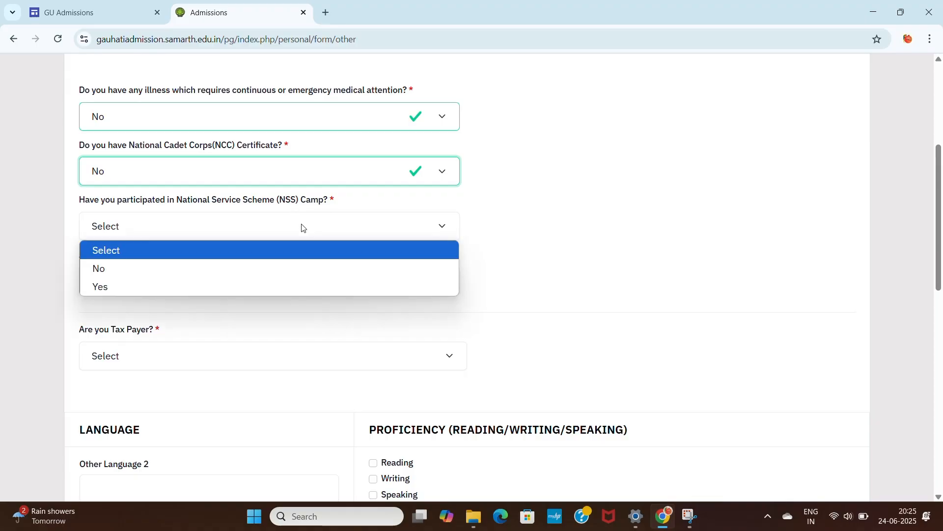
left_click(164, 273)
scroll(236, 263, "down", 1)
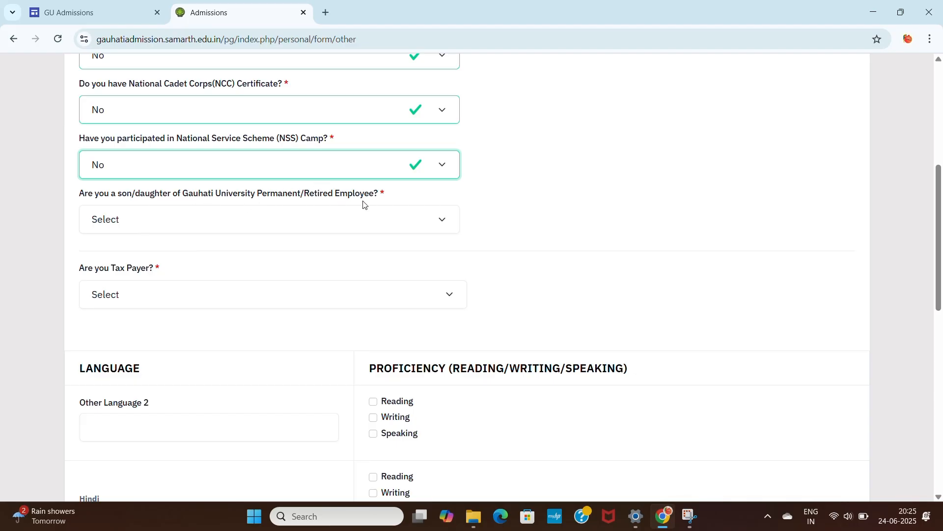
left_click(258, 222)
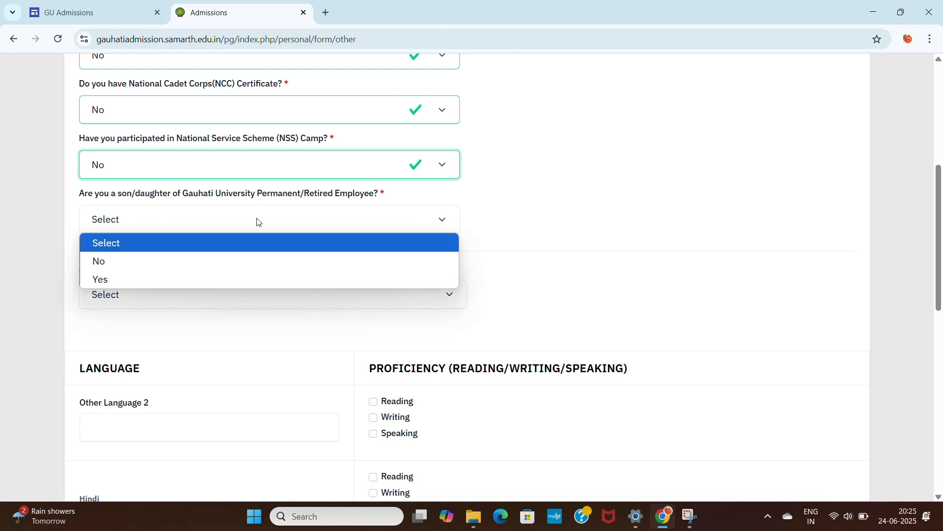
left_click(187, 263)
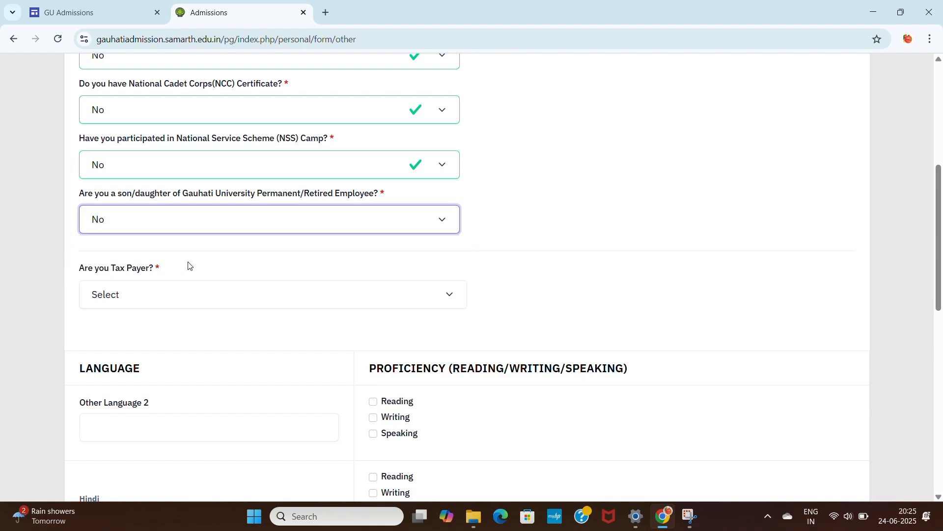
- Answer No to the question about being a tax payer
scroll(219, 267, "down", 1)
left_click(178, 237)
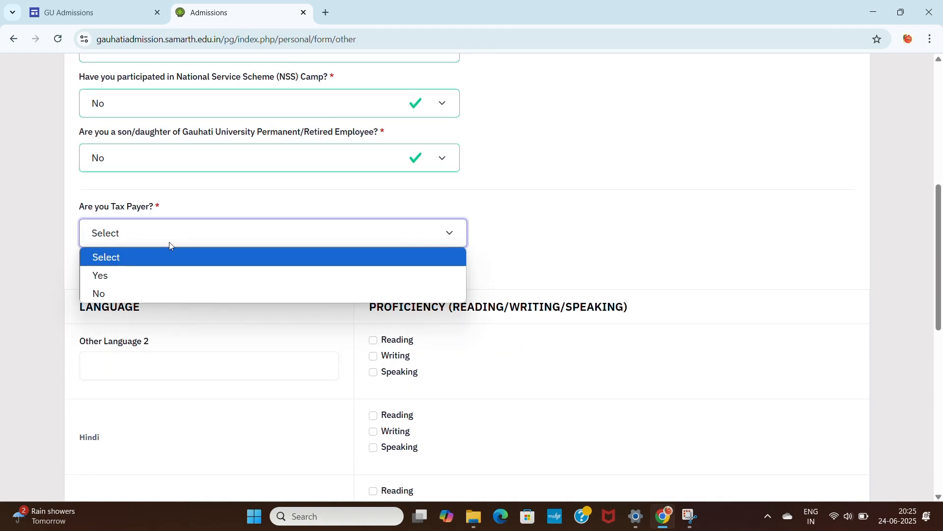
left_click(123, 292)
- Mark Reading, Writing and Speaking proficiency for both Hindi and English
scroll(210, 266, "down", 2)
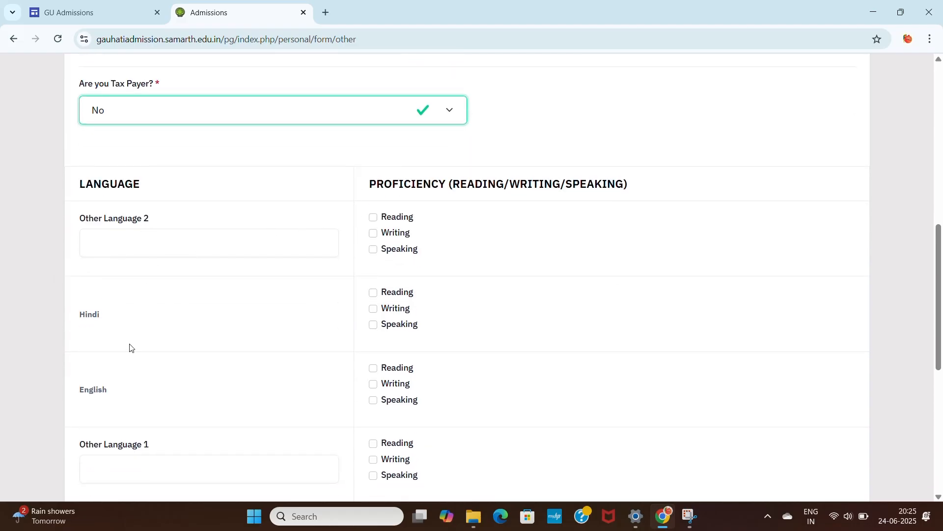
left_click(373, 293)
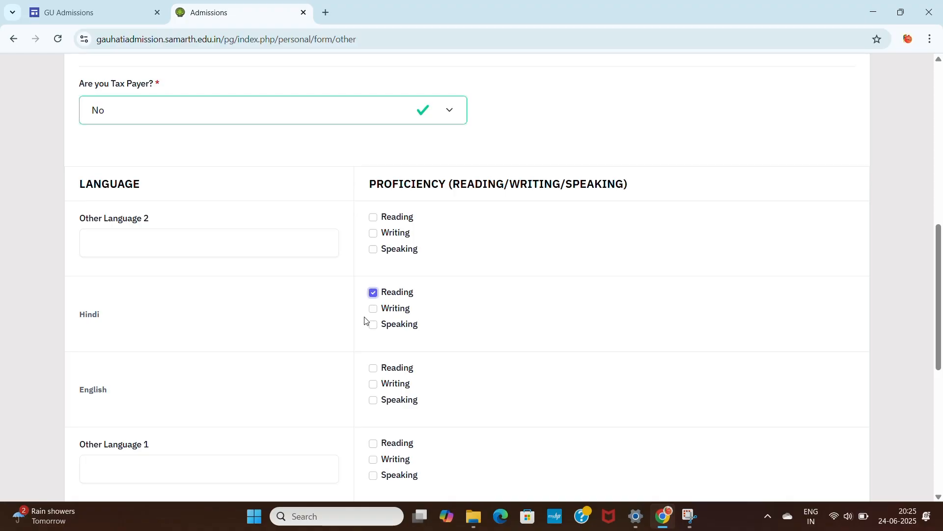
left_click(373, 308)
left_click(372, 325)
left_click(373, 368)
left_click(373, 400)
left_click(373, 384)
- Enter assamese as Other Language 1 and mark its Reading, Writing and Speaking proficiency
scroll(315, 364, "down", 4)
left_click(194, 295)
left_click(180, 318)
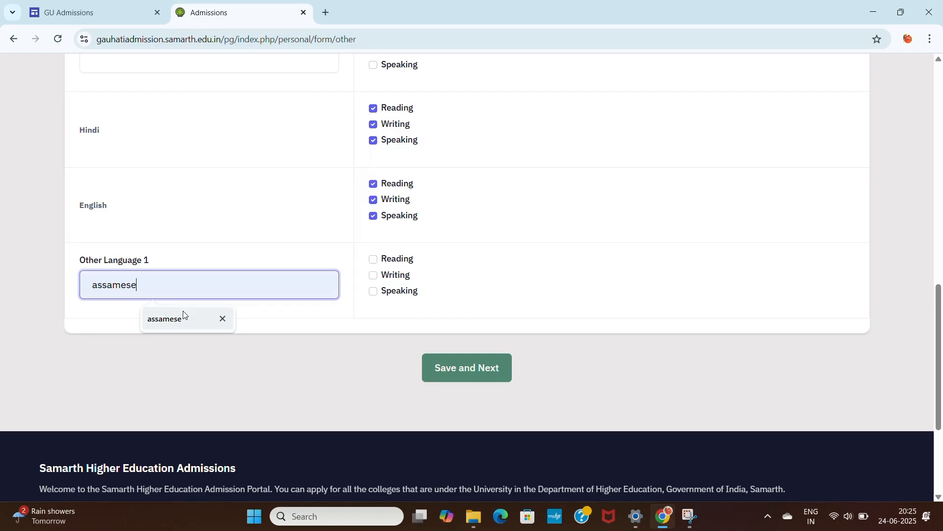
left_click(373, 259)
left_click(373, 275)
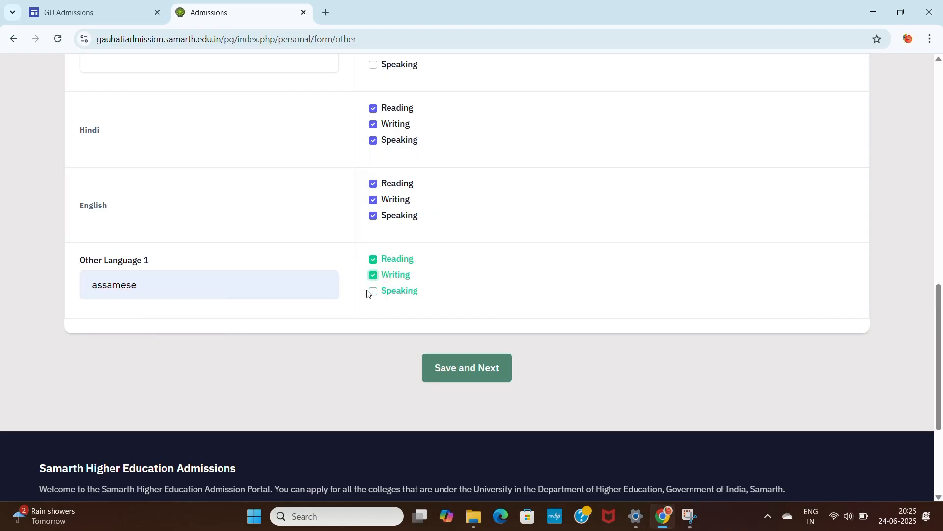
left_click(373, 291)
- Review the answers in the Other Details form and save them
scroll(395, 279, "up", 3)
scroll(396, 279, "up", 8)
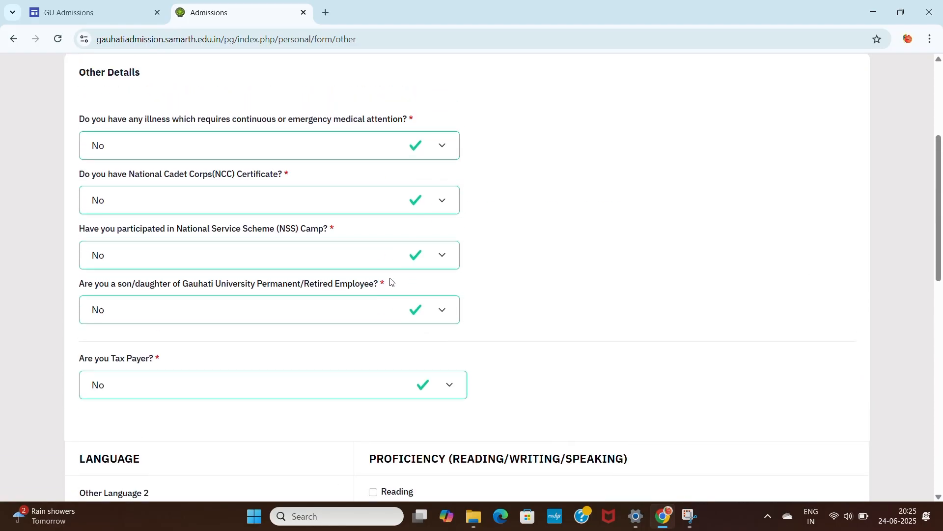
scroll(481, 388, "down", 11)
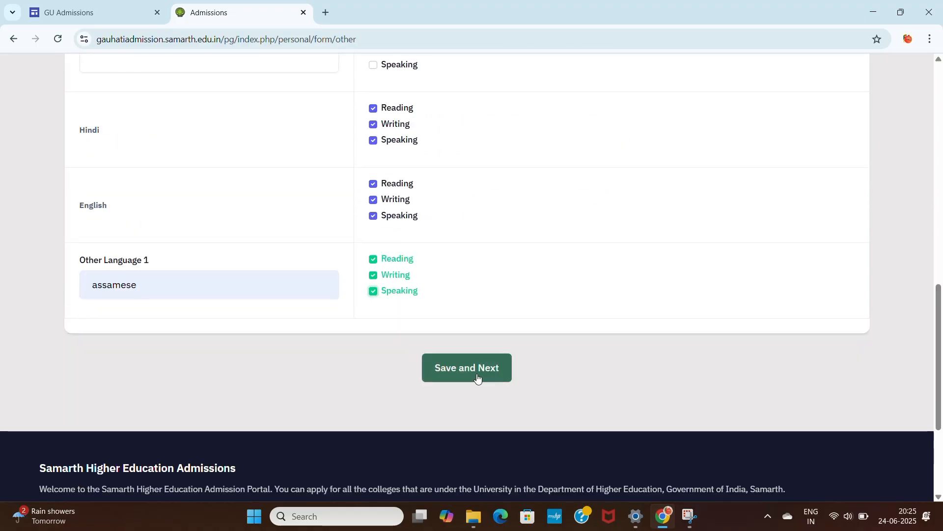
left_click(476, 374)
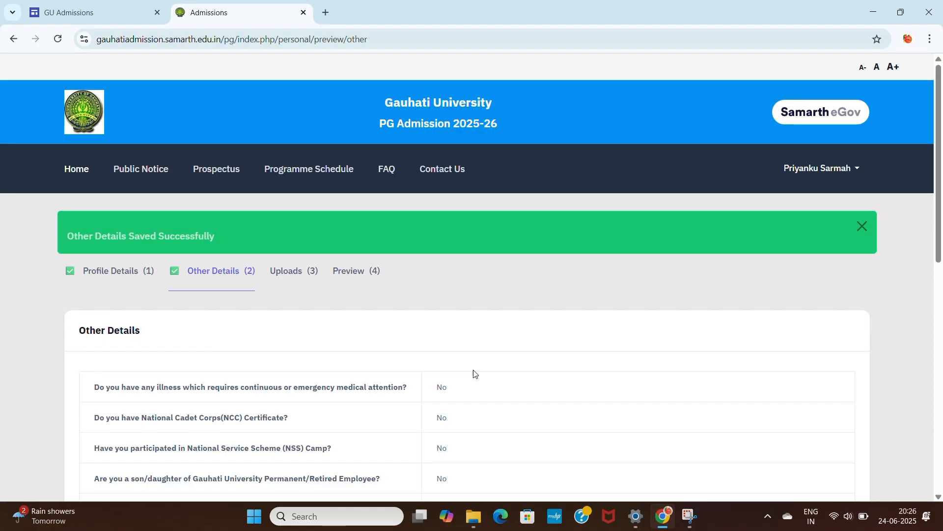
- Check the preview of the saved Other Details and proceed to the document upload stage
scroll(474, 373, "down", 4)
scroll(527, 309, "down", 1)
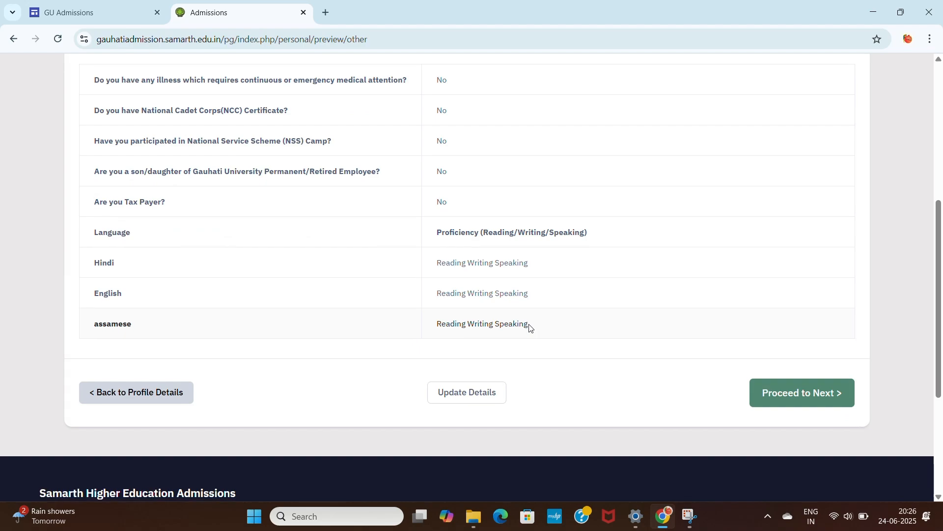
scroll(453, 278, "up", 4)
scroll(455, 281, "down", 4)
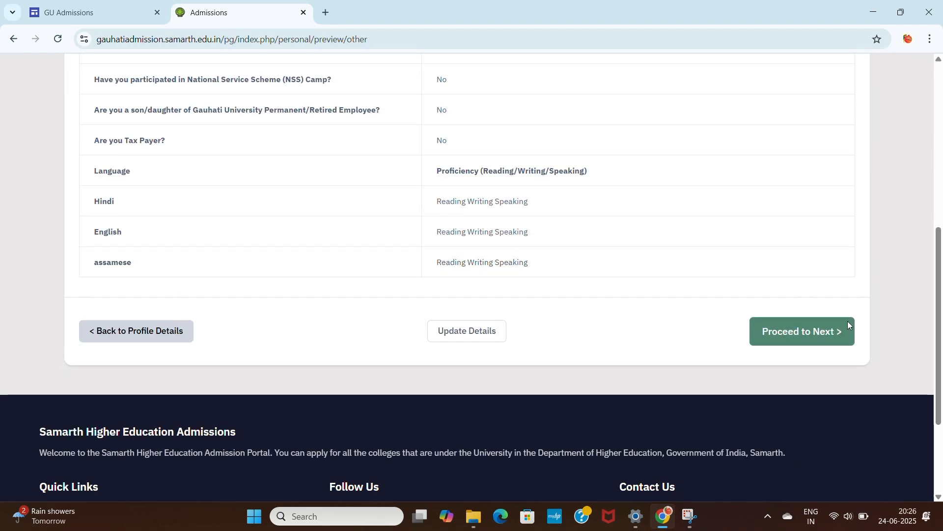
left_click(810, 335)
scroll(398, 253, "down", 1)
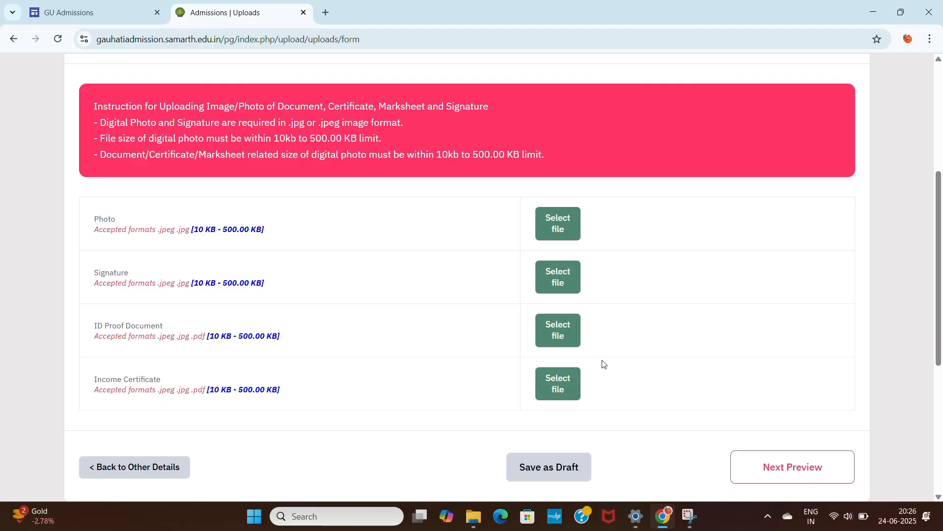
- Examine the accepted formats and file size limits for the photo, signature, ID proof and income certificate uploads
scroll(398, 374, "down", 2)
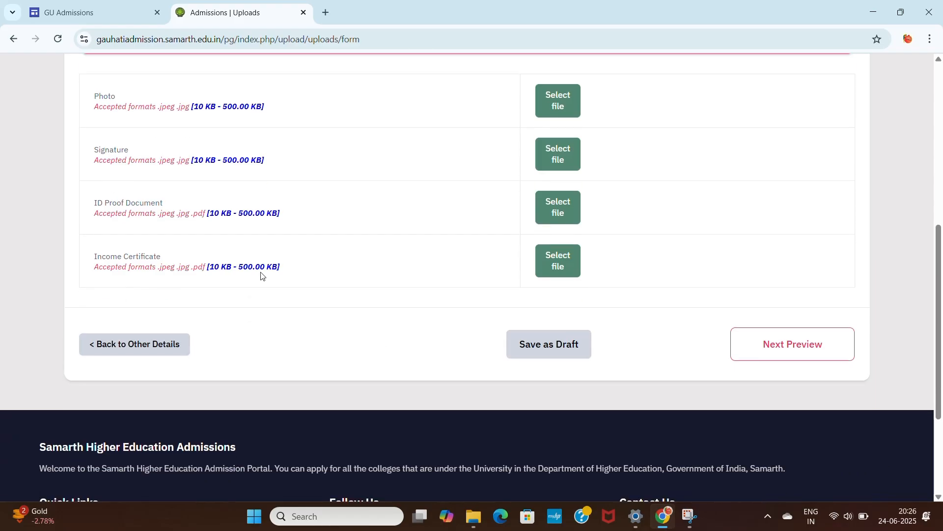
scroll(263, 276, "up", 1)
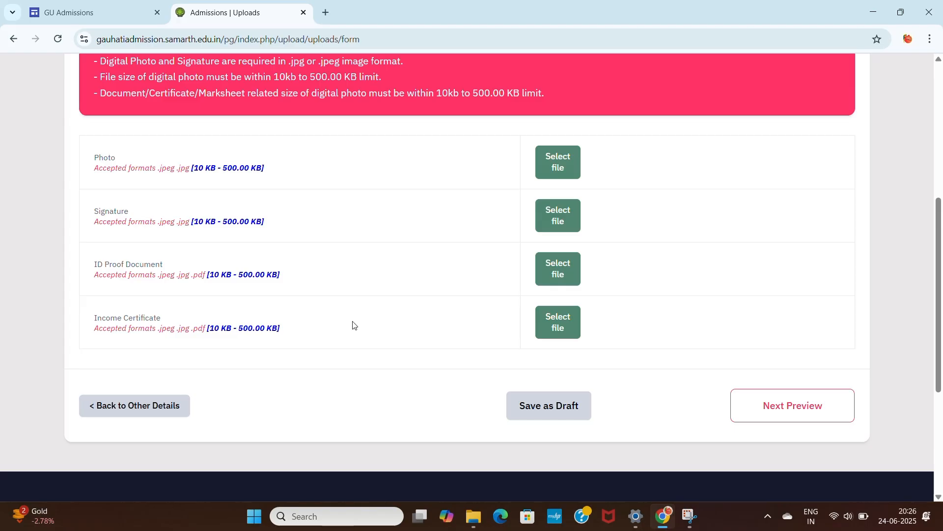
scroll(344, 322, "up", 2)
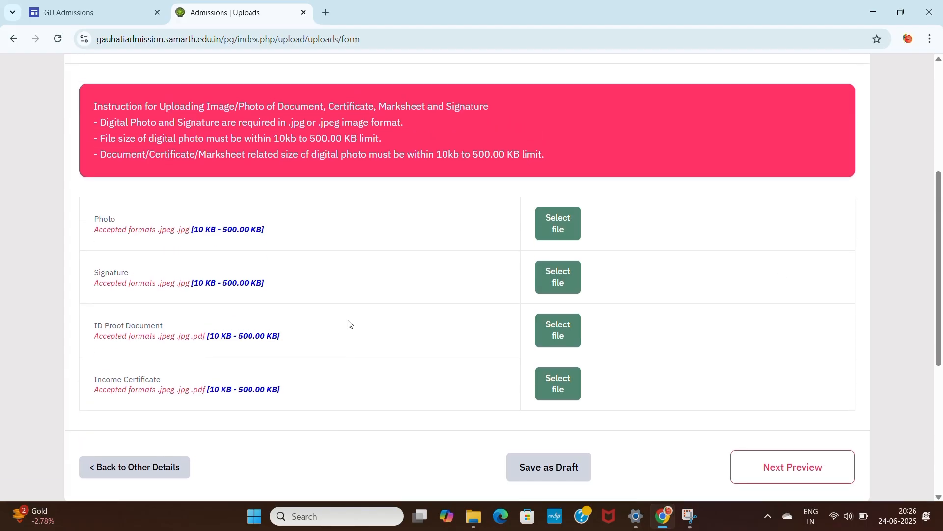
scroll(306, 255, "down", 3)
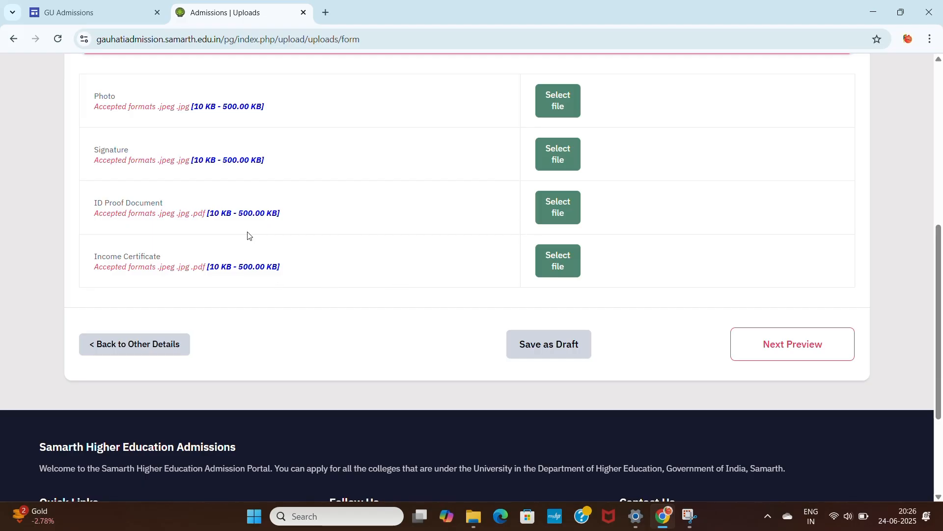
scroll(248, 235, "up", 3)
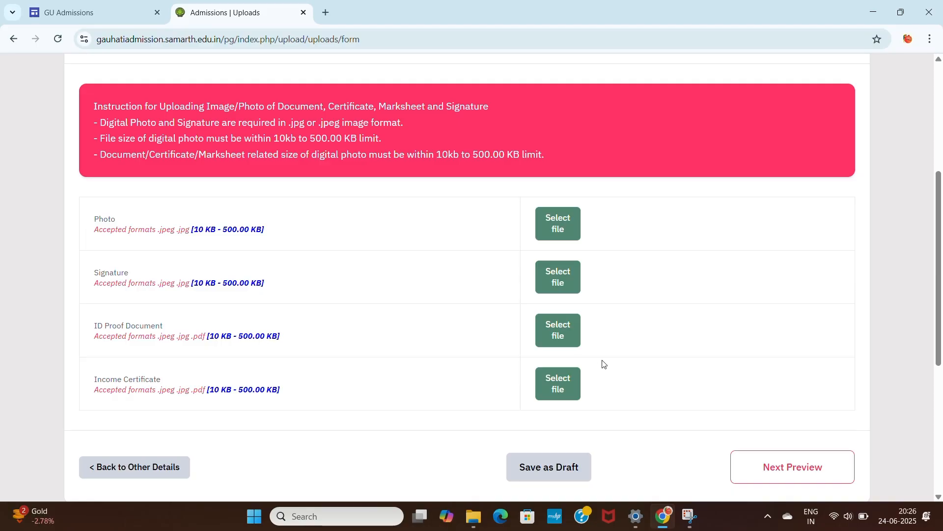
scroll(388, 373, "down", 2)
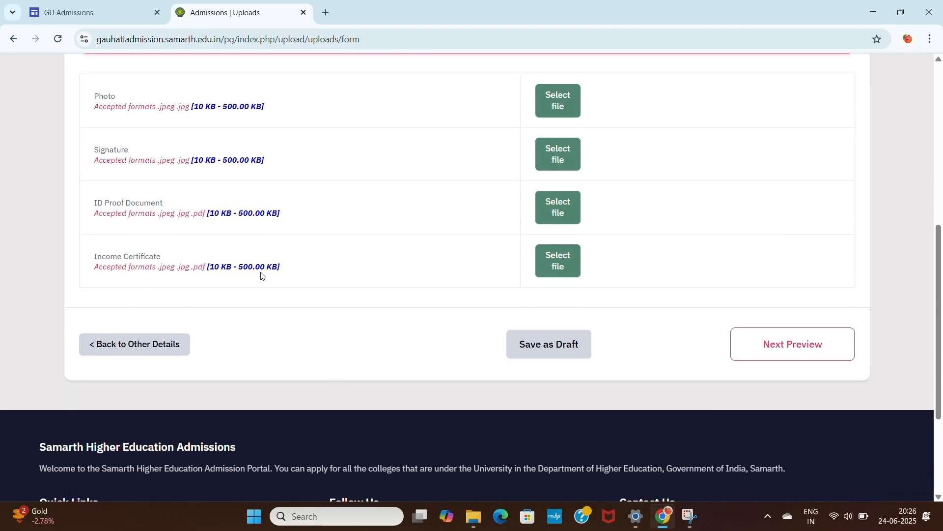
scroll(261, 276, "up", 1)
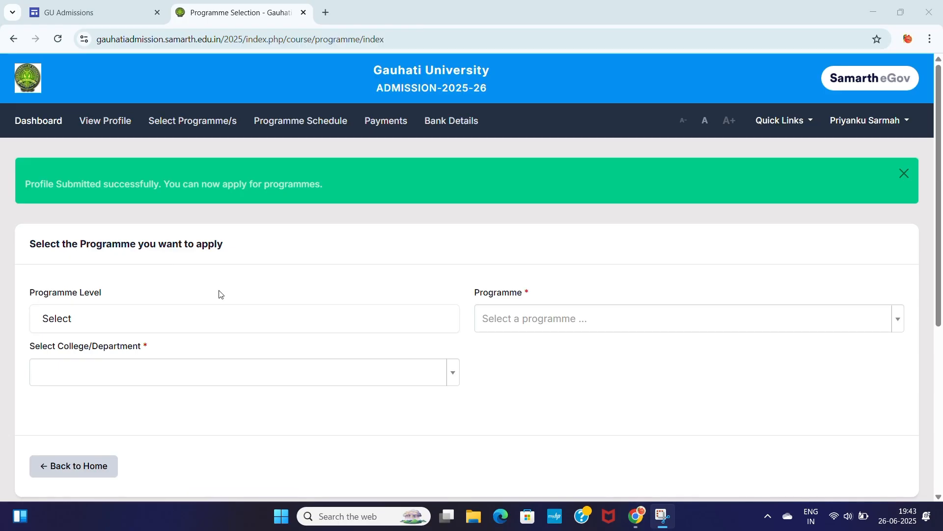
- Set the programme level to Bachelor (Under-Graduate Programmes) and the programme to Bachelor of Education(B.Ed)
left_click(208, 325)
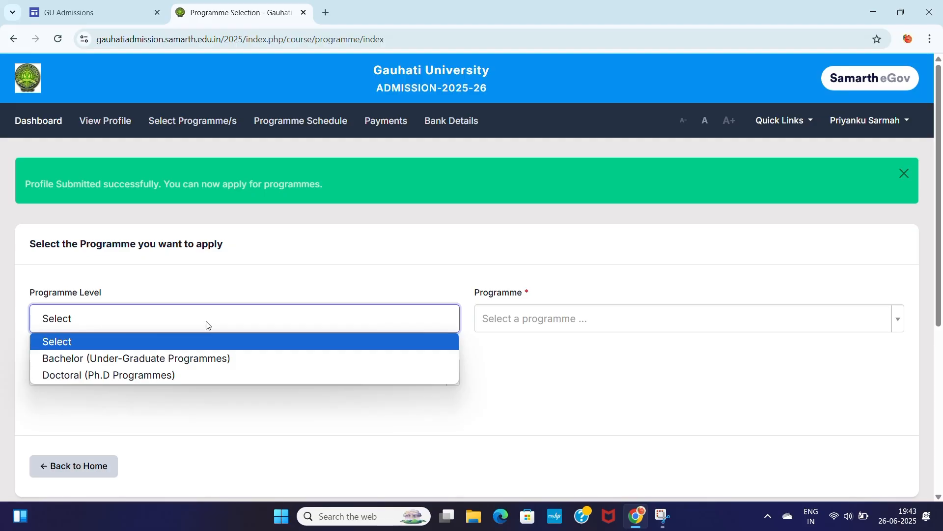
left_click(142, 358)
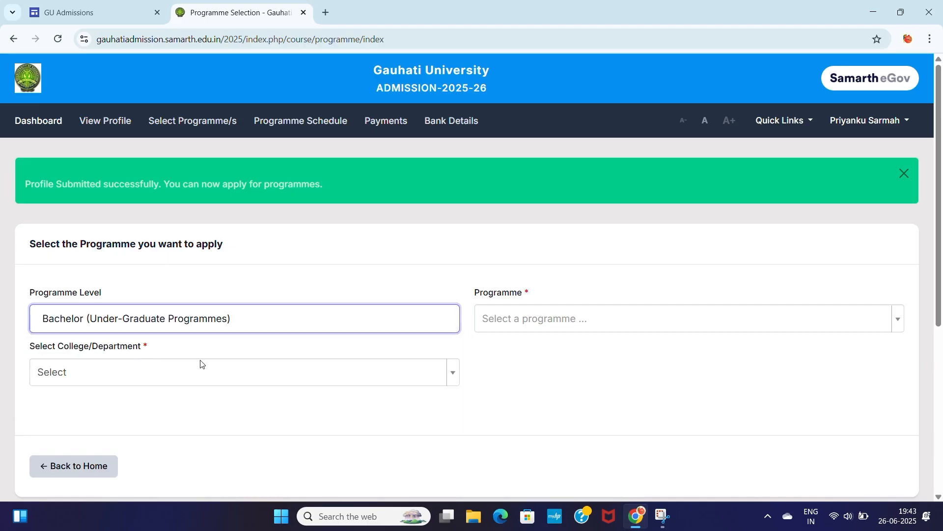
left_click(584, 320)
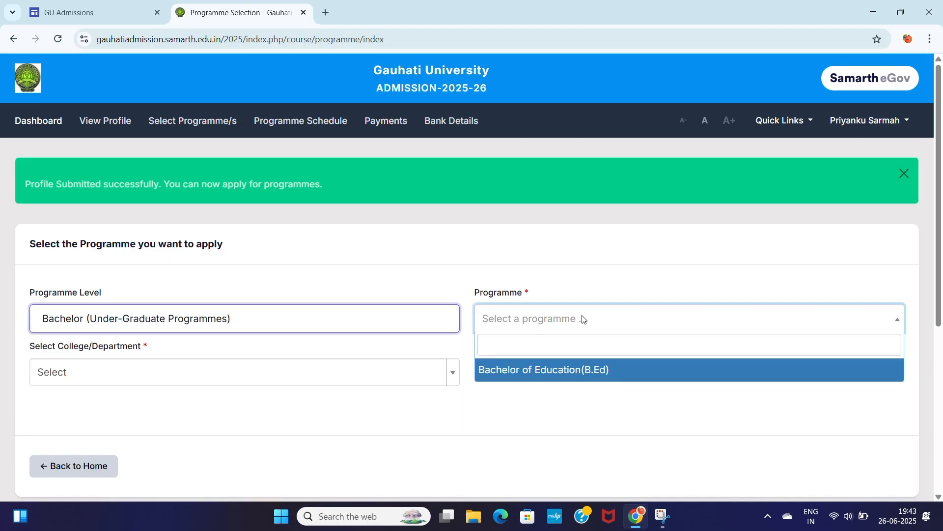
left_click(538, 369)
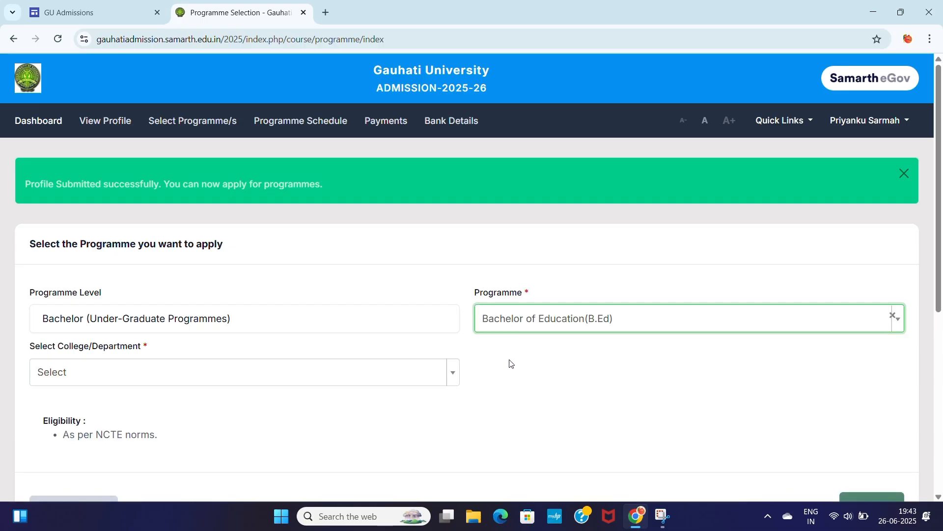
- Choose Govt. Banikanta College of Teacher Education as the college and proceed with the programme application
left_click(162, 372)
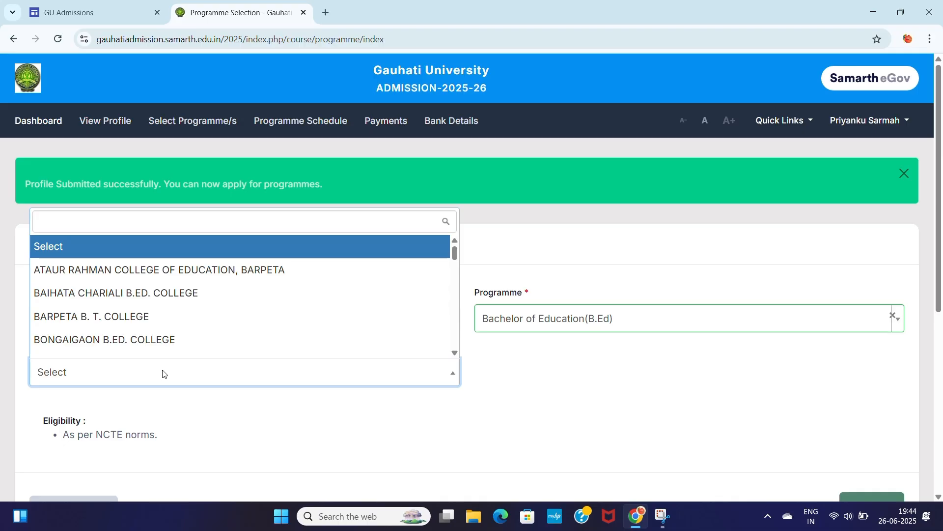
left_click(366, 423)
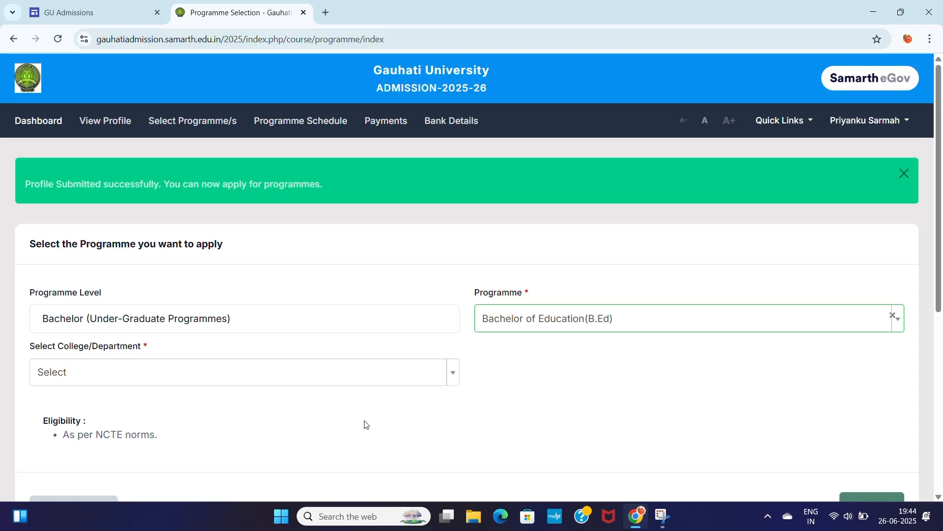
scroll(365, 424, "down", 1)
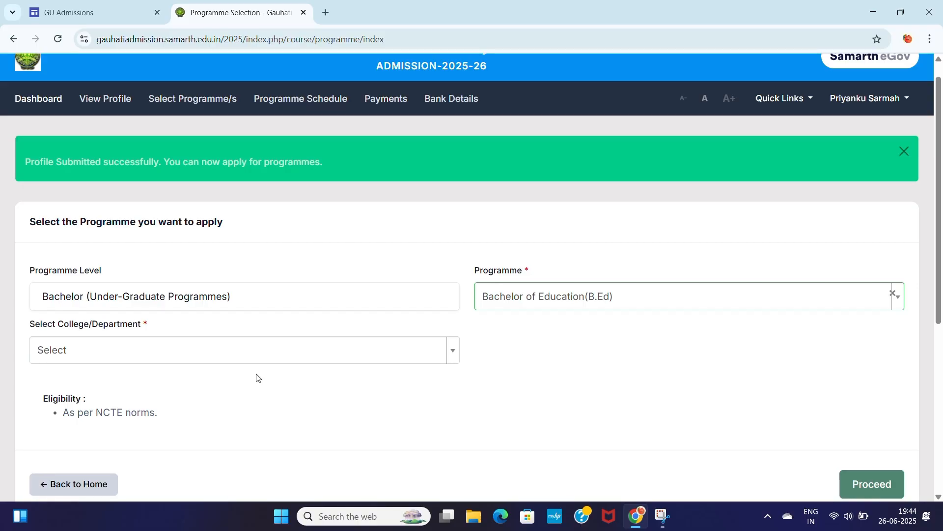
left_click(398, 353)
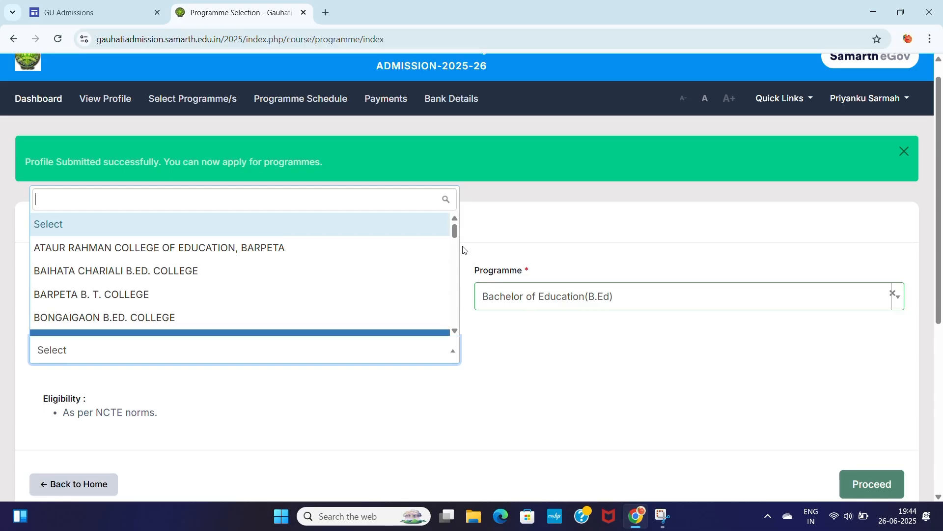
left_click_drag(454, 229, 449, 325)
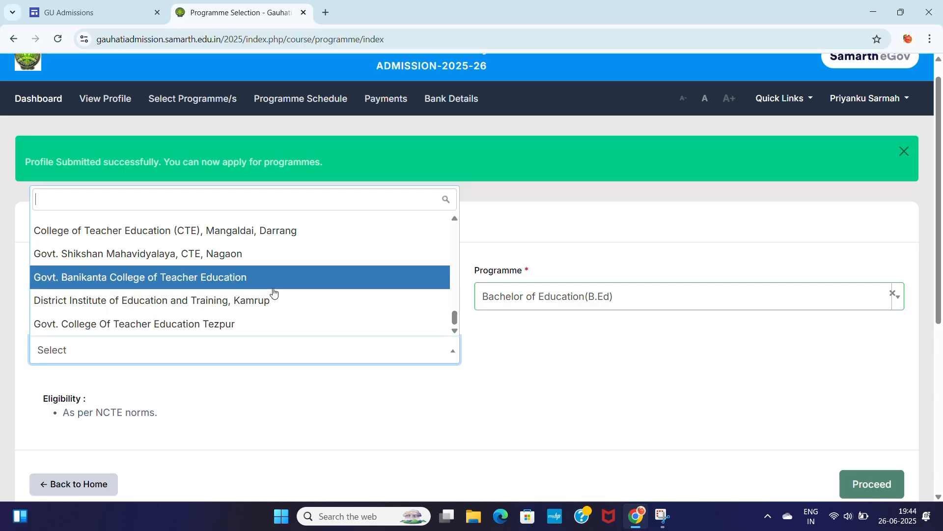
left_click(251, 278)
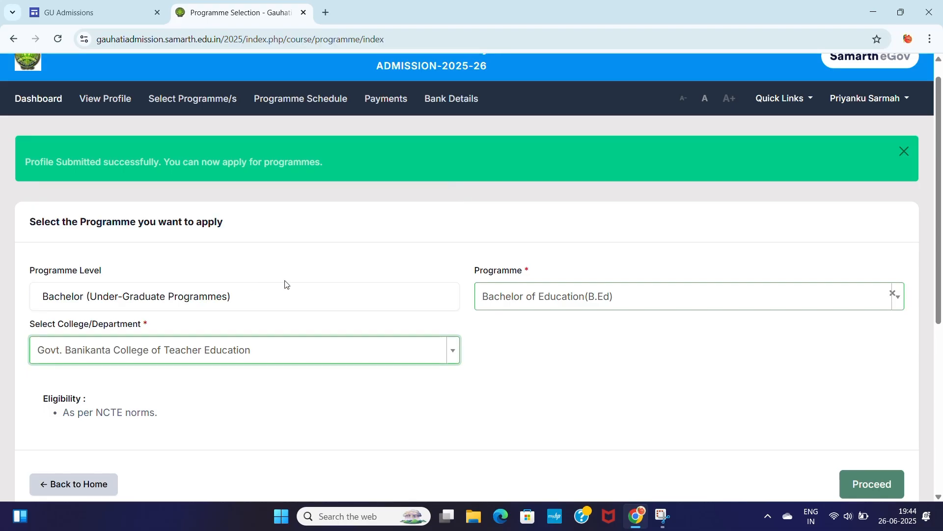
left_click(885, 491)
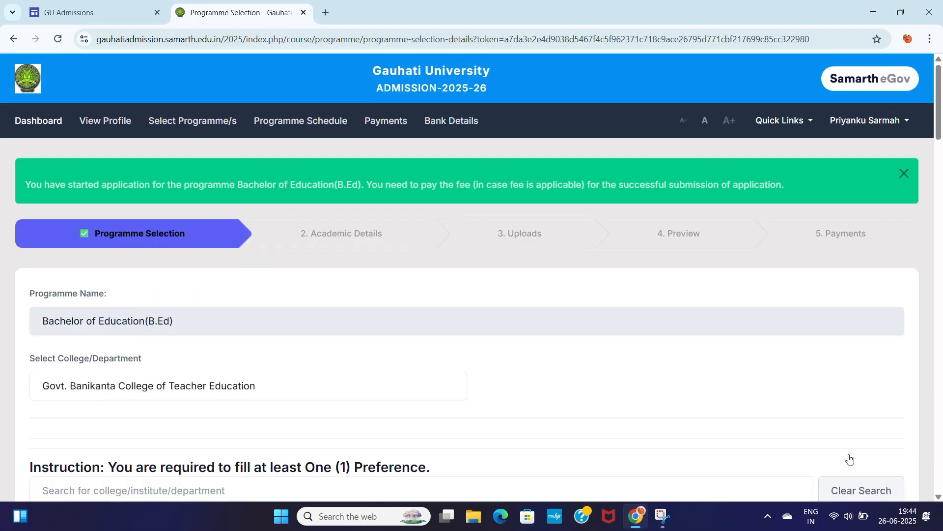
- Look over the Programme Selection page, including the eligibility, the preference instruction and the first colleges in the preference table
scroll(830, 432, "down", 5)
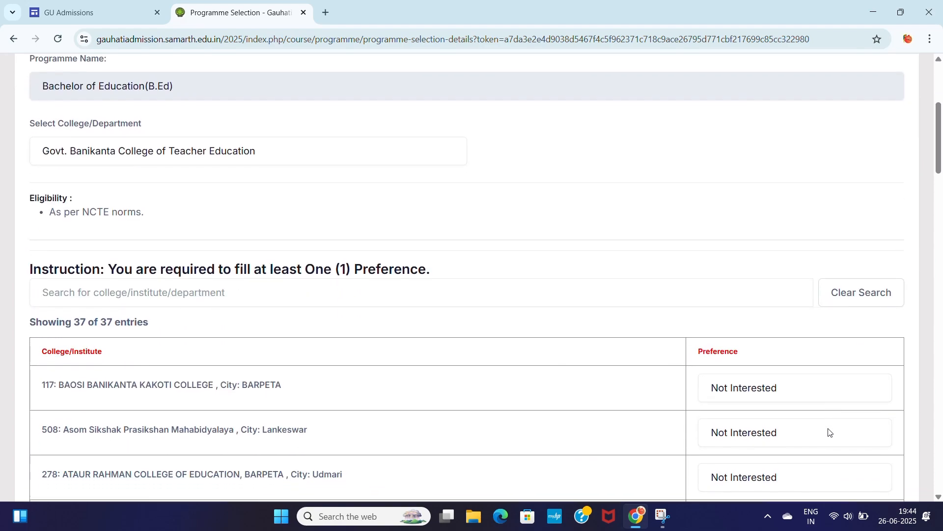
scroll(830, 433, "down", 1)
scroll(830, 433, "up", 2)
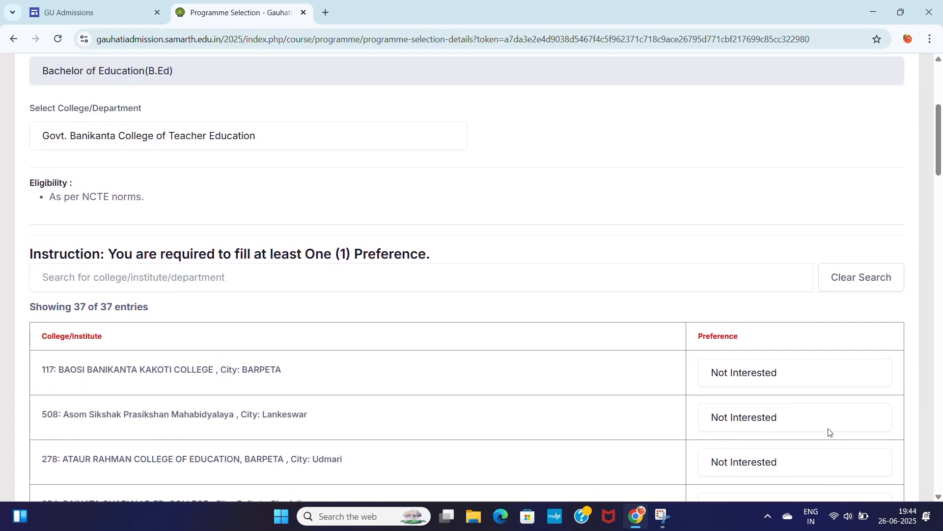
scroll(830, 433, "down", 5)
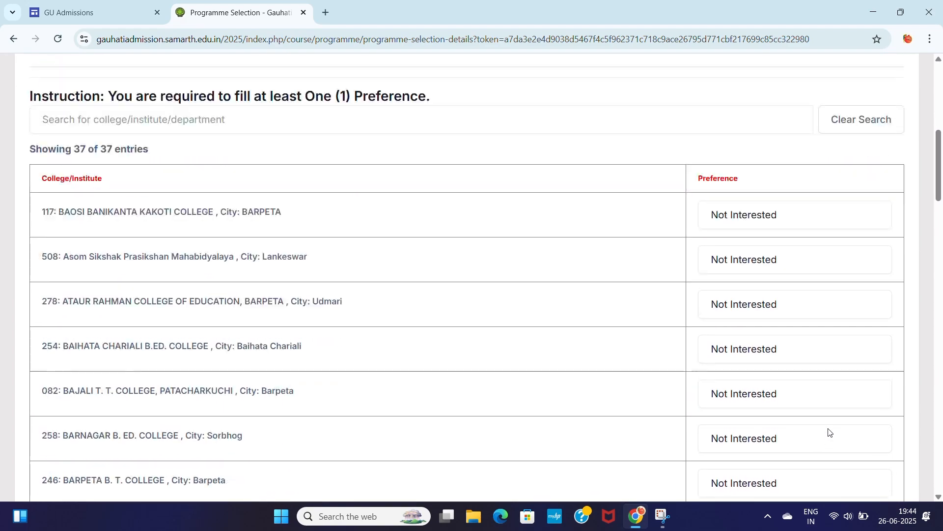
scroll(830, 432, "up", 8)
scroll(829, 432, "down", 1)
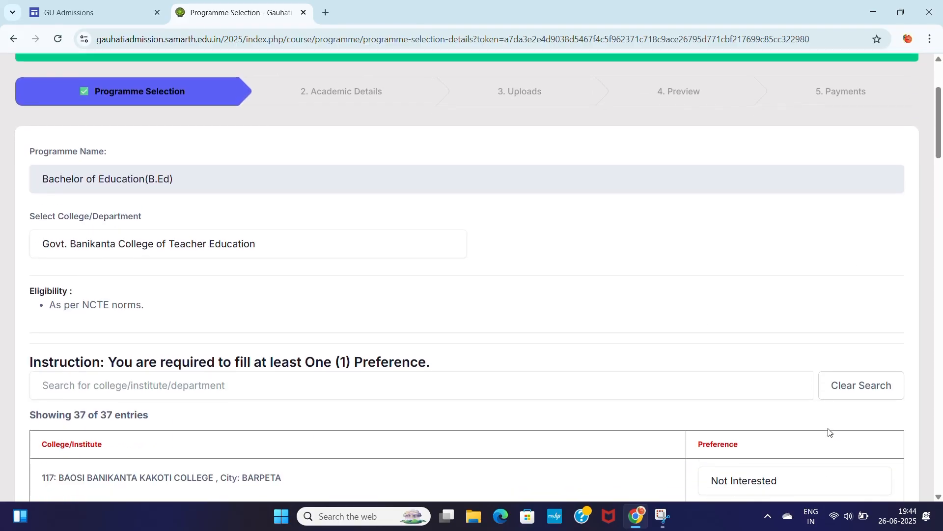
scroll(830, 432, "up", 1)
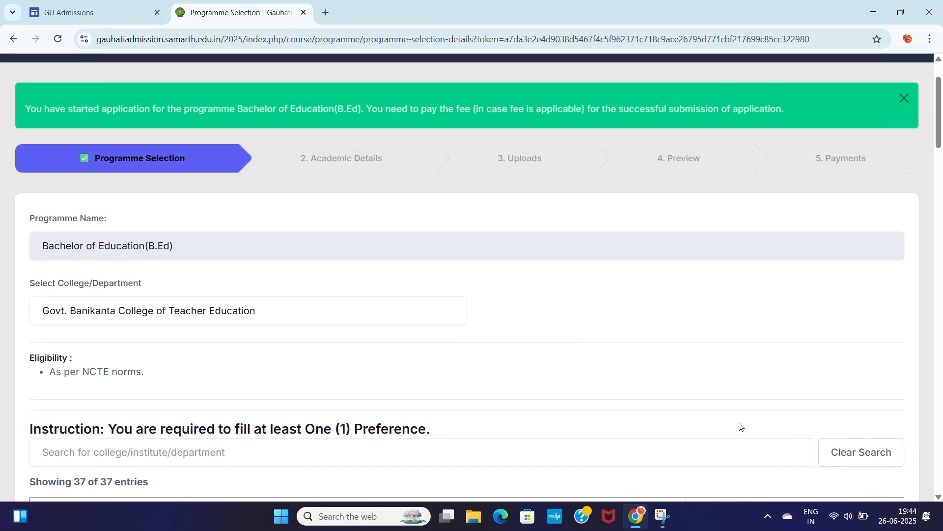
- Browse the available colleges in the college/department selection and reselect Govt. Banikanta College of Teacher Education
left_click(335, 303)
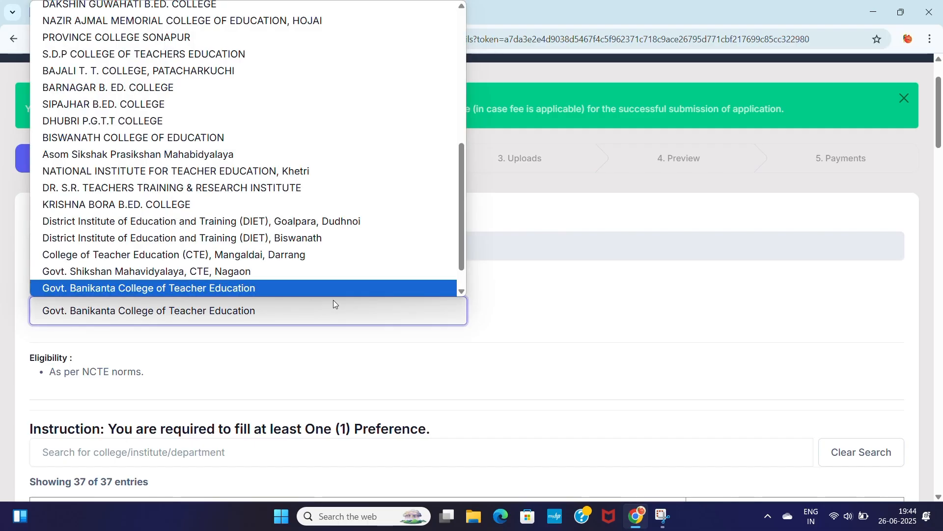
left_click(334, 301)
left_click(355, 314)
key("d")
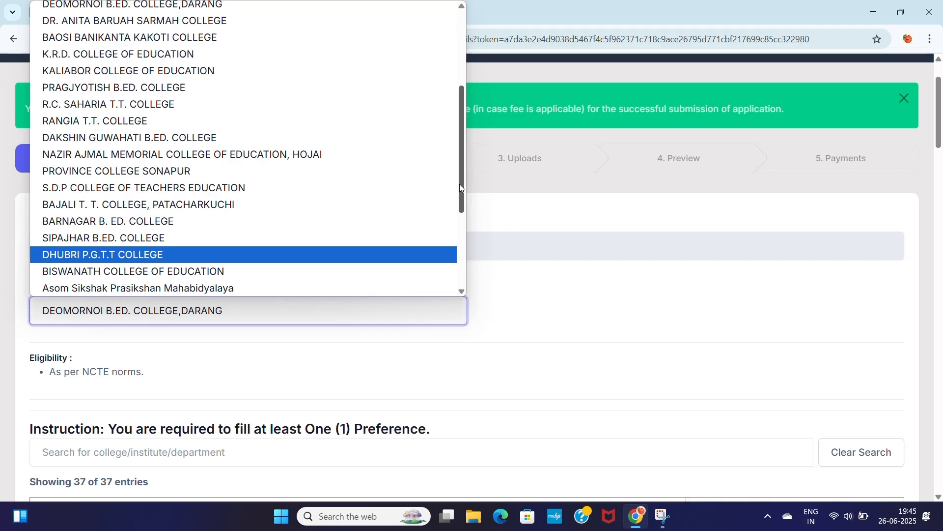
left_click_drag(461, 188, 459, 49)
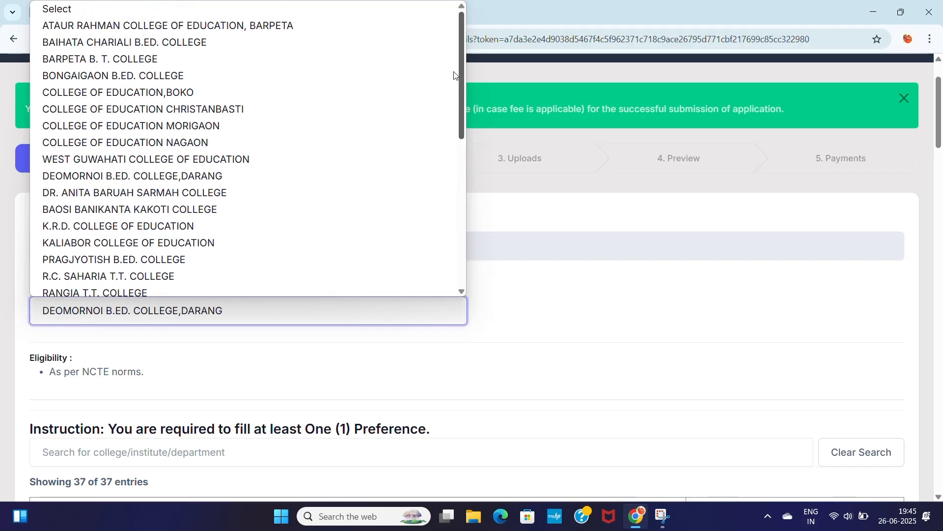
scroll(455, 76, "down", 5)
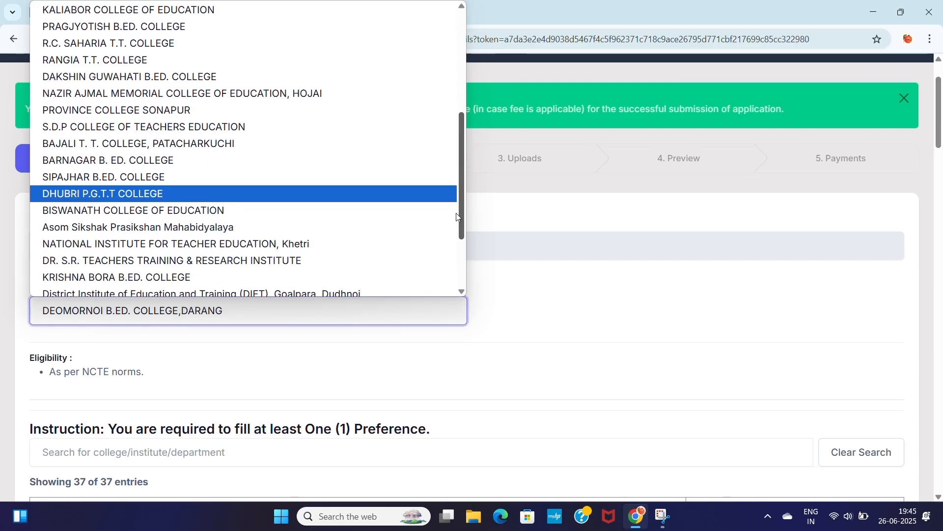
left_click_drag(458, 218, 462, 278)
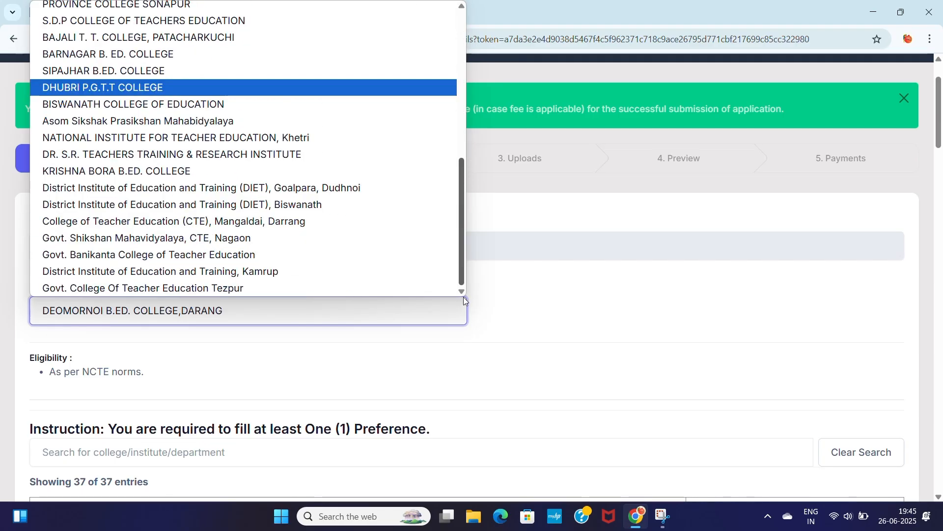
scroll(467, 223, "up", 2)
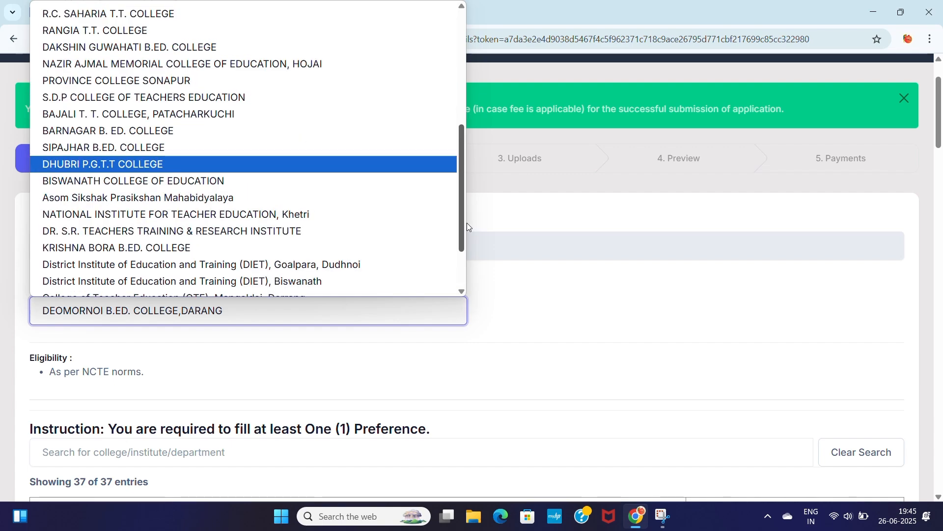
left_click_drag(462, 220, 464, 245)
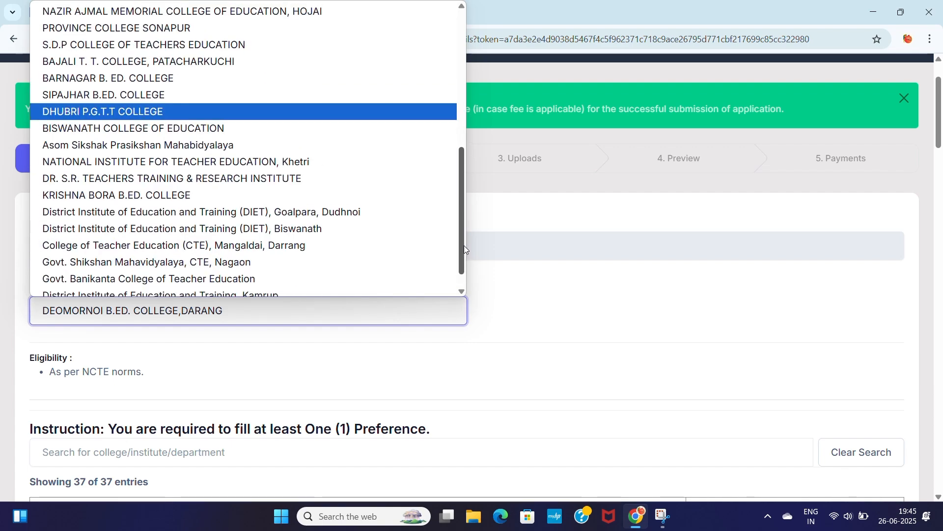
left_click(190, 277)
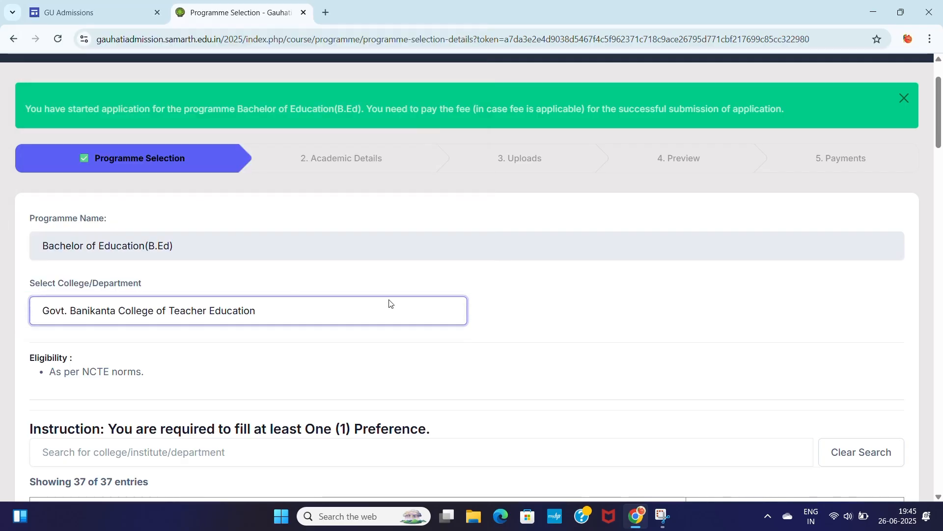
- Look through the preference options for the first college and the full list of colleges down to the exam center section
scroll(522, 314, "up", 2)
scroll(522, 313, "down", 5)
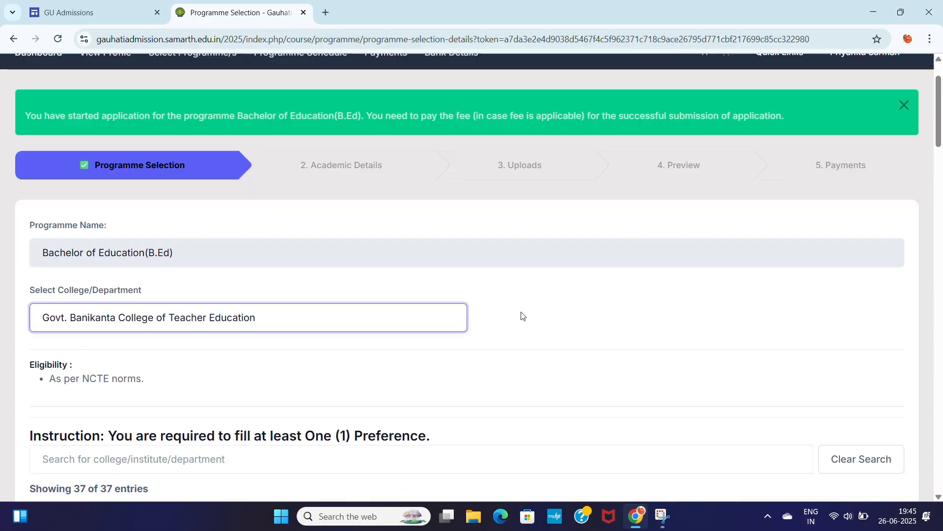
scroll(522, 313, "down", 3)
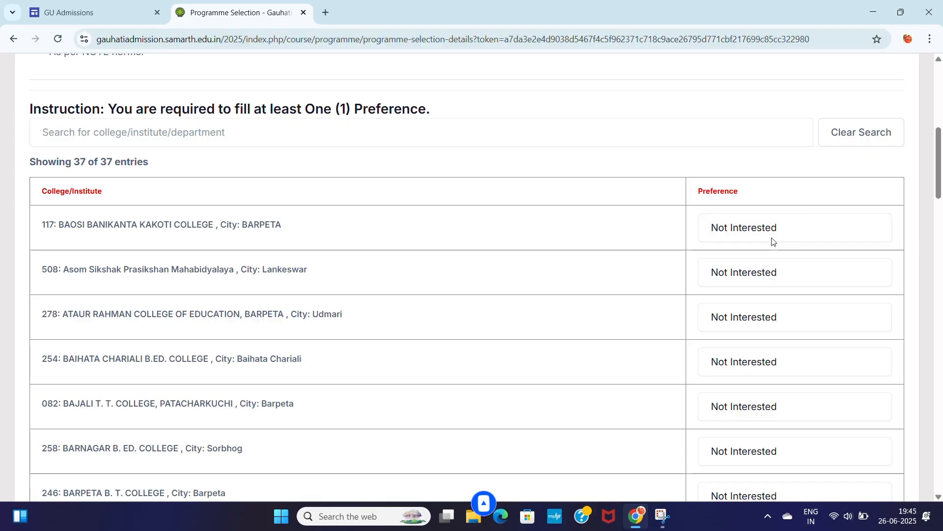
left_click(794, 222)
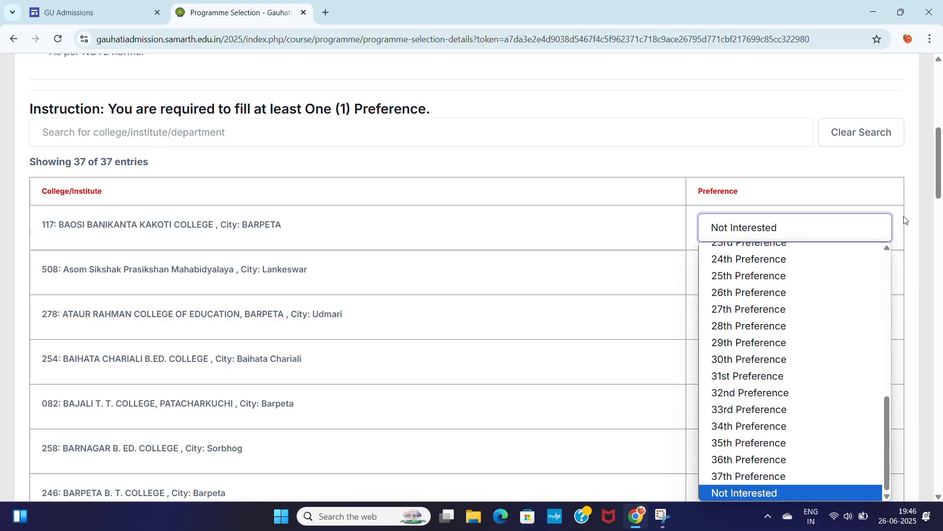
scroll(906, 220, "down", 19)
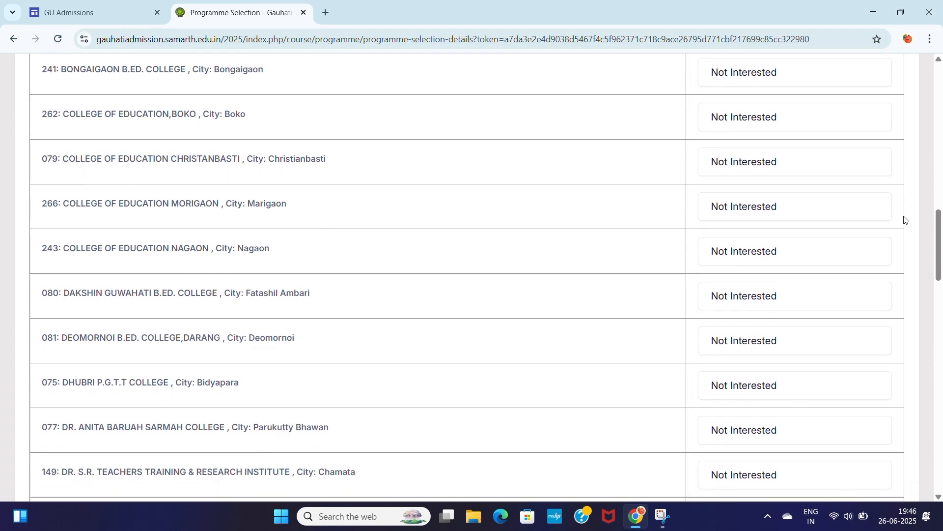
scroll(906, 220, "down", 6)
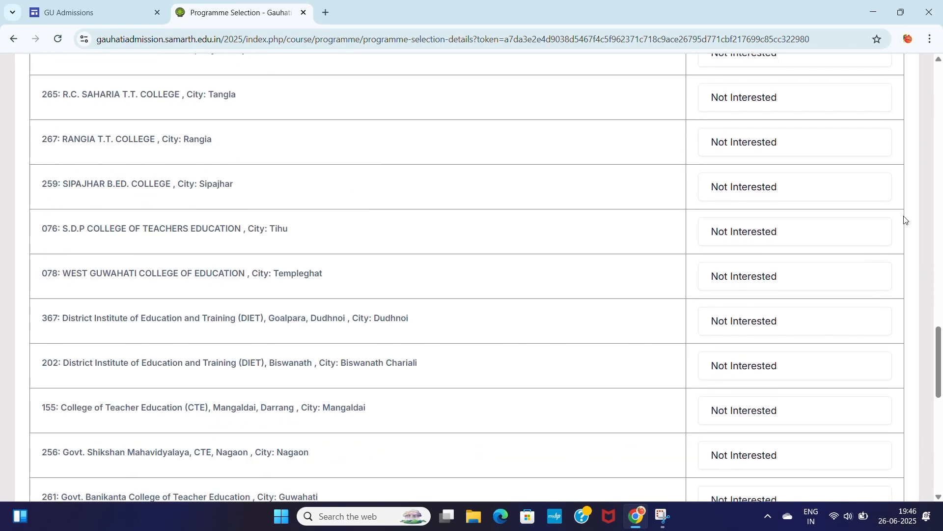
scroll(906, 219, "down", 5)
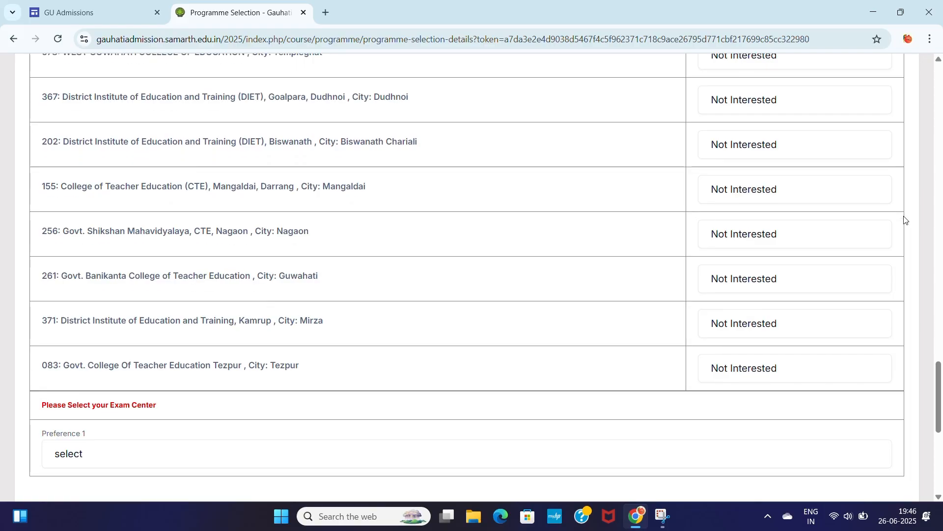
scroll(906, 219, "up", 1)
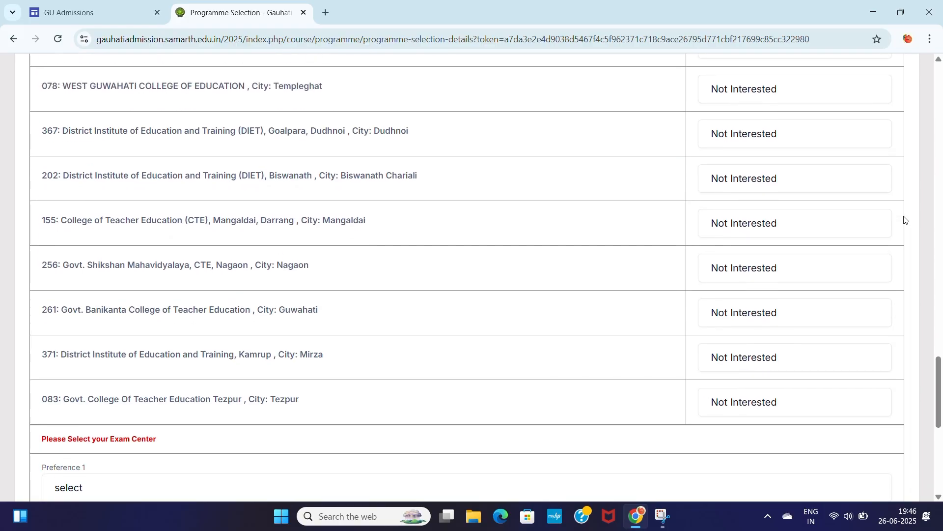
scroll(848, 244, "up", 1)
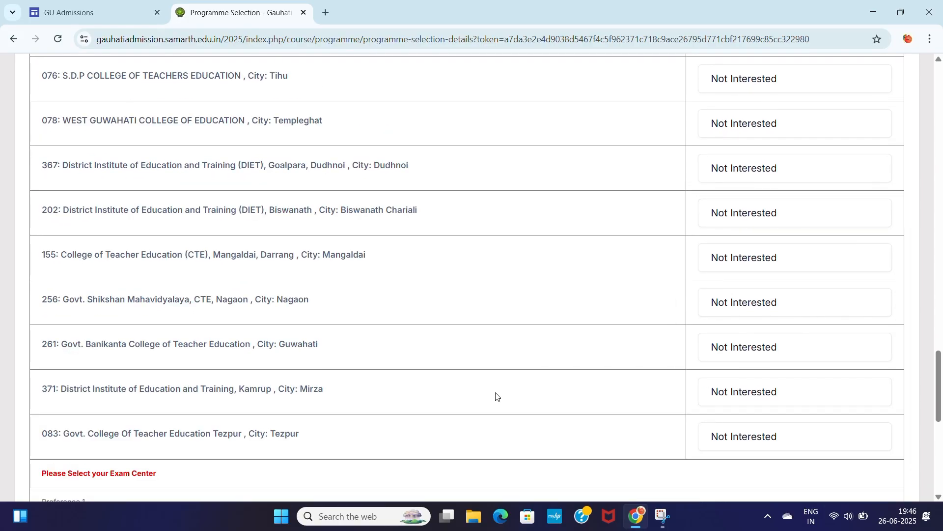
- Set Govt. College Of Teacher Education Tezpur as the 1st Preference in the college preference table
left_click(738, 446)
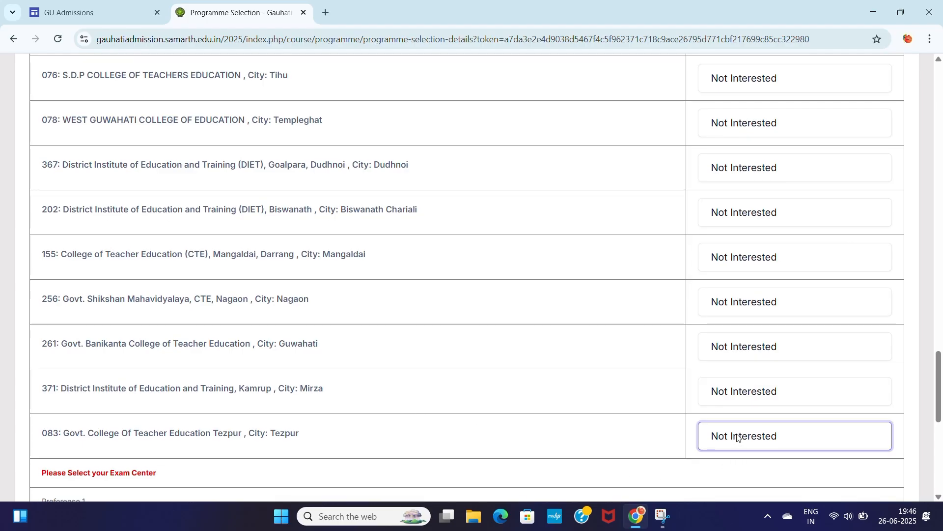
scroll(736, 436, "down", 4)
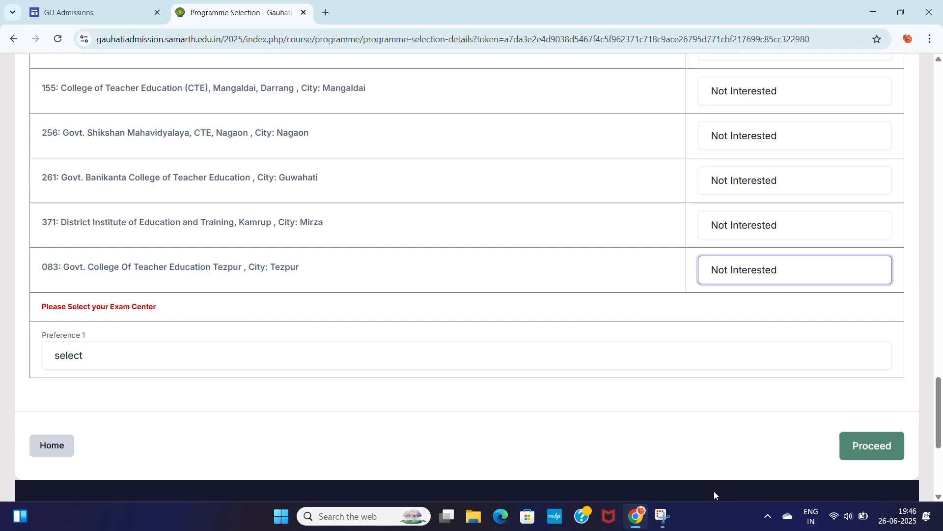
scroll(715, 491, "up", 4)
left_click(717, 486)
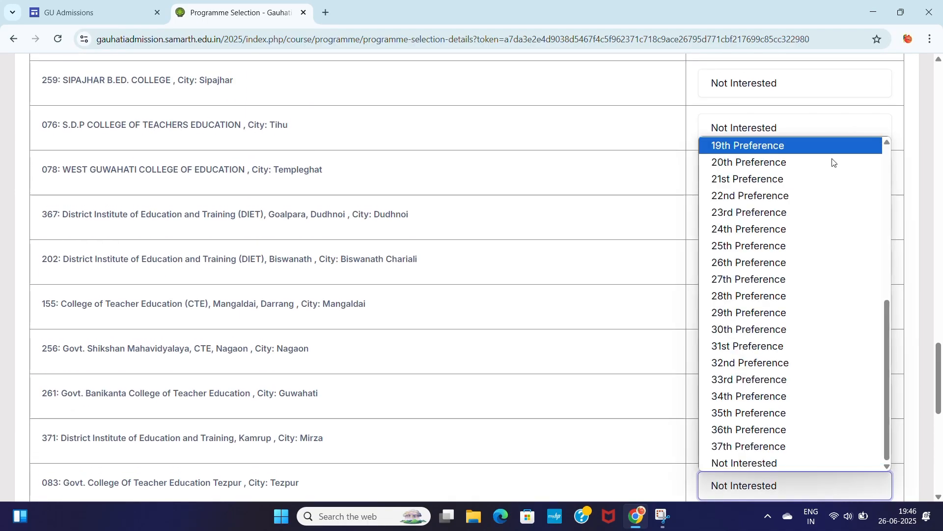
left_click(887, 163)
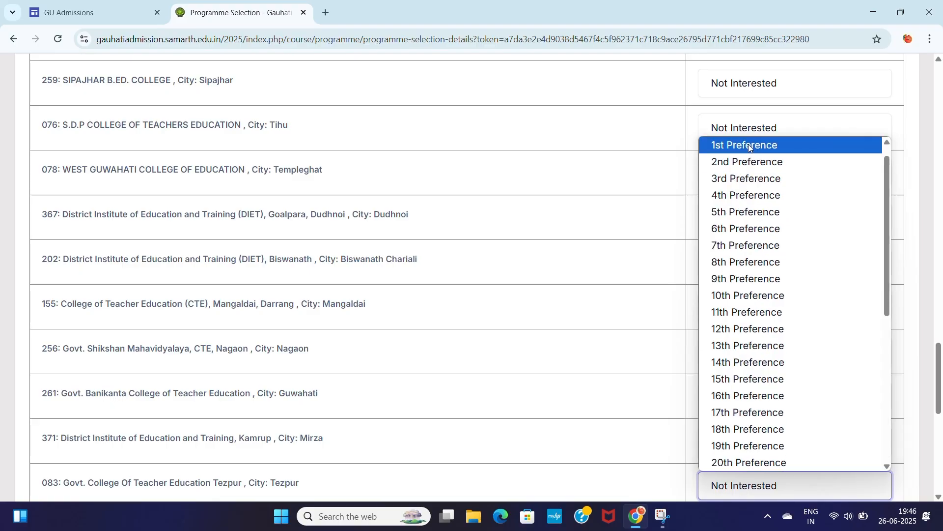
left_click(749, 145)
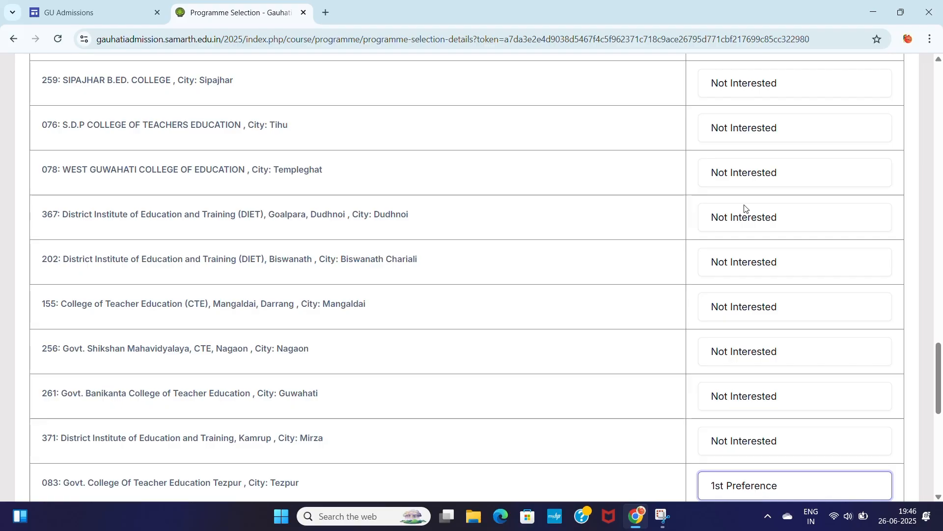
- Set District Institute of Education and Training, Kamrup as 2nd Preference and Govt. Banikanta College of Teacher Education as 3rd Preference
left_click(784, 438)
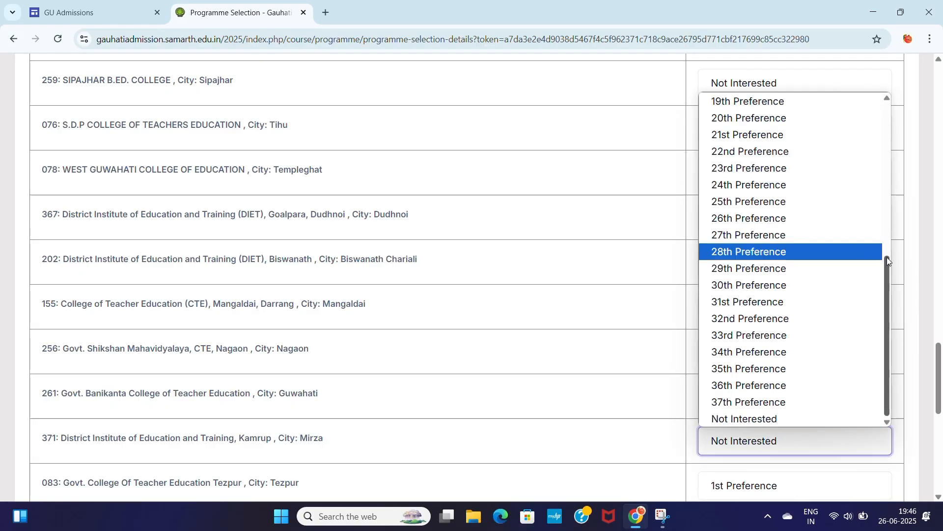
left_click_drag(887, 258, 883, 83)
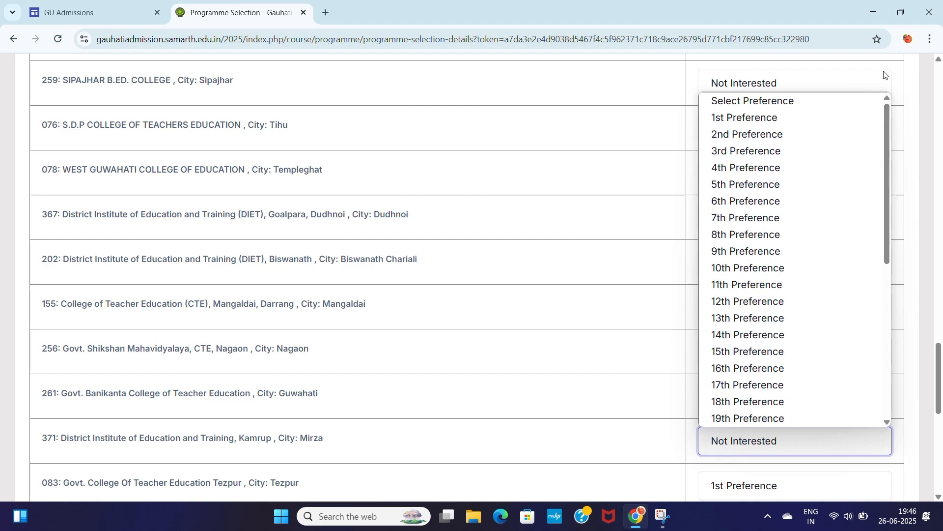
left_click(751, 134)
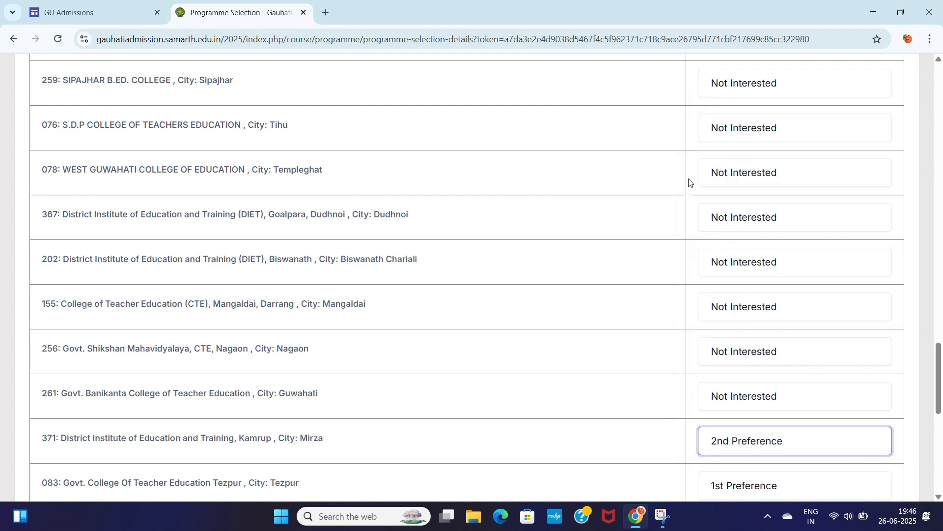
left_click(792, 395)
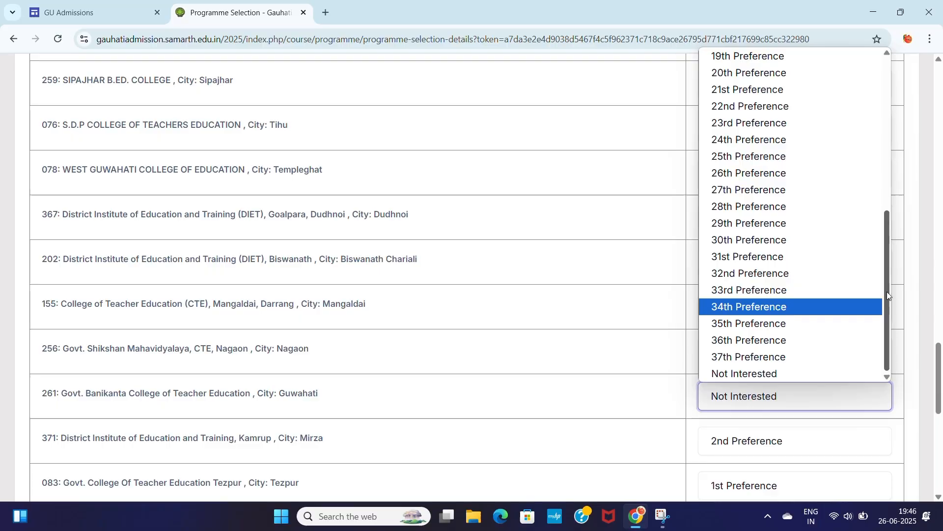
left_click_drag(887, 276, 879, 110)
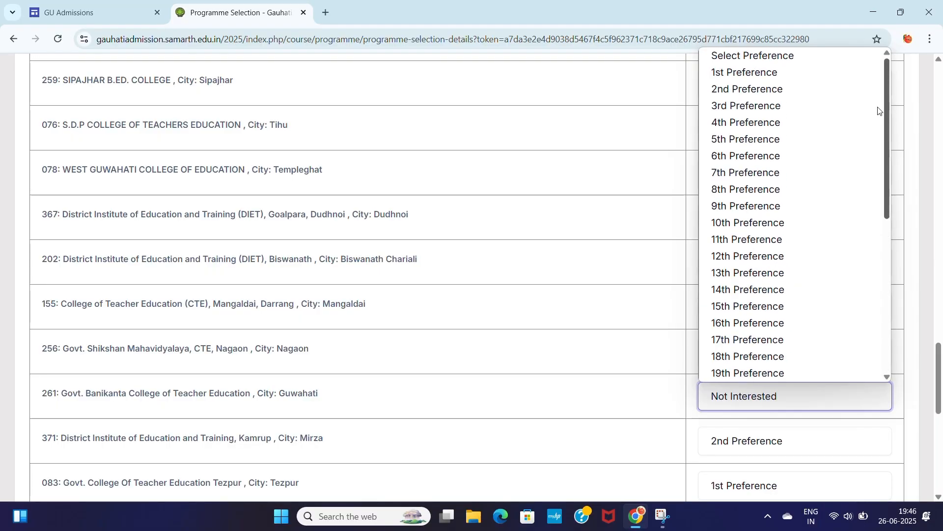
left_click(809, 103)
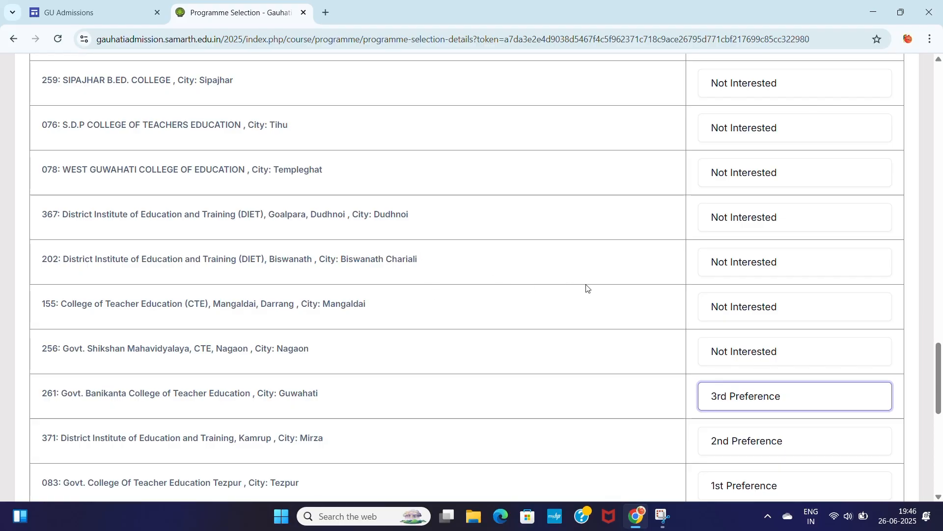
- Review the preference table and the colleges offered in the college/department selection without changing the chosen college
scroll(604, 288, "down", 1)
scroll(604, 288, "down", 2)
scroll(604, 288, "up", 15)
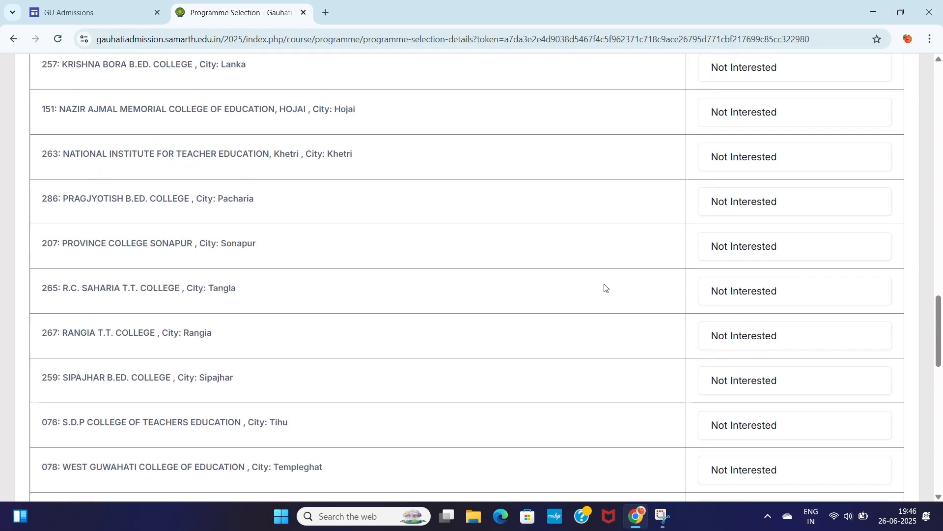
scroll(605, 288, "up", 16)
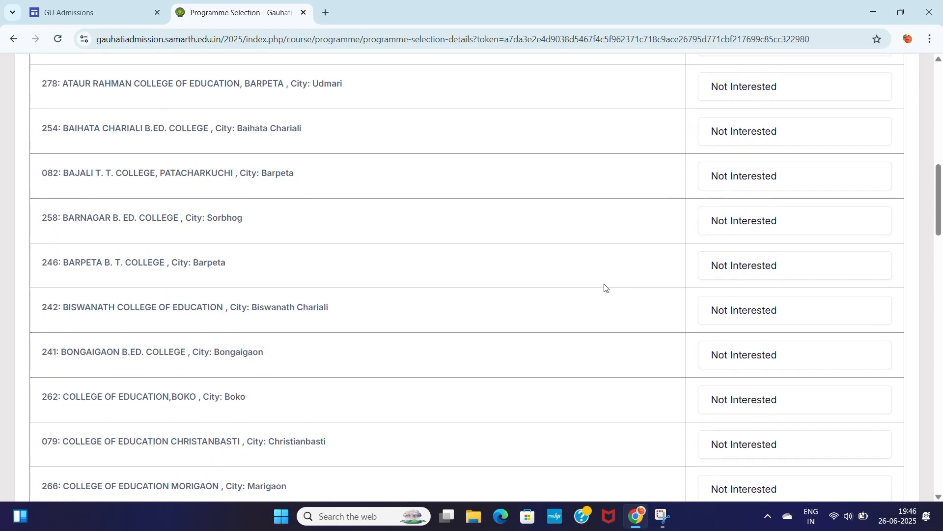
scroll(604, 288, "up", 1)
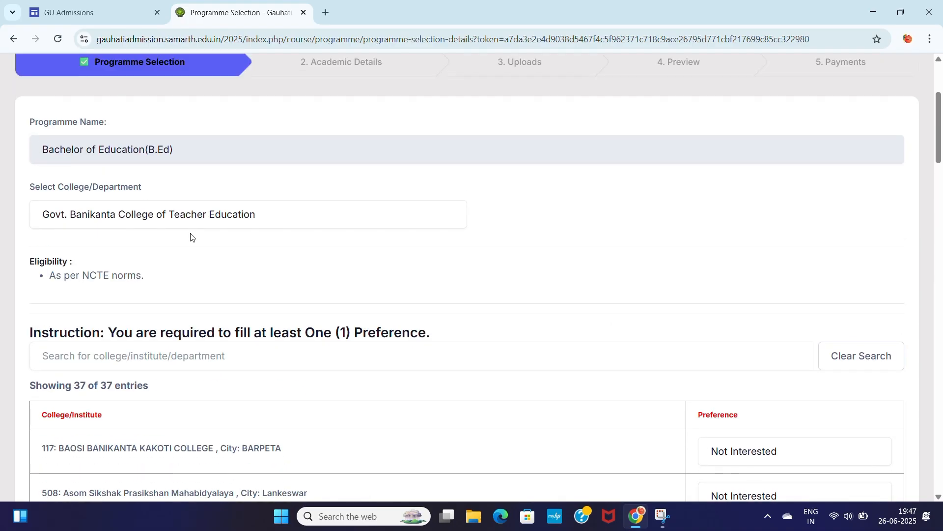
left_click(257, 215)
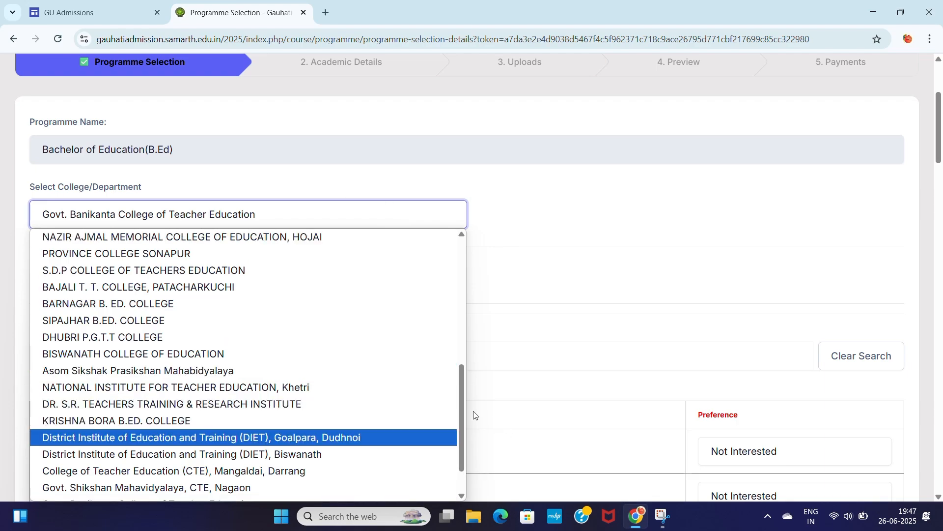
left_click_drag(462, 398, 444, 261)
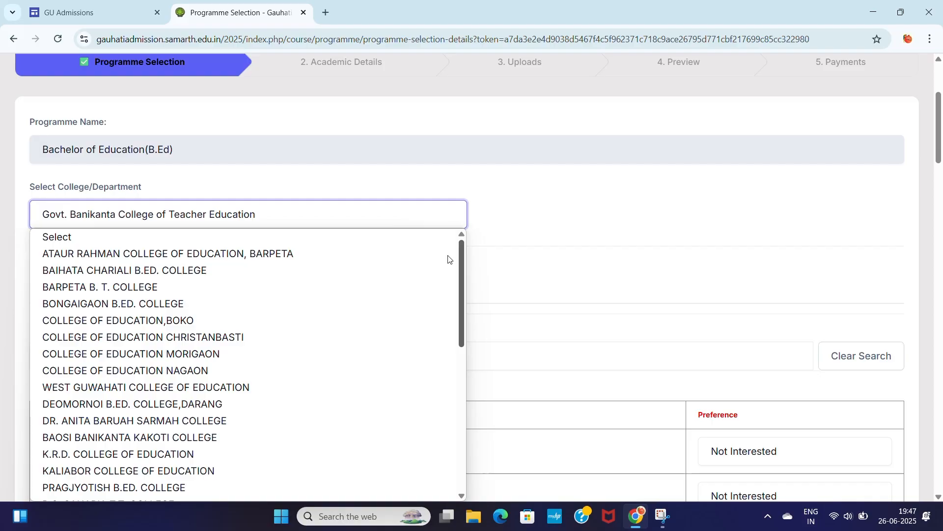
scroll(448, 259, "down", 5)
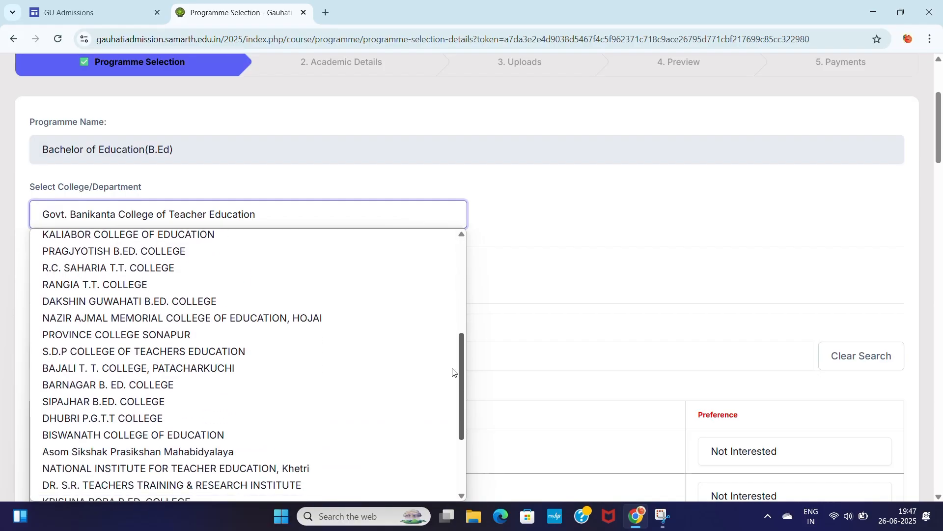
scroll(454, 386, "down", 3)
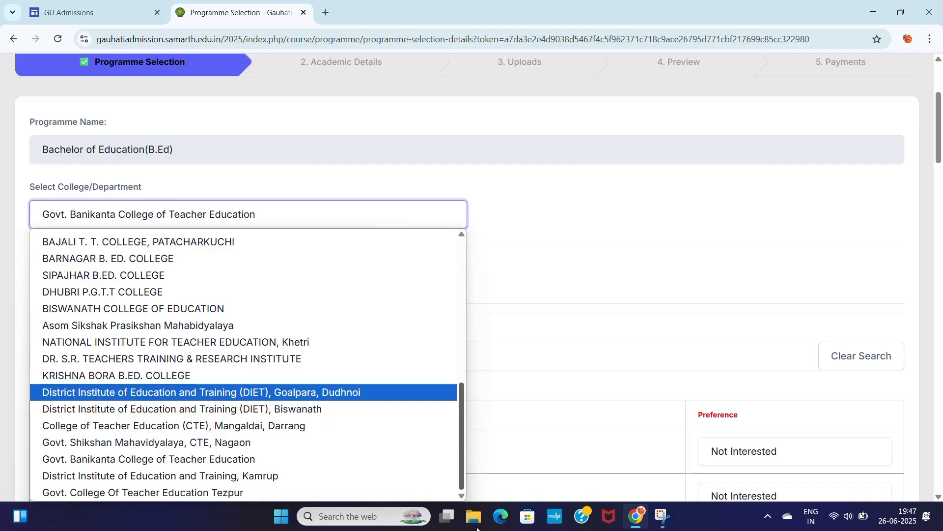
left_click(554, 353)
left_click(552, 344)
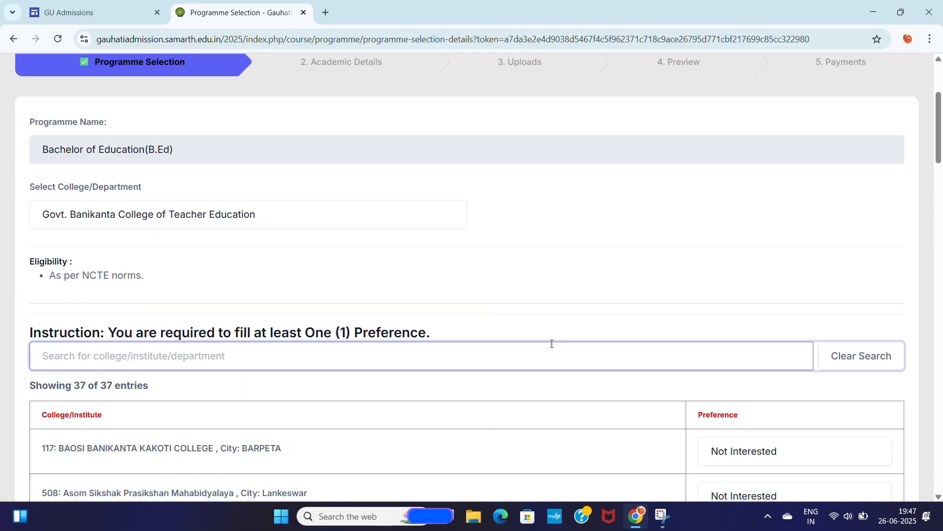
- Choose Guwahati as the exam center for Preference 1 and proceed to the programme selection summary
scroll(552, 344, "down", 9)
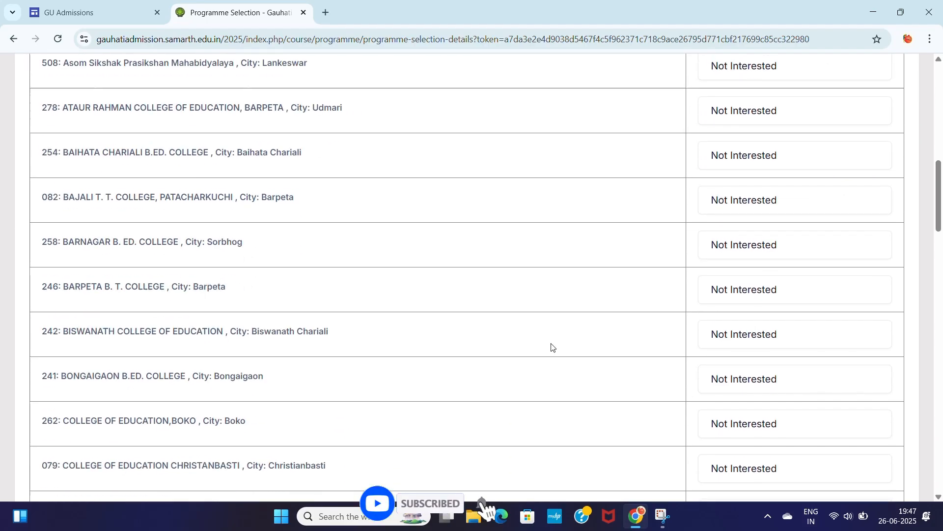
scroll(551, 346, "down", 8)
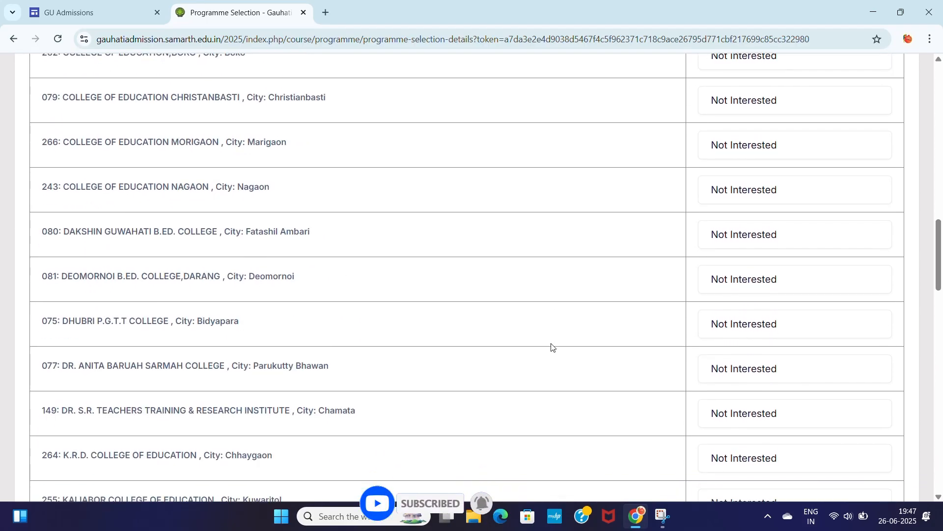
scroll(551, 347, "down", 15)
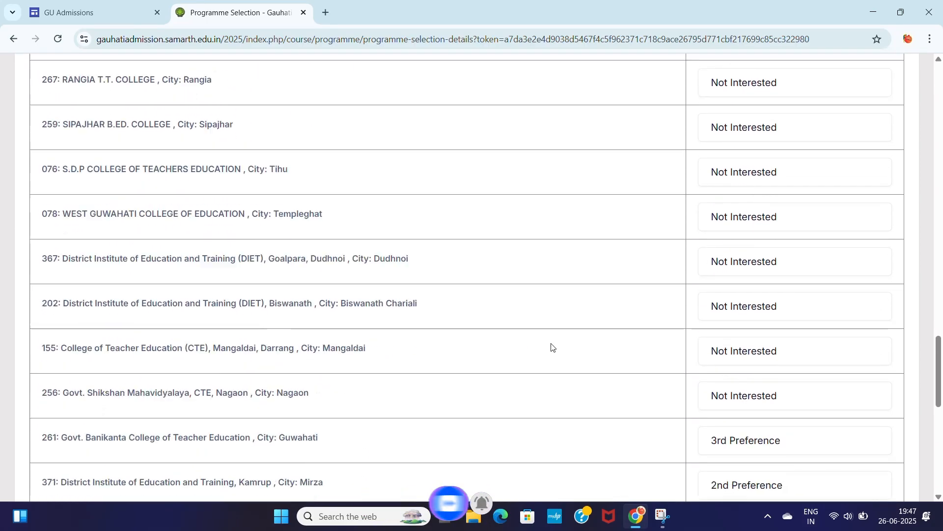
scroll(552, 347, "down", 8)
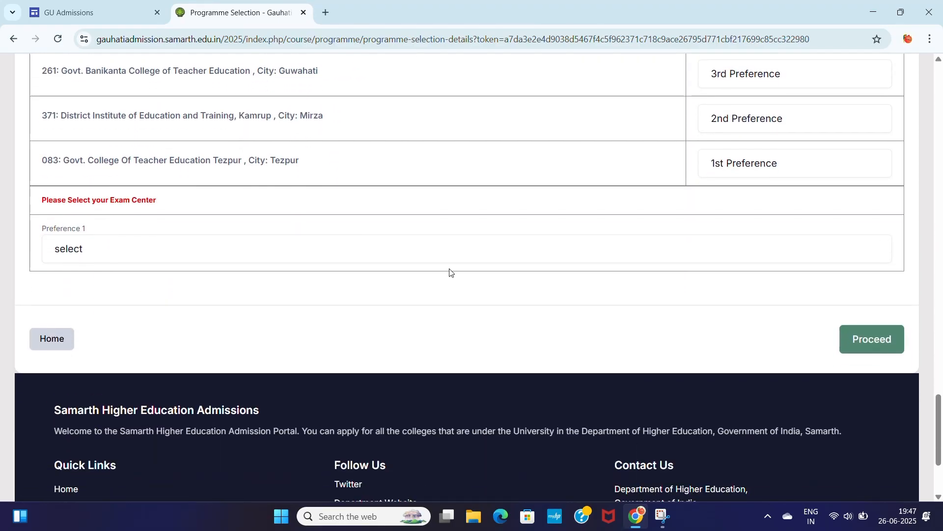
left_click(431, 255)
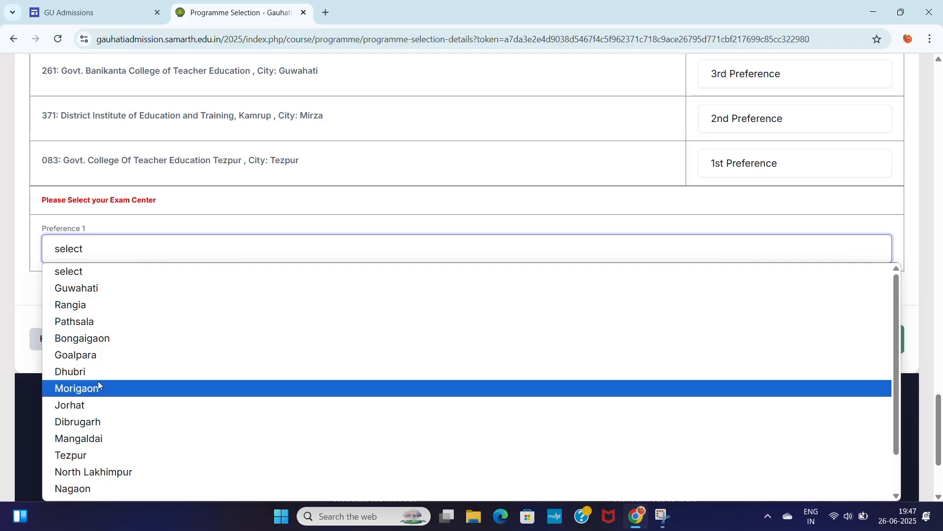
left_click(103, 289)
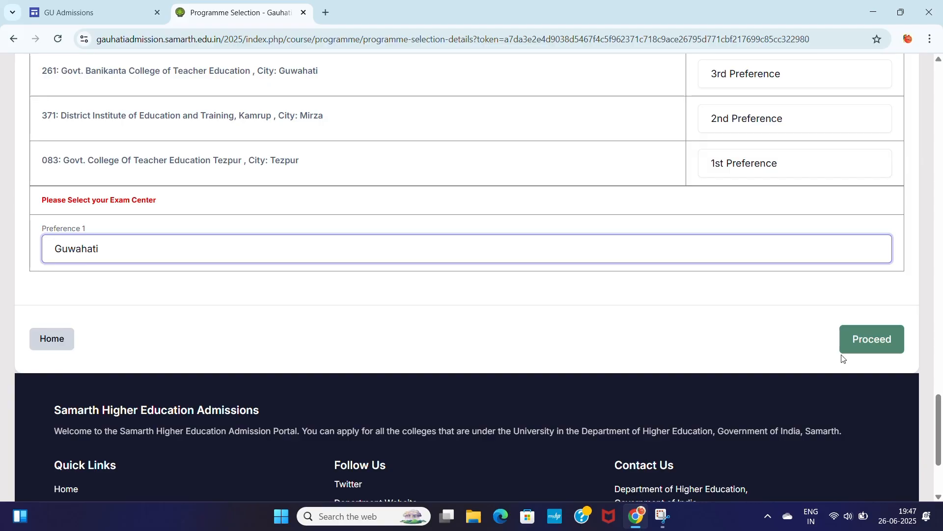
left_click(888, 337)
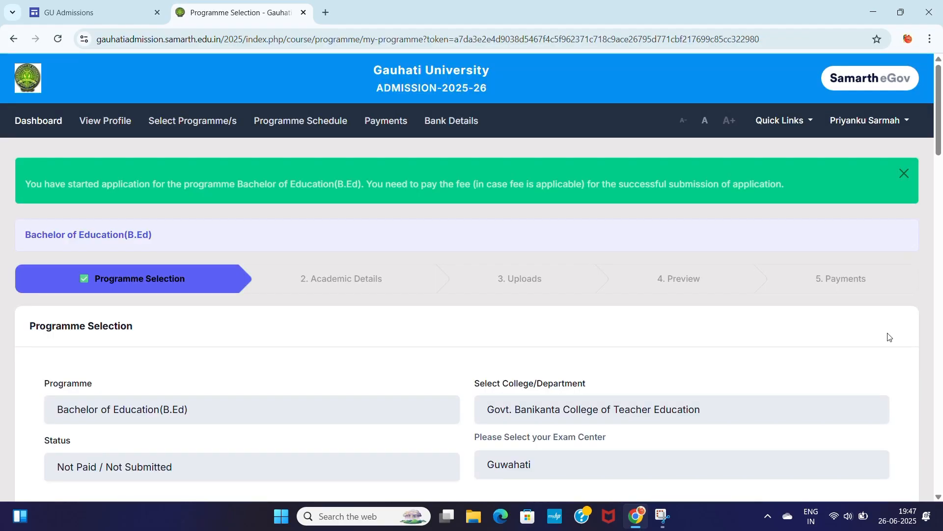
scroll(890, 337, "down", 5)
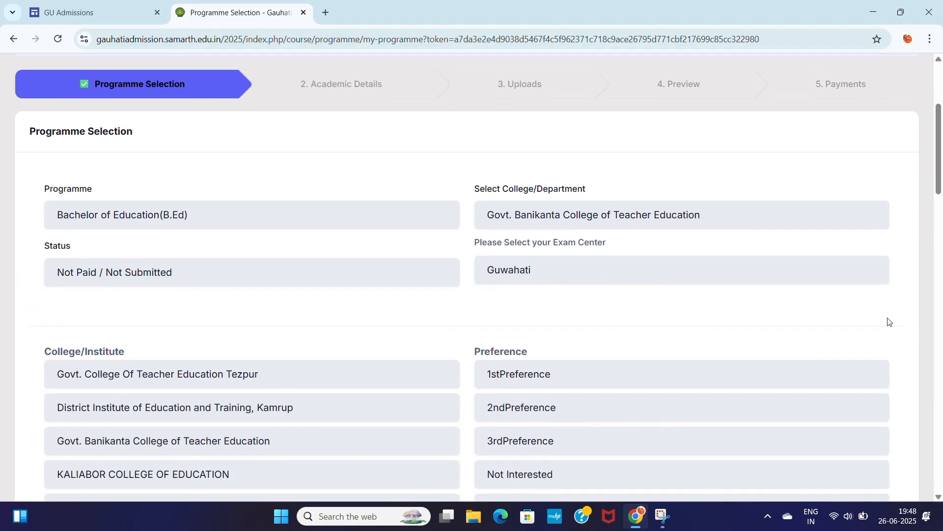
- Proceed from the programme selection summary to the academic details and select "As per NCTE norms." as the applicable eligibility criteria
scroll(889, 310, "down", 2)
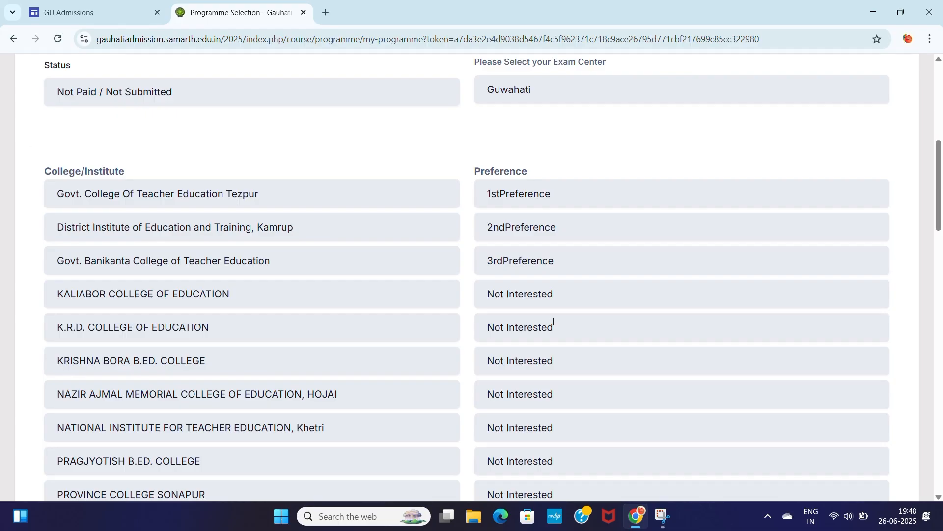
scroll(553, 321, "down", 15)
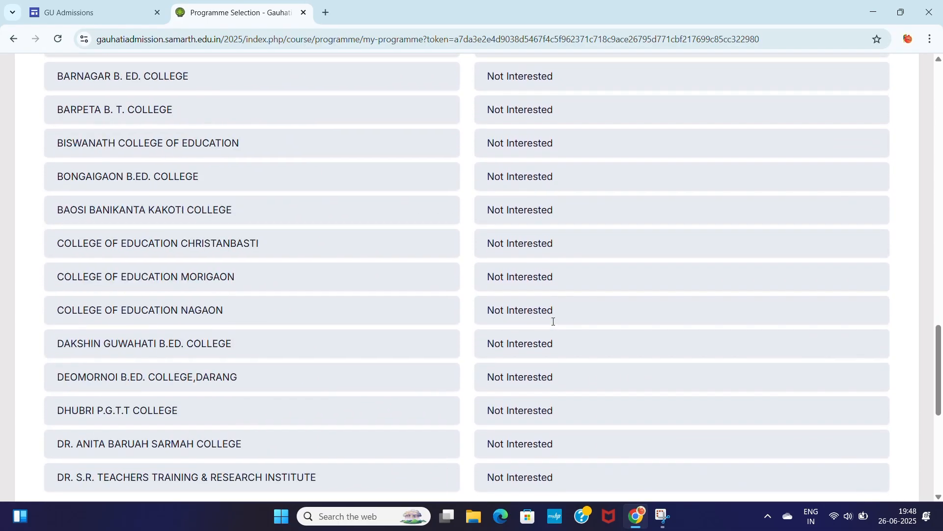
scroll(554, 321, "down", 8)
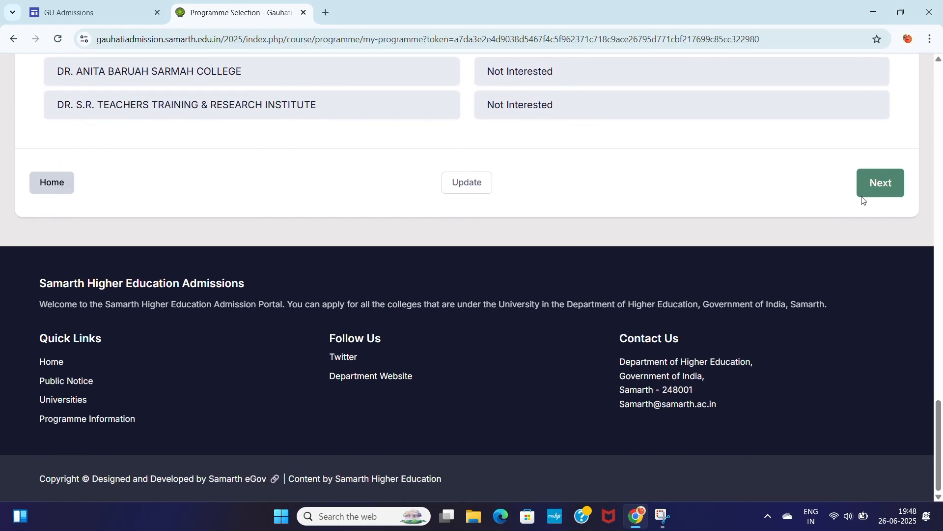
left_click(882, 191)
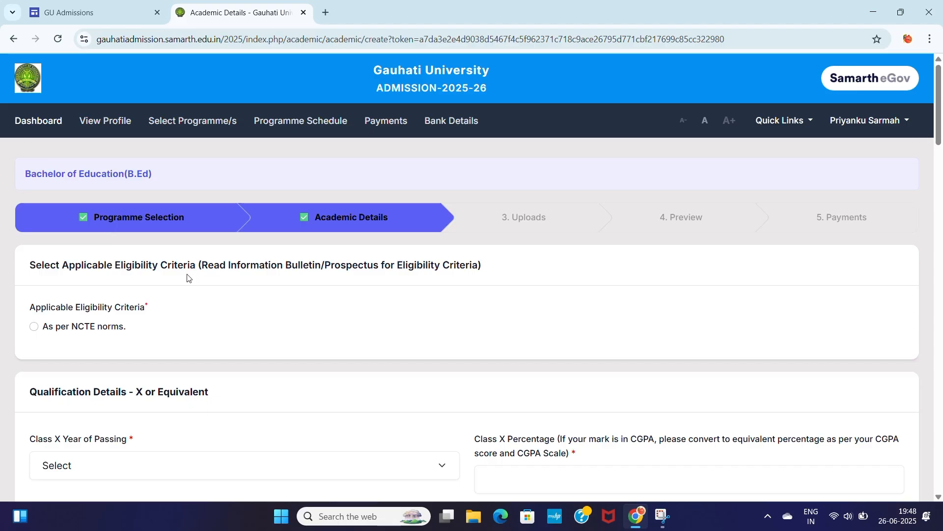
left_click(34, 330)
left_click(34, 327)
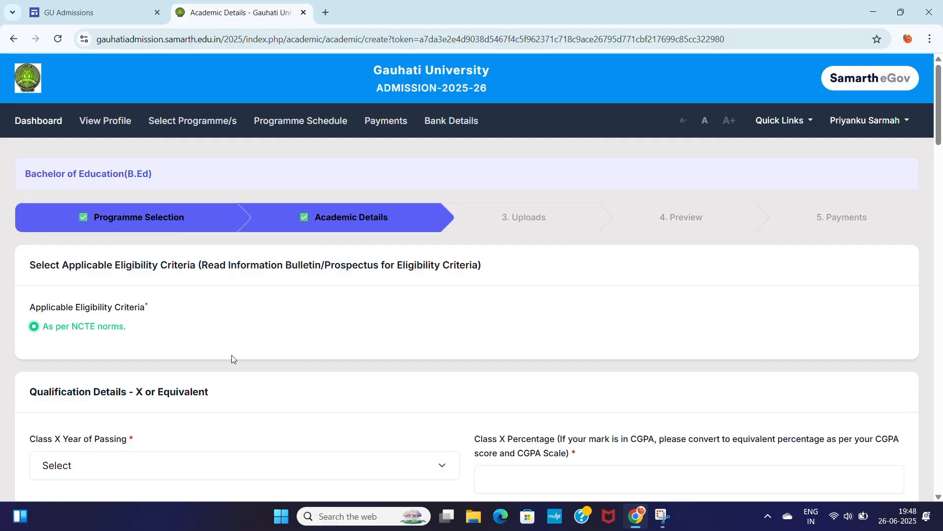
- Set the Class X year of passing to 2020 and the Class X percentage to 70
scroll(231, 354, "down", 5)
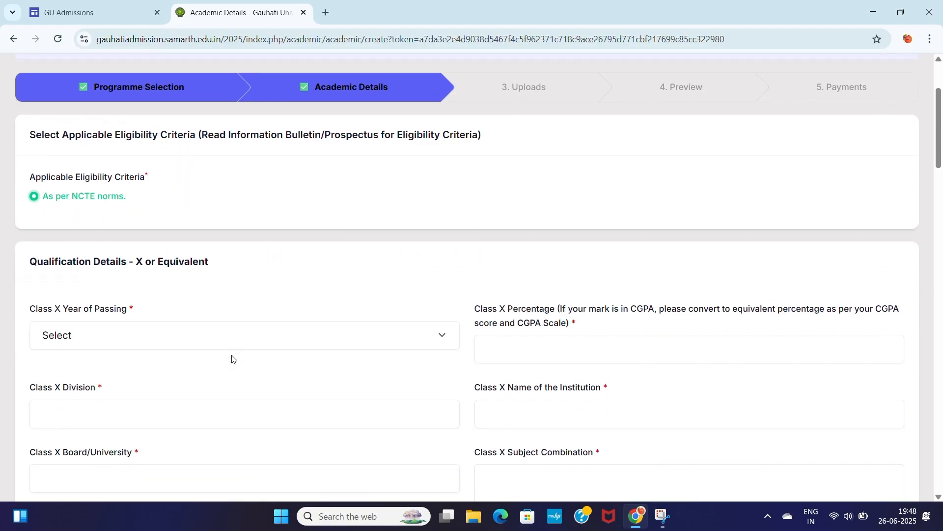
scroll(232, 355, "down", 1)
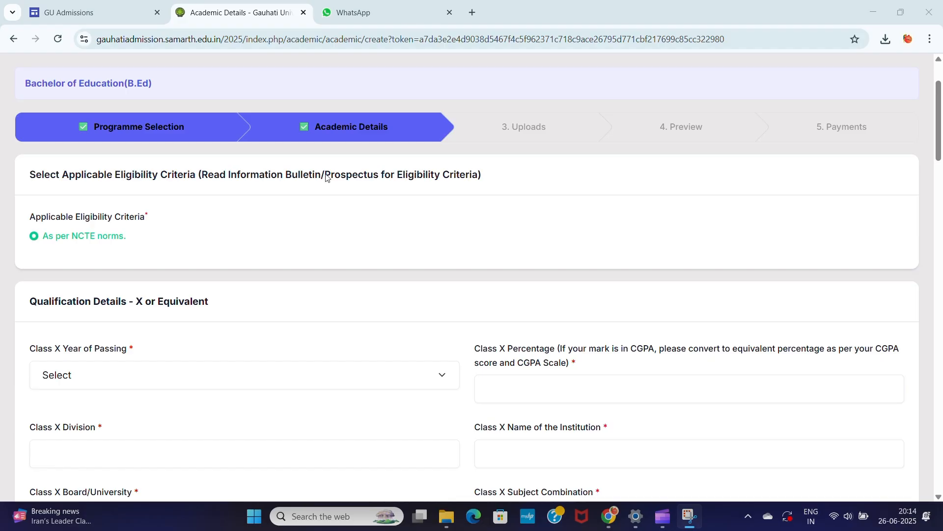
scroll(326, 166, "down", 3)
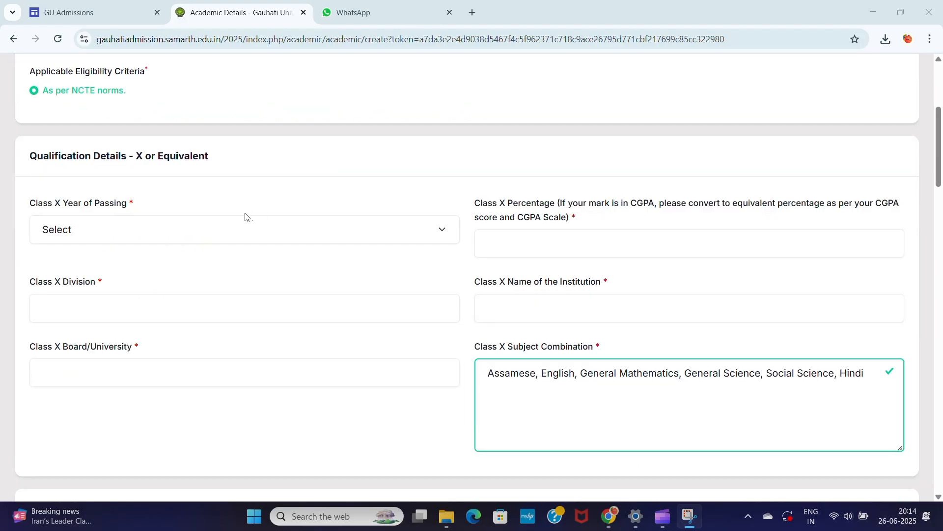
left_click(224, 226)
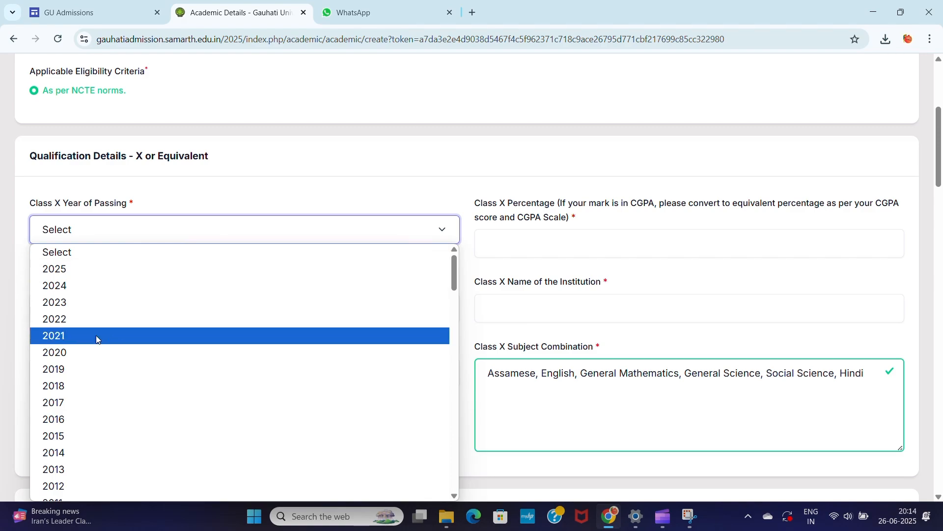
left_click(73, 348)
left_click(503, 246)
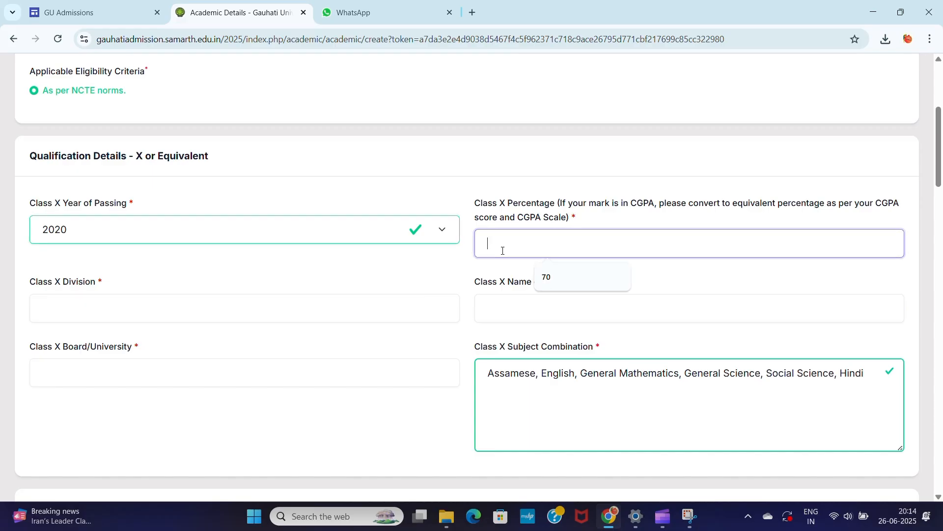
left_click(575, 285)
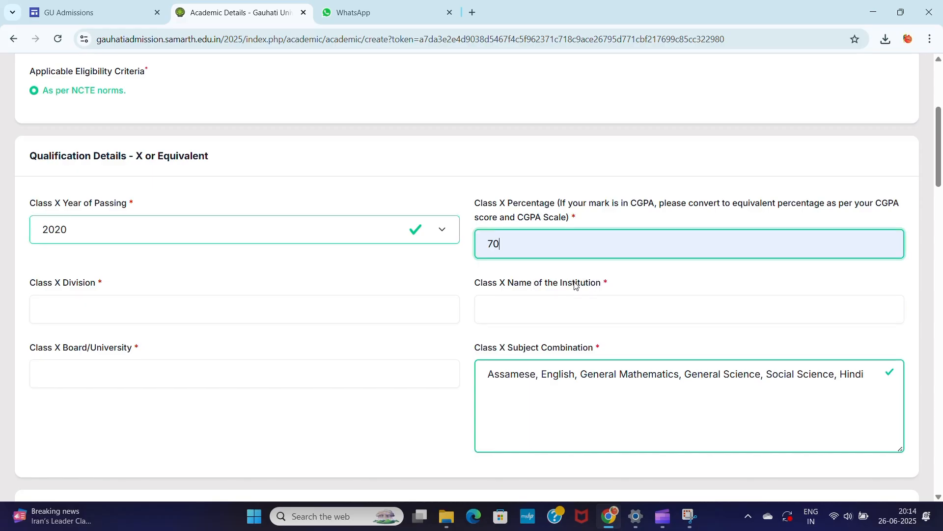
- Fill in the Class X division as 1st, the institution name as XYZ and the board as SEBA
left_click(287, 312)
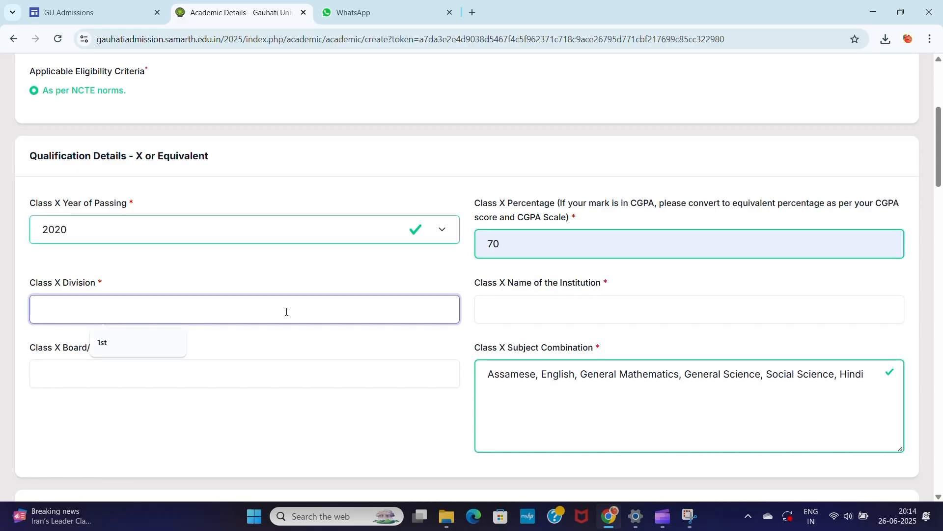
left_click(123, 349)
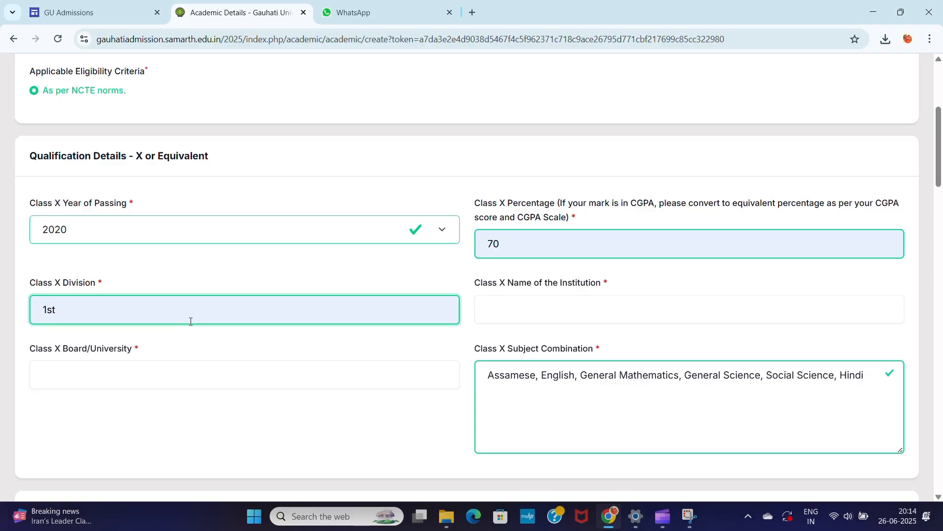
left_click(529, 303)
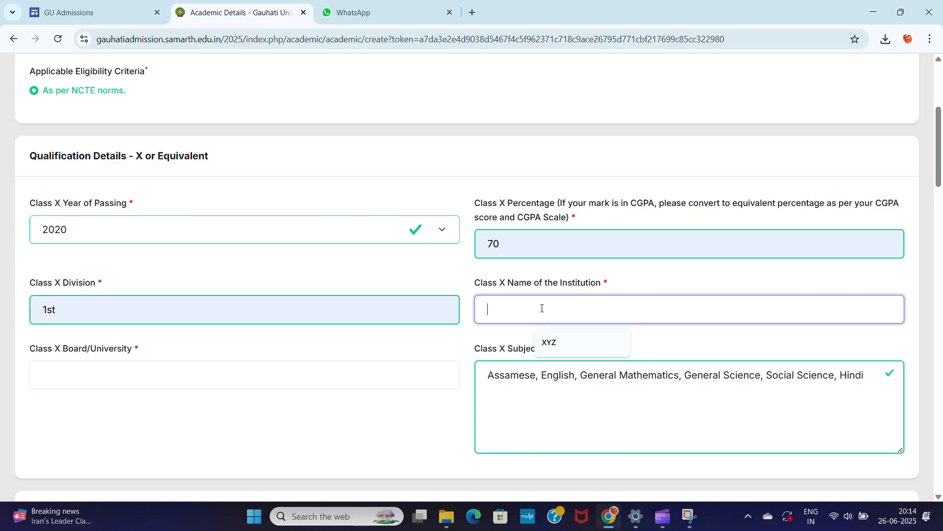
left_click(579, 342)
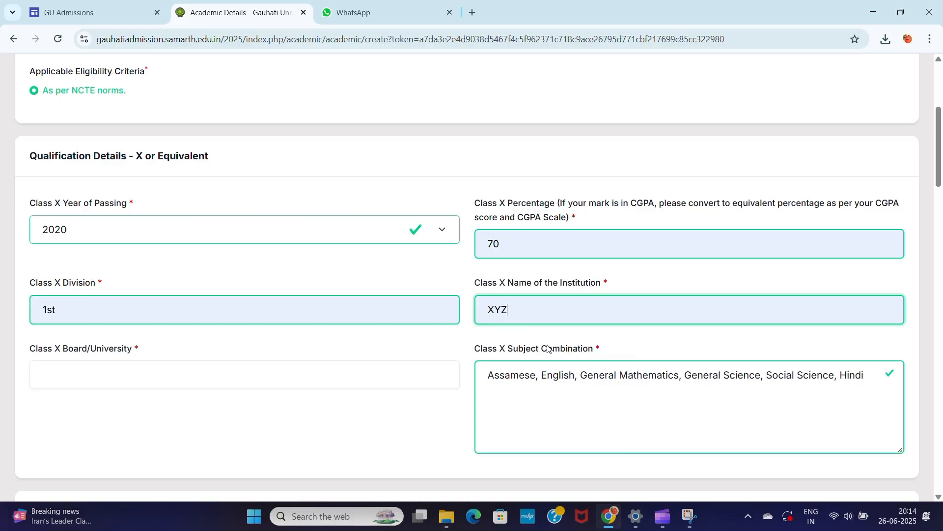
left_click(251, 376)
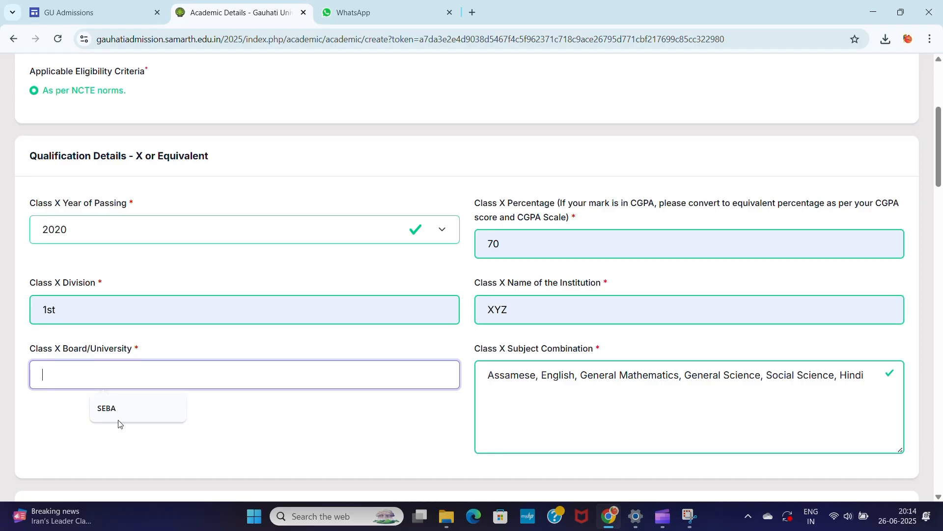
left_click(129, 413)
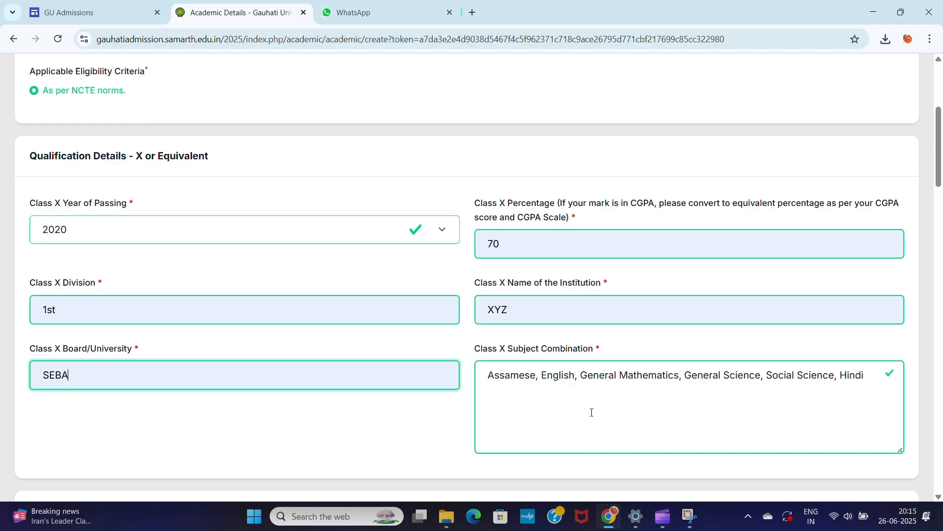
- Set the Class XII year of passing to 2022 and the Class XII percentage to 87
scroll(592, 413, "down", 7)
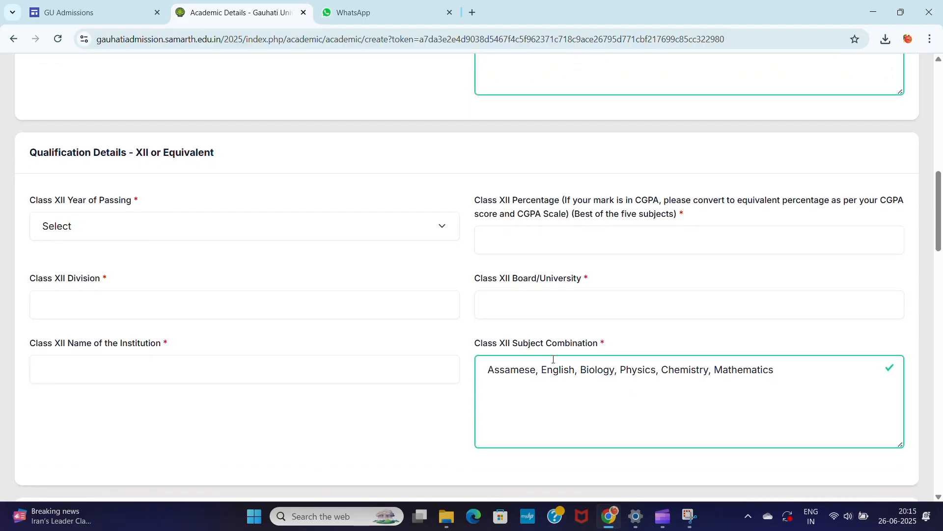
left_click(362, 228)
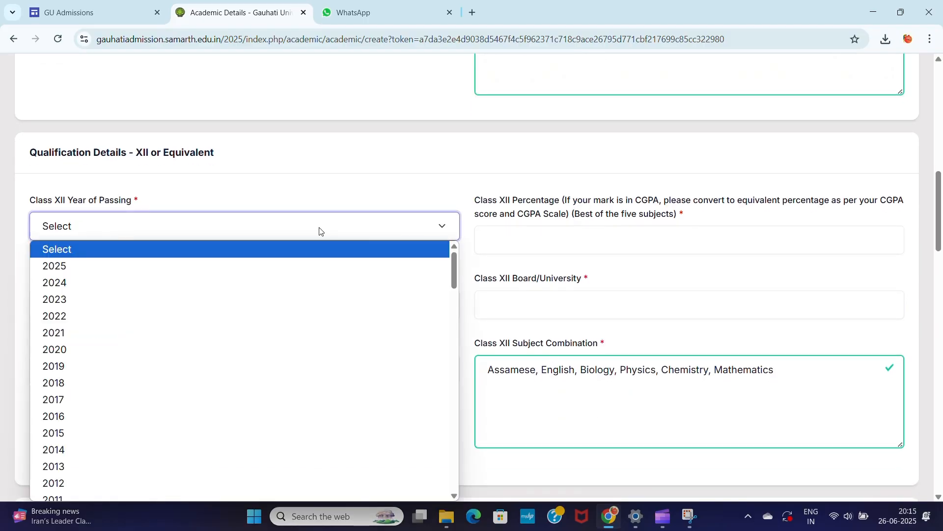
left_click(121, 315)
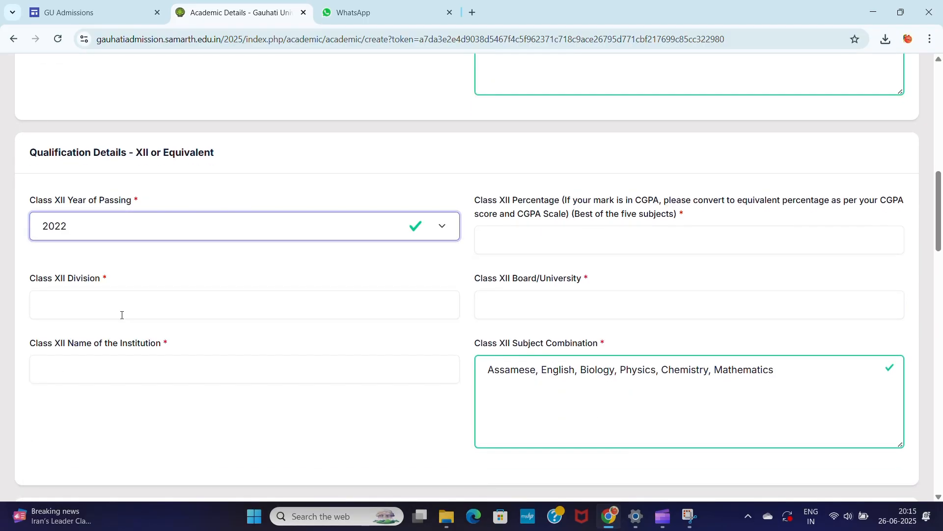
left_click(496, 240)
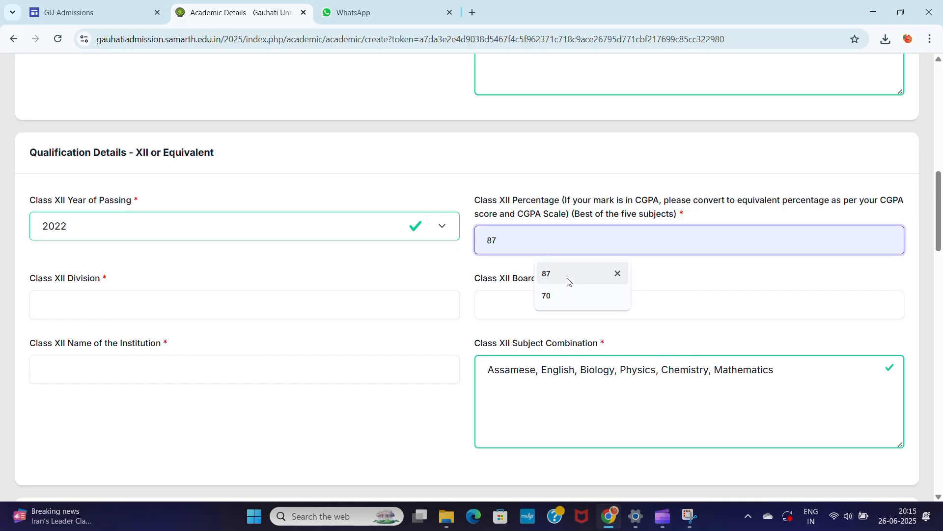
left_click(568, 281)
- Fill in the Class XII division as 1st, the board as ahsec and the institution name as xyz
left_click(270, 307)
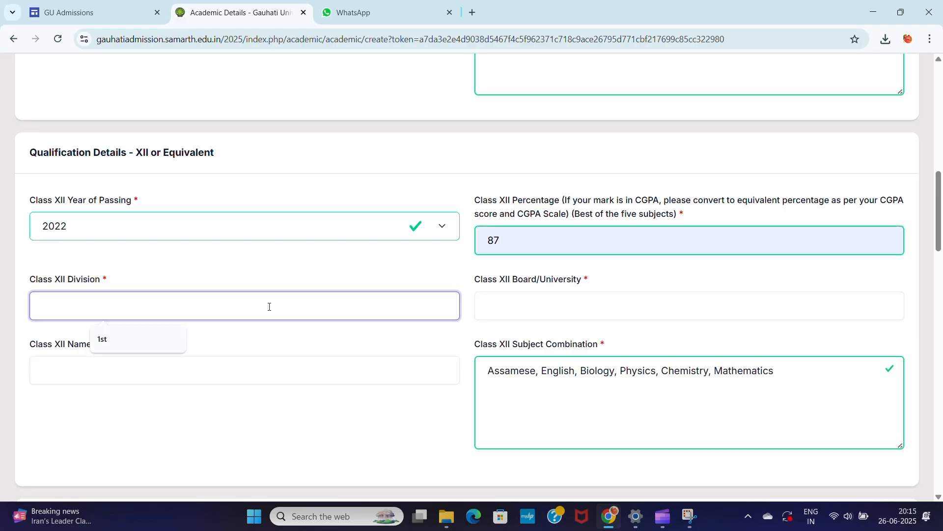
left_click(135, 337)
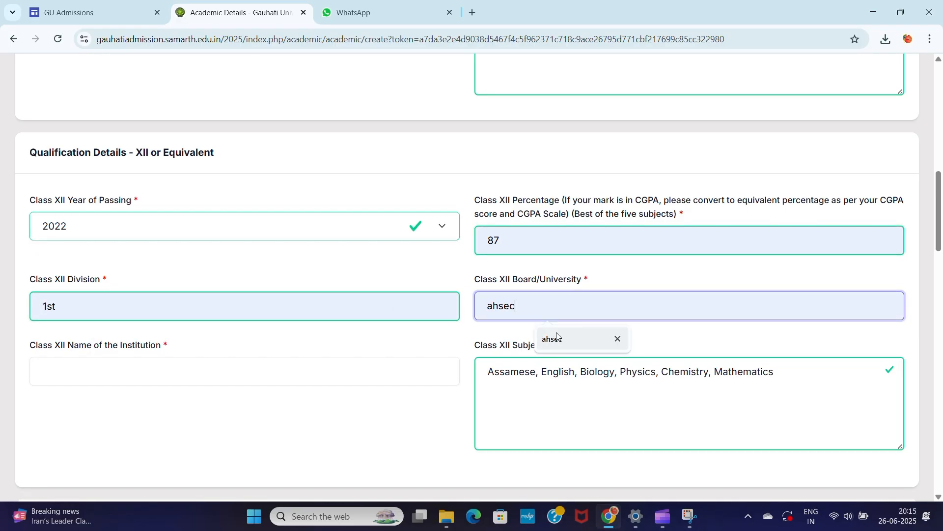
left_click(557, 334)
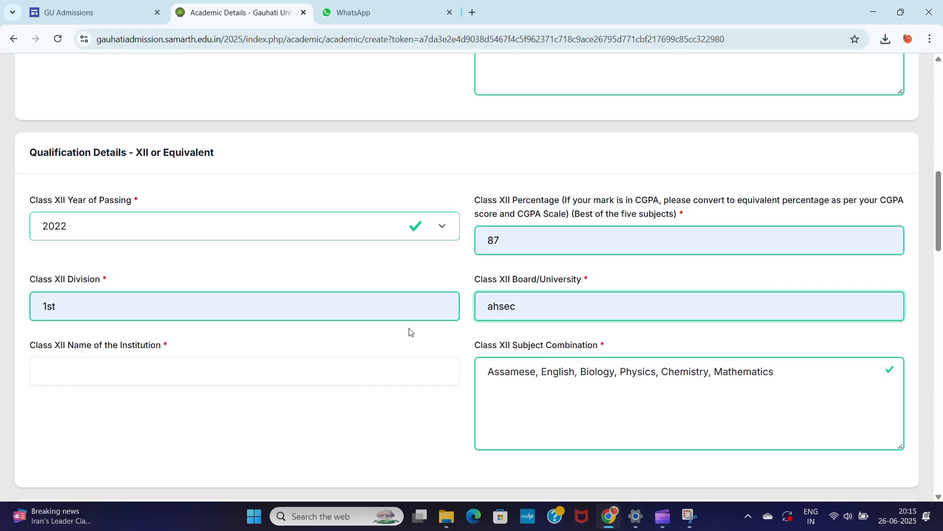
left_click(127, 372)
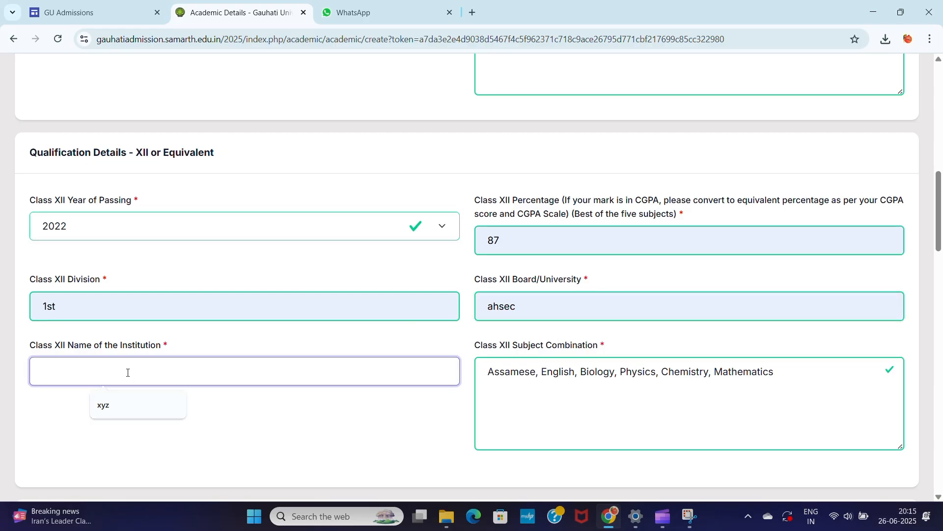
left_click(123, 409)
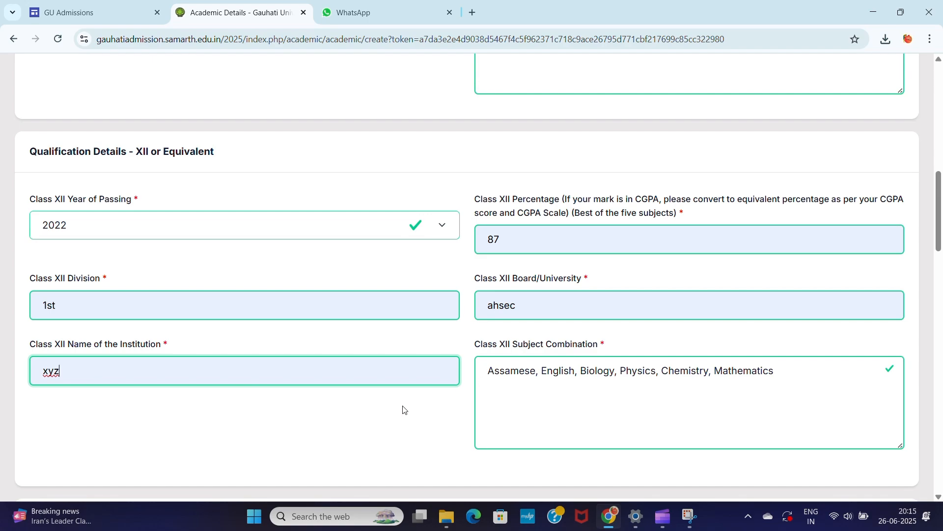
- Set the graduation qualification status to Appeared/Appearing with final examination year 2025, and answer Yes to graduation with honours
scroll(403, 410, "down", 5)
scroll(402, 304, "down", 2)
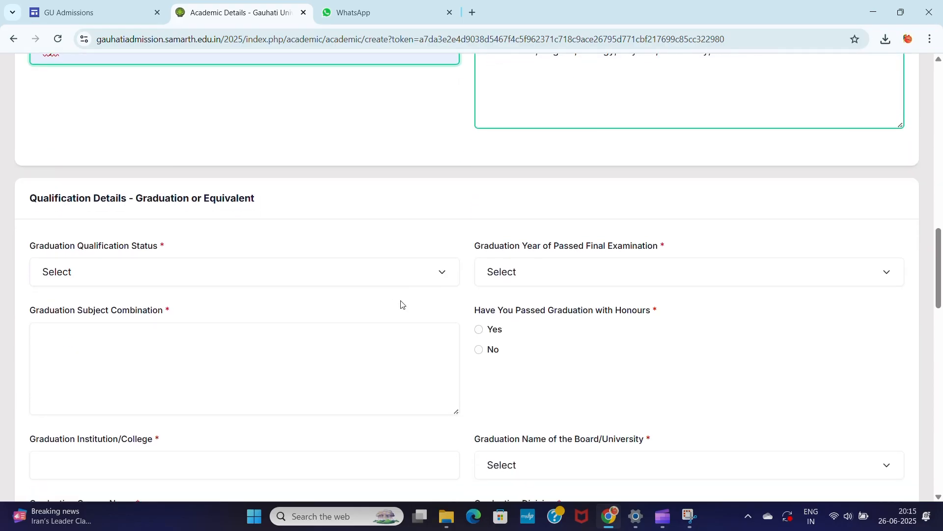
left_click(207, 273)
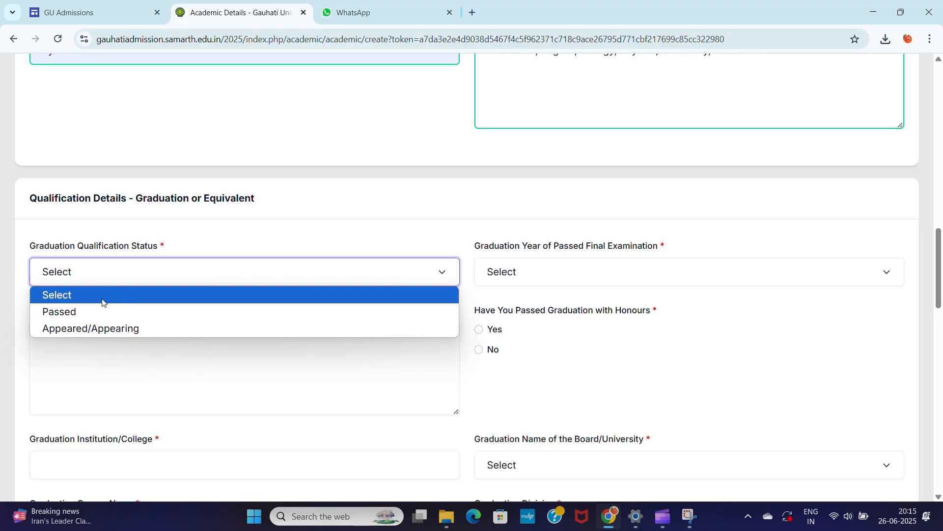
left_click(101, 329)
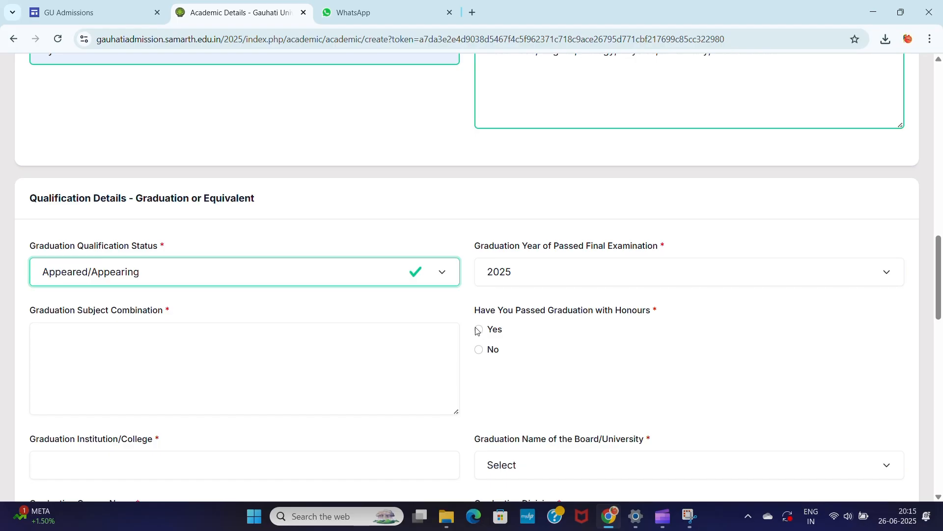
left_click(479, 330)
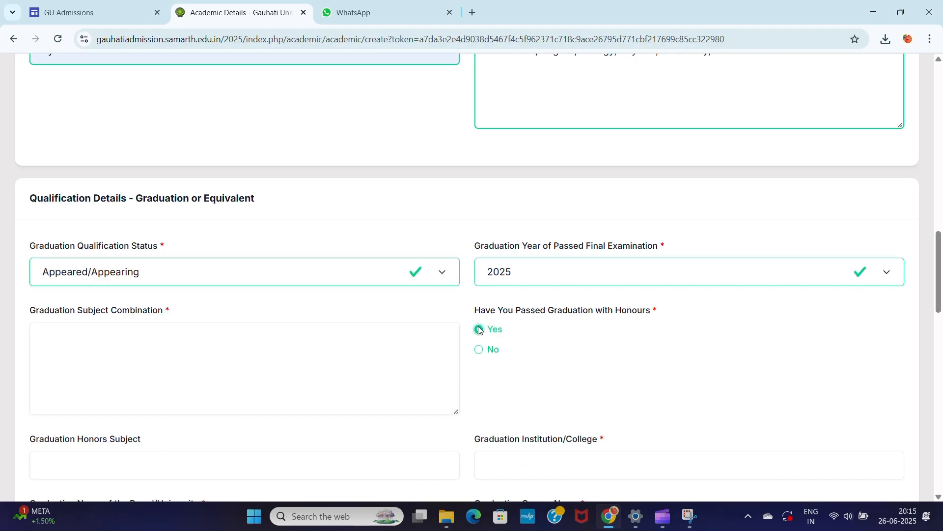
- Enter Zoology as the graduation subject combination and zoology as the graduation honors subject
left_click(90, 342)
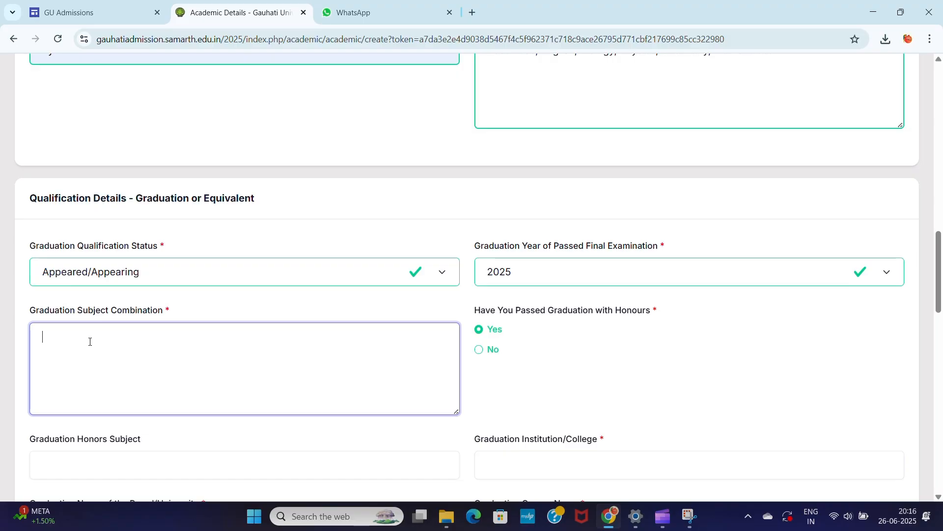
type("Zoology")
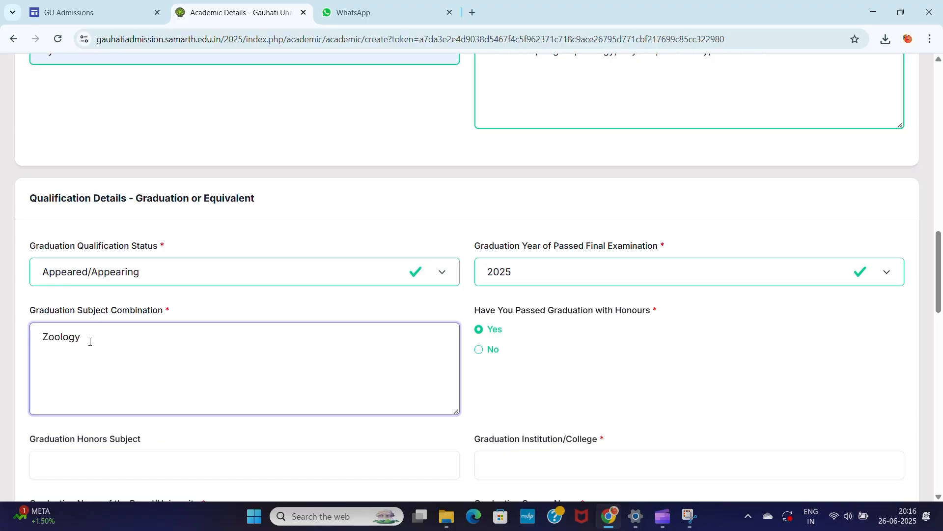
left_click(564, 406)
scroll(565, 406, "down", 3)
scroll(521, 383, "down", 1)
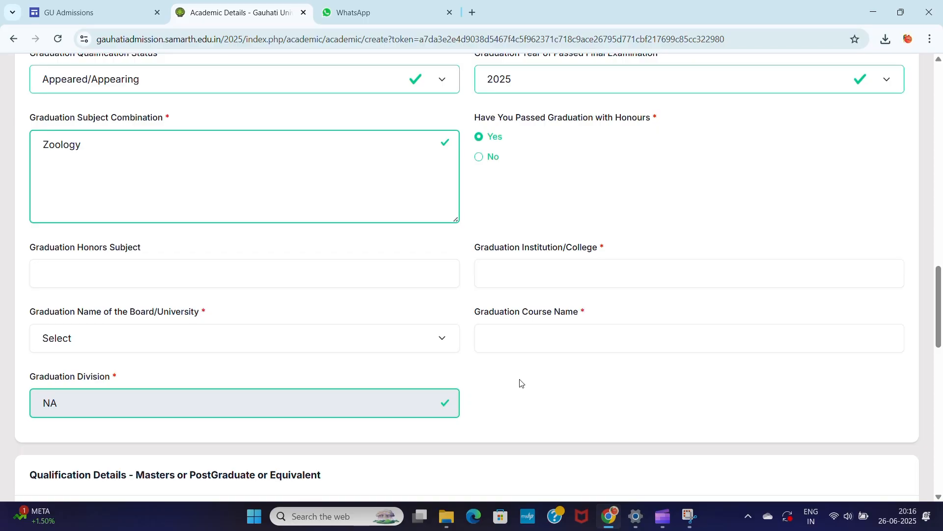
left_click(240, 269)
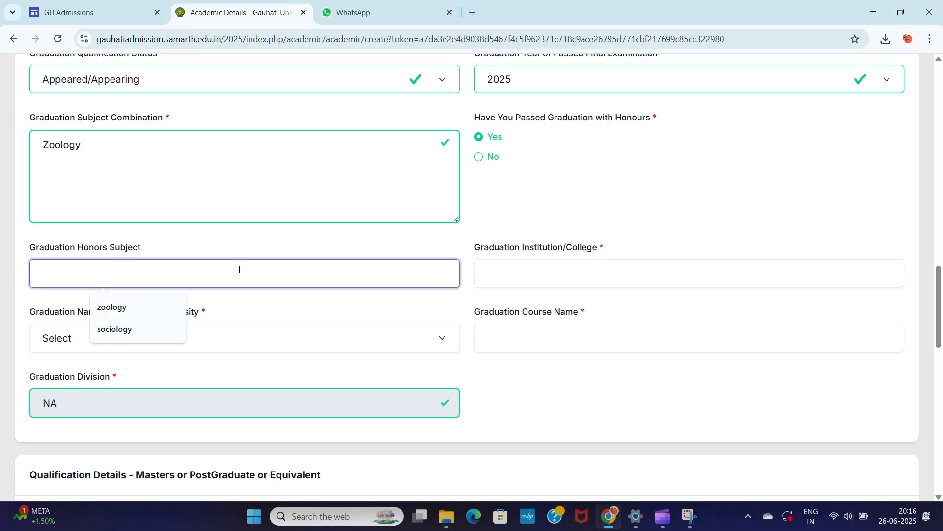
left_click(114, 306)
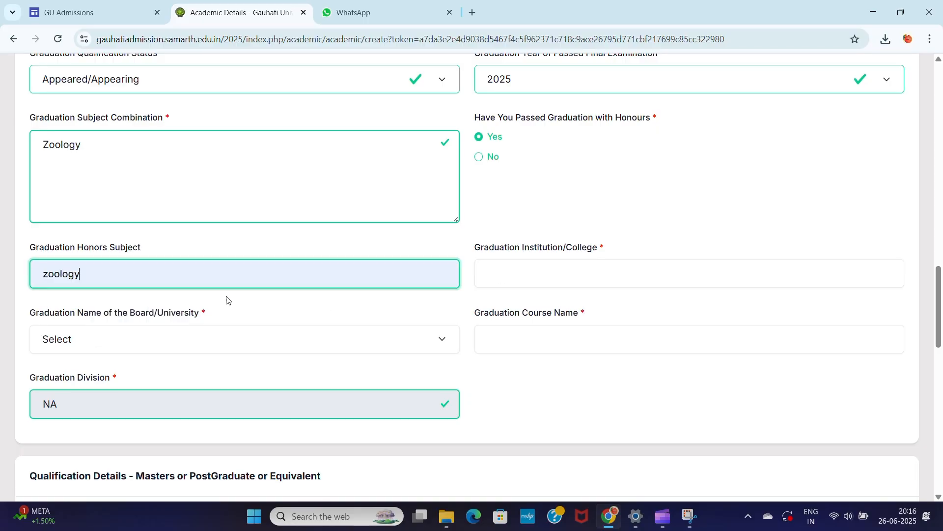
- Enter xtx as the graduation institution and choose Other as the graduation board or university
left_click(529, 266)
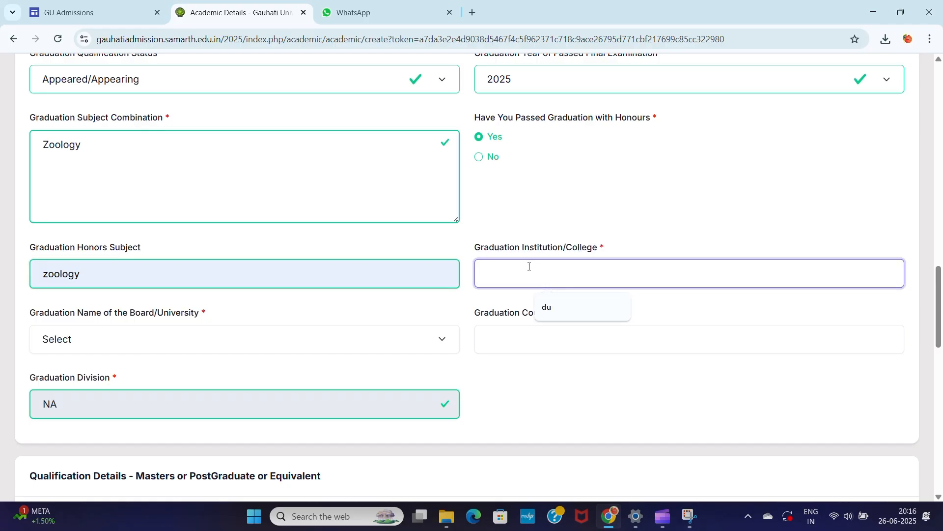
type("xtx")
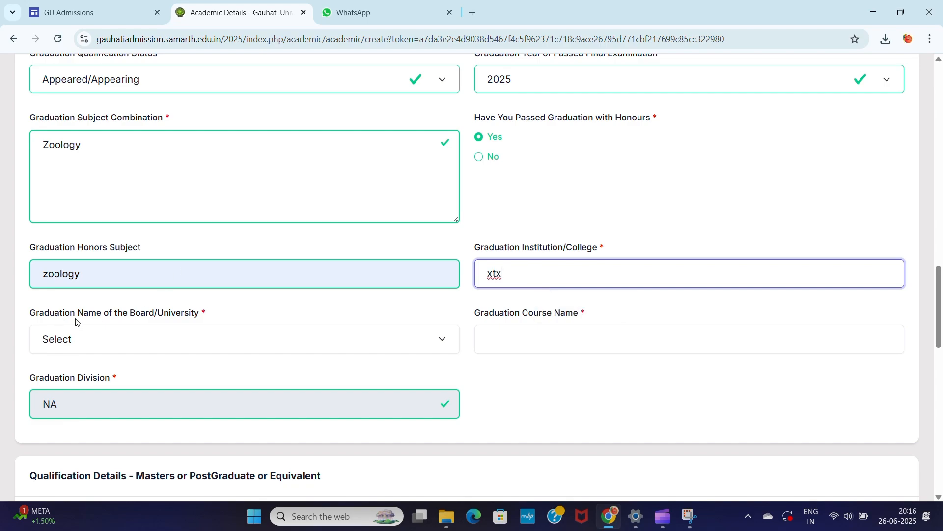
left_click(105, 334)
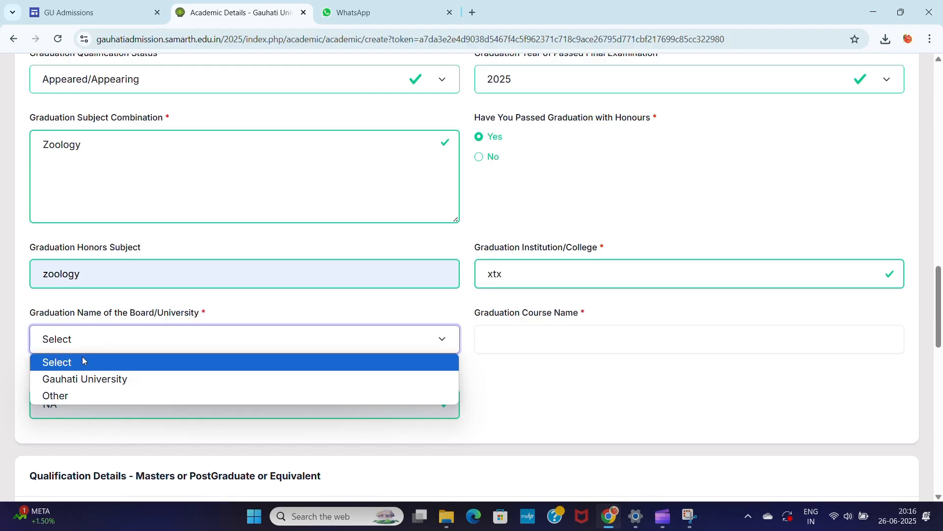
left_click(76, 394)
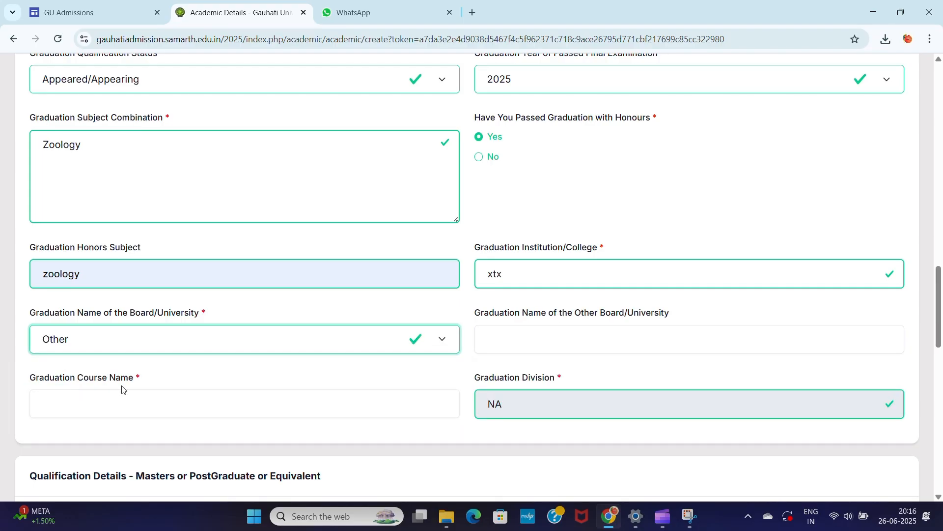
- Enter dibrugarh as the other graduation board or university and B.Sc as the graduation course name
left_click(513, 351)
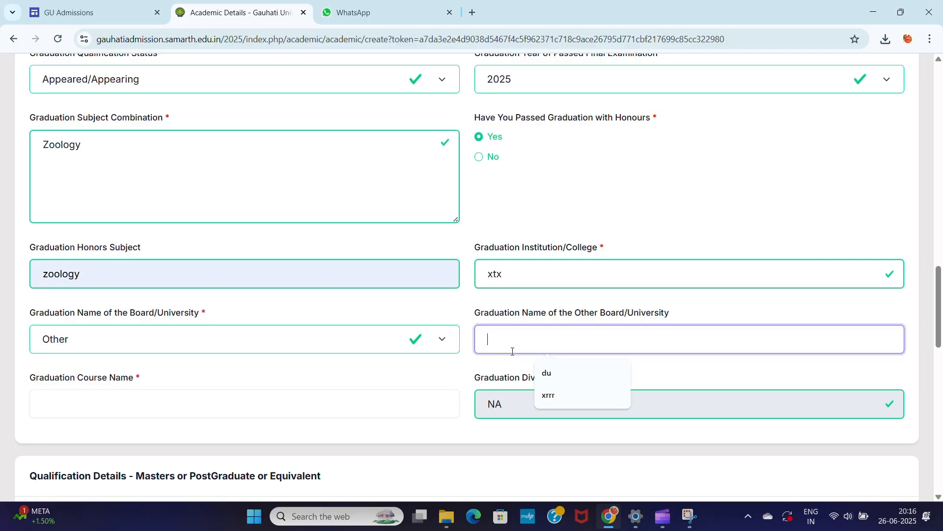
type("dibr")
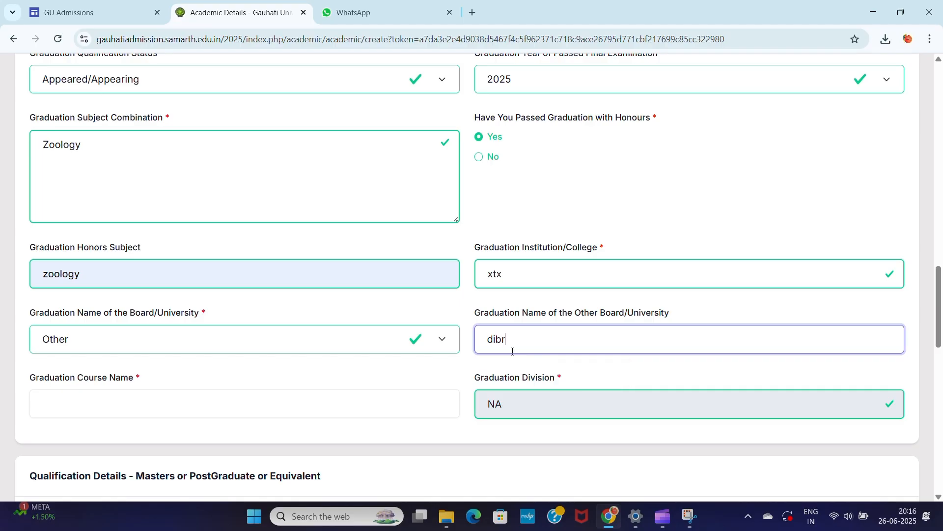
type("ugarh")
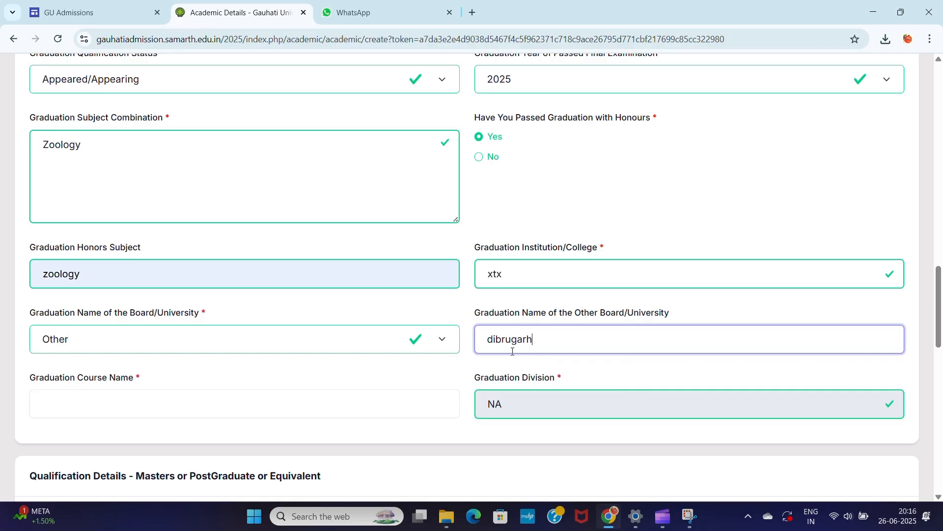
left_click(441, 376)
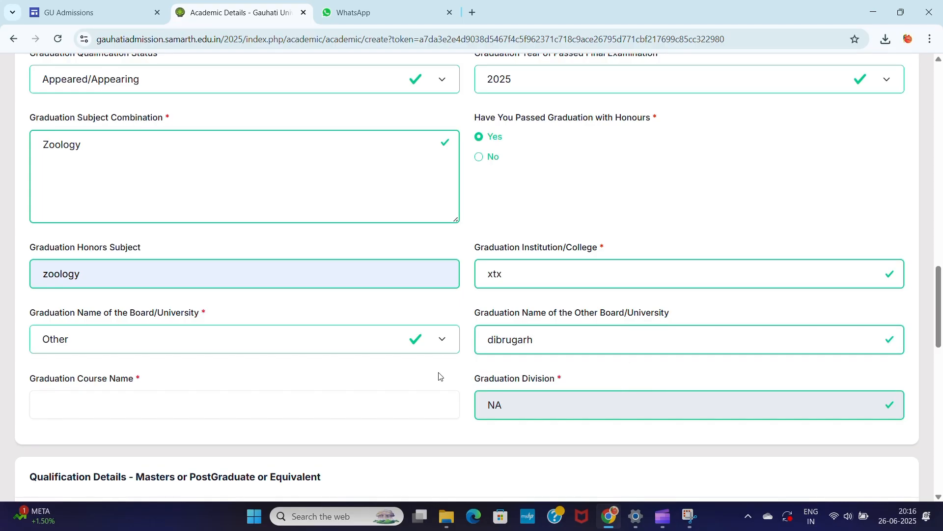
left_click(154, 403)
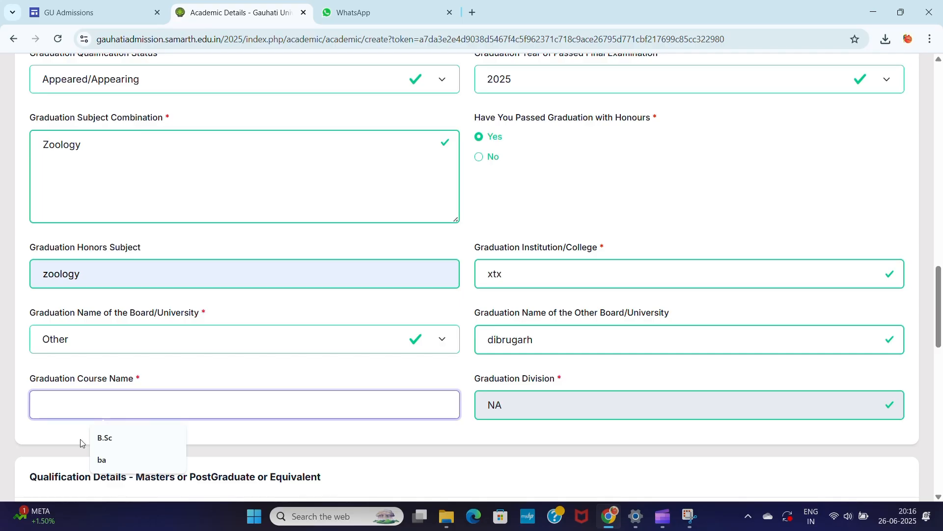
left_click(103, 439)
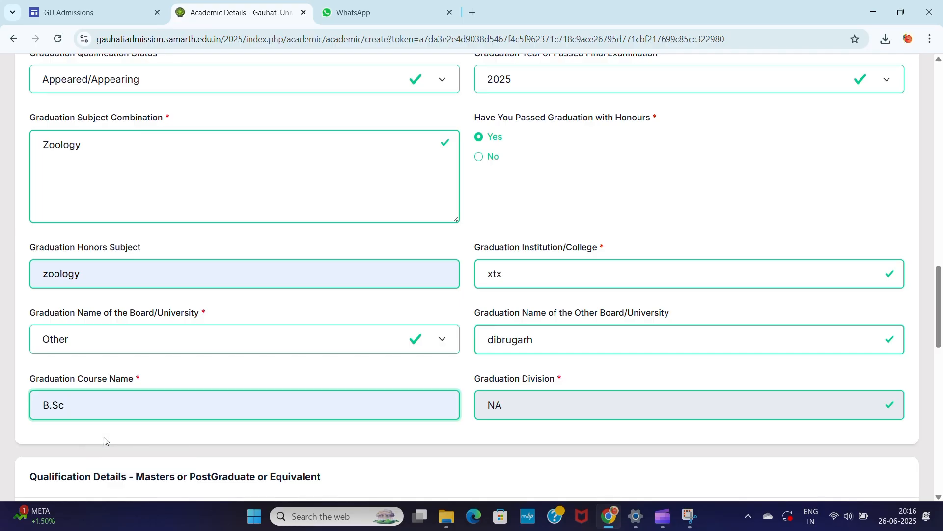
left_click(418, 382)
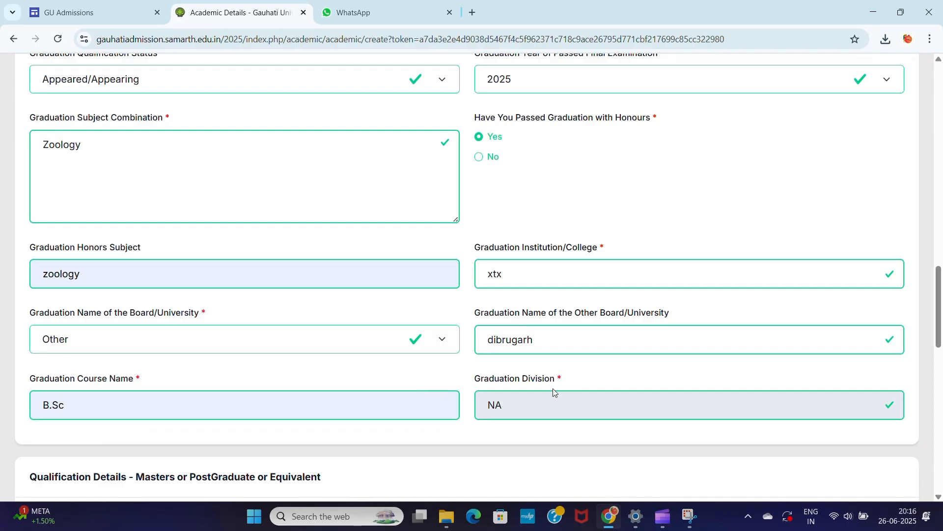
- Leave the Masters qualification section blank and save the academic details
scroll(520, 406, "down", 1)
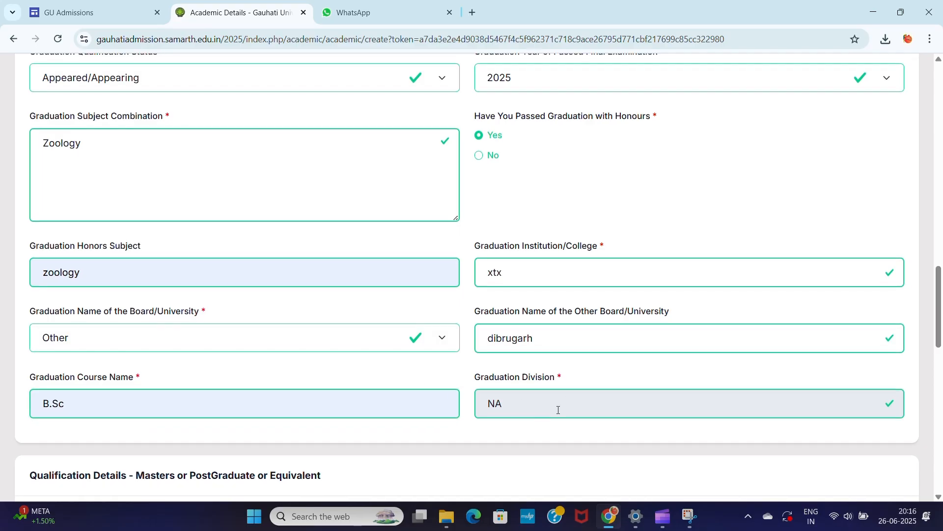
scroll(559, 410, "down", 6)
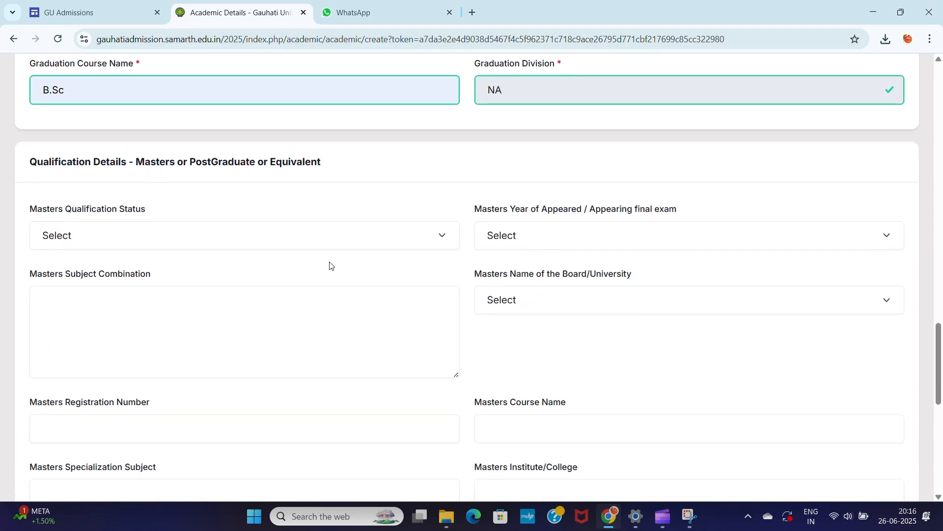
left_click(343, 239)
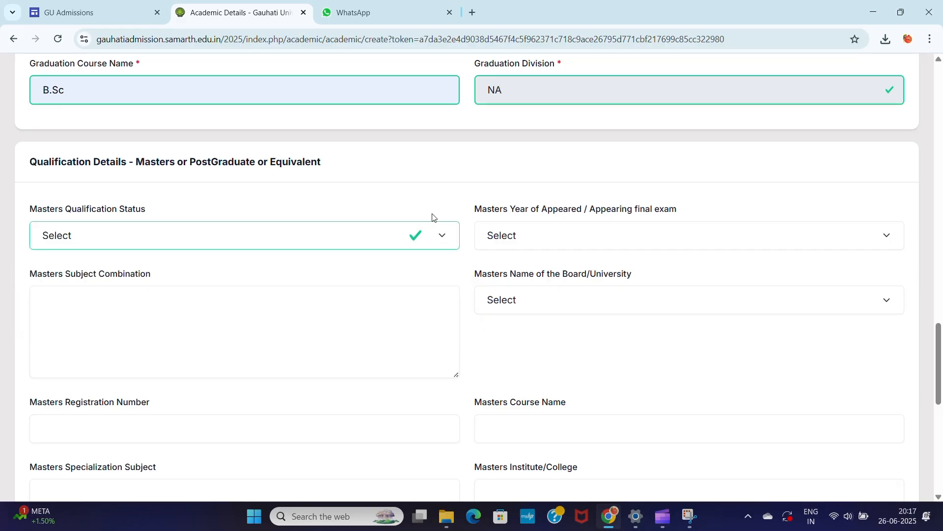
scroll(519, 322, "down", 1)
scroll(518, 321, "down", 6)
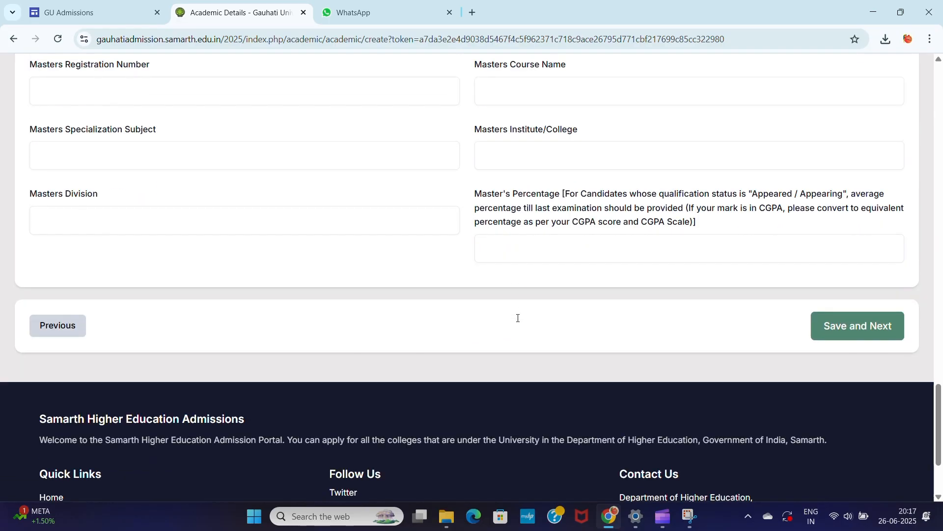
scroll(518, 322, "up", 12)
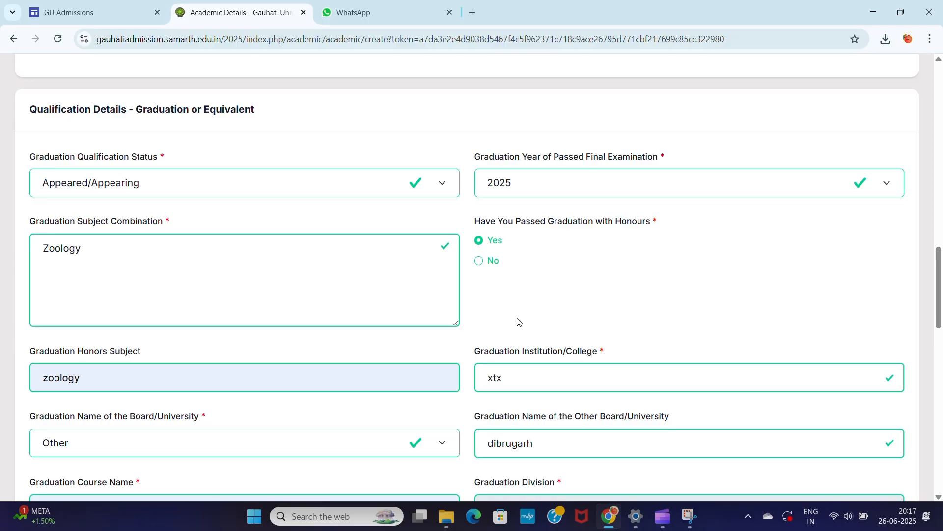
scroll(517, 322, "down", 15)
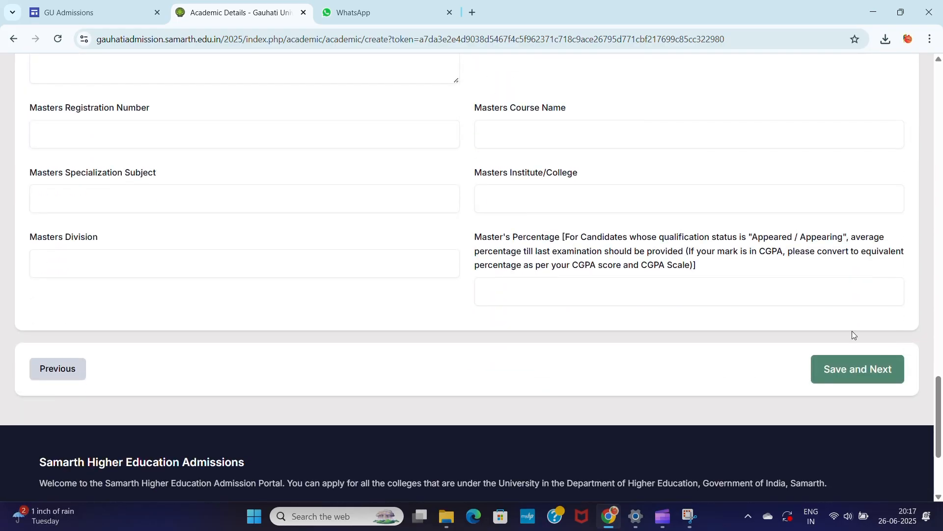
left_click(854, 372)
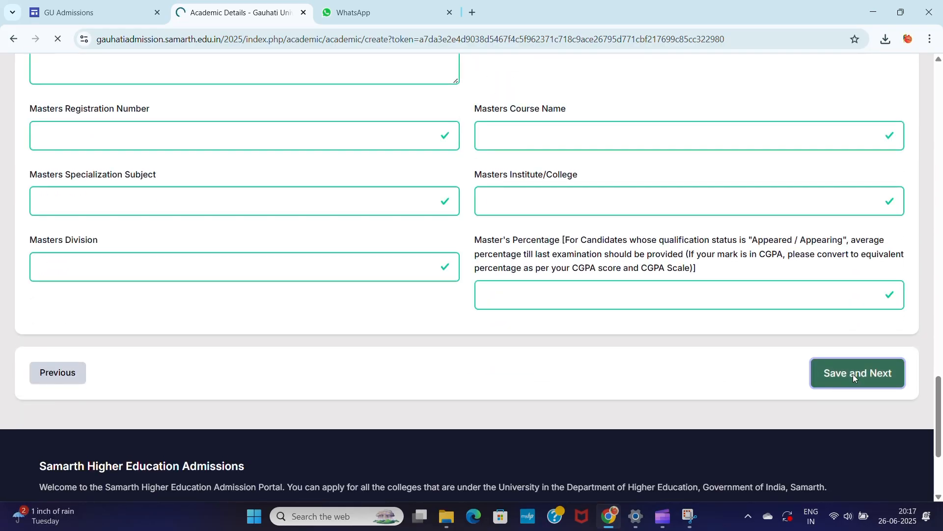
- Look through the saved academic details and continue to the Uploads stage of the application
scroll(854, 378, "down", 10)
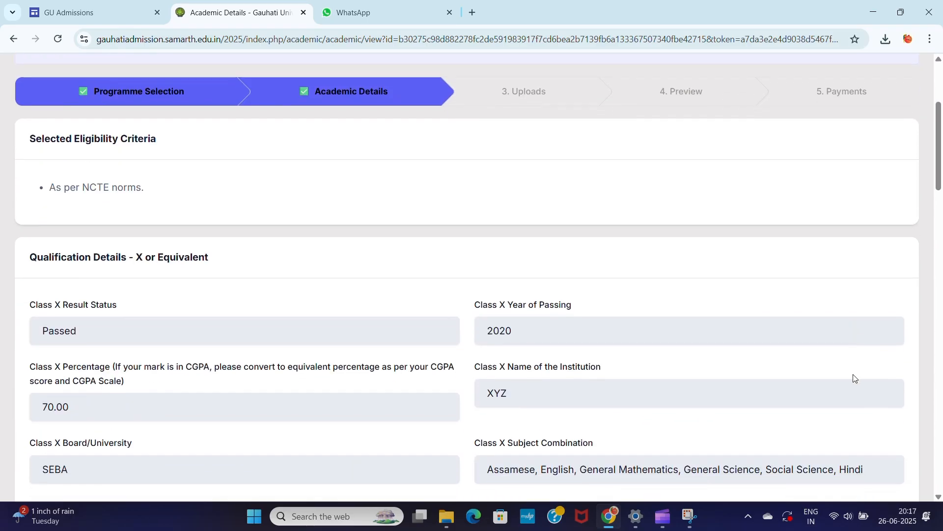
scroll(854, 378, "down", 20)
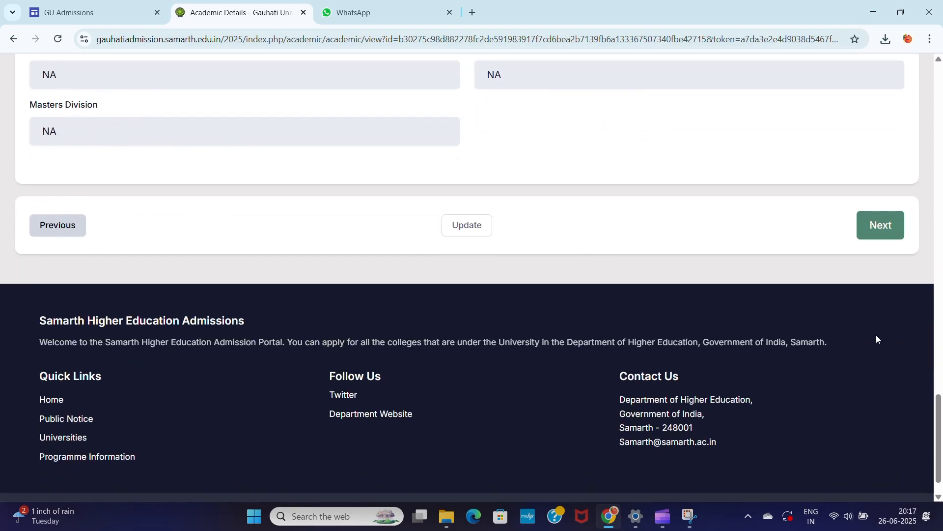
left_click(891, 227)
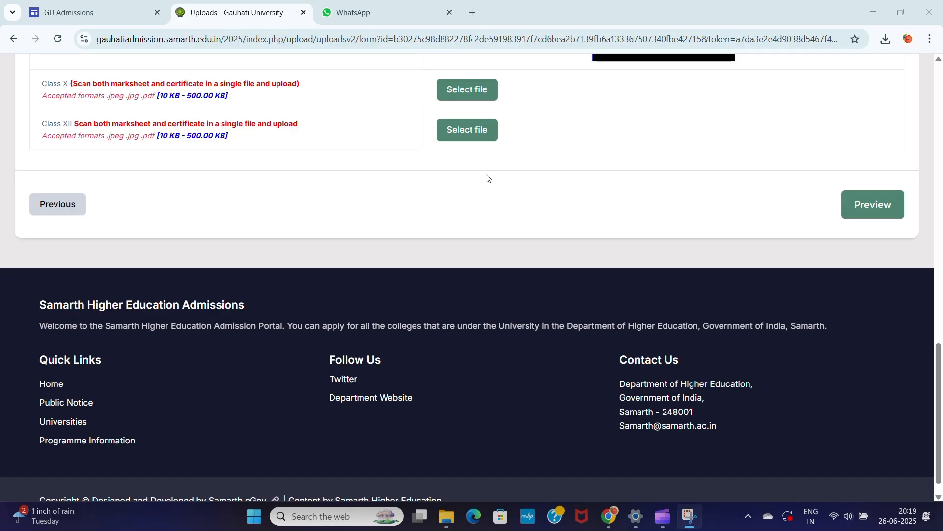
- Consult the B.Ed. Admission Notification from the GU Admissions site and return to its list of admission and entrance test notifications
left_click(102, 7)
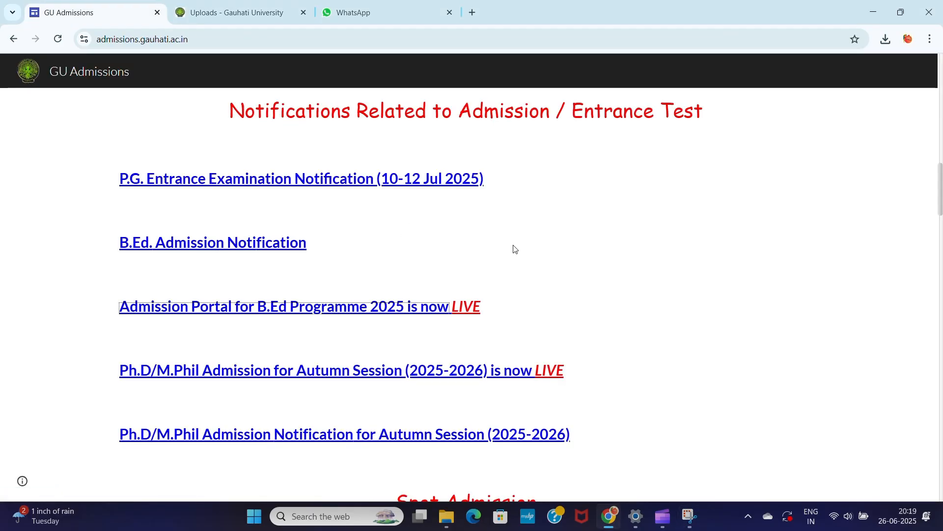
left_click(254, 245)
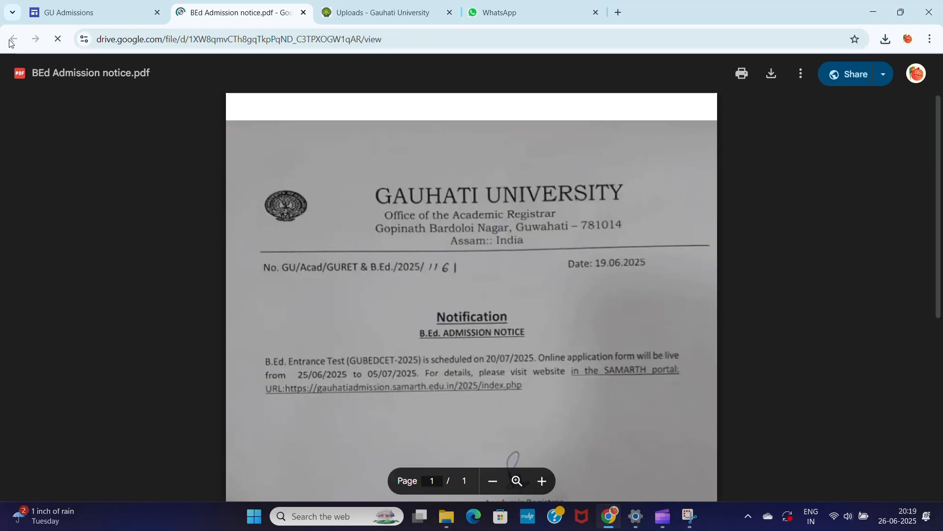
left_click(99, 5)
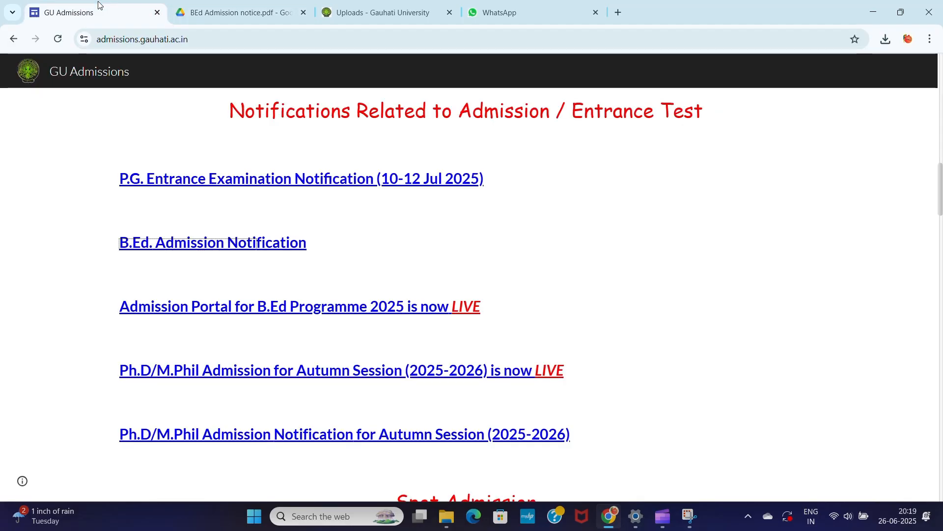
scroll(387, 182, "left", 3)
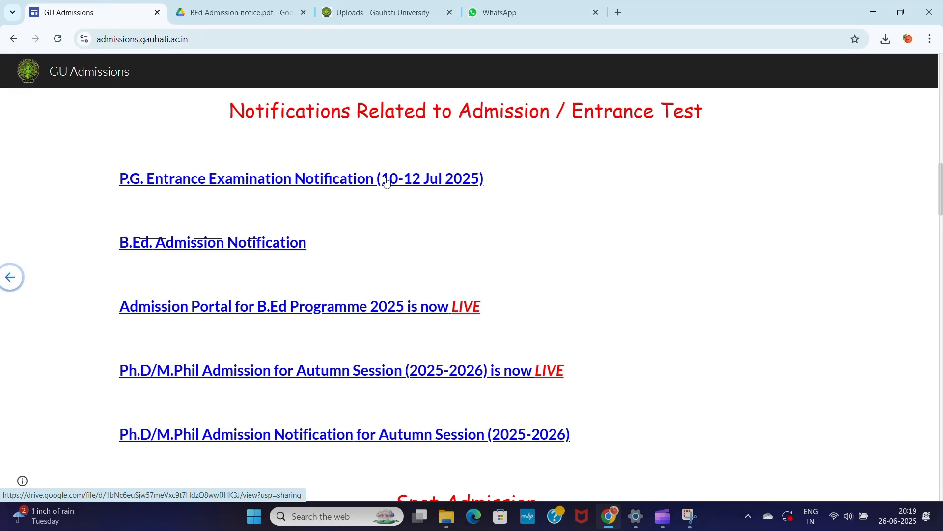
scroll(386, 182, "down", 2)
scroll(387, 182, "up", 2)
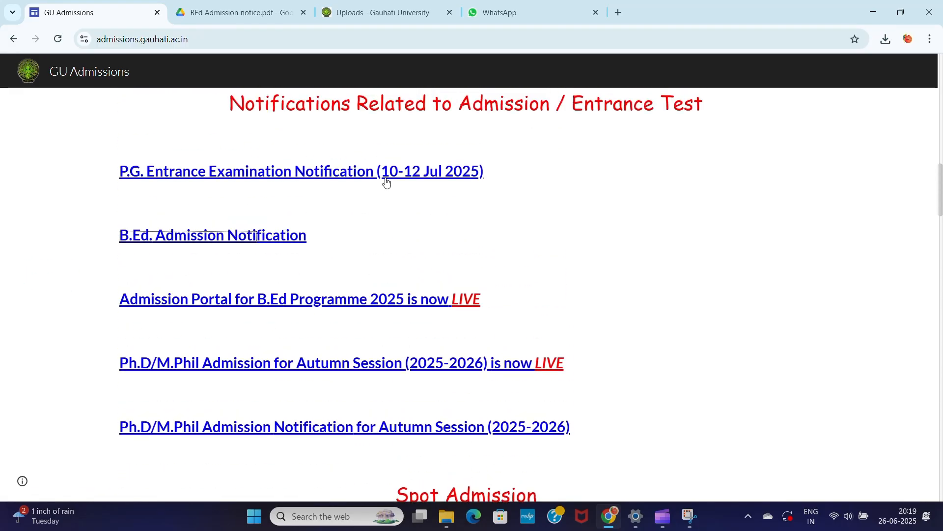
scroll(387, 182, "up", 3)
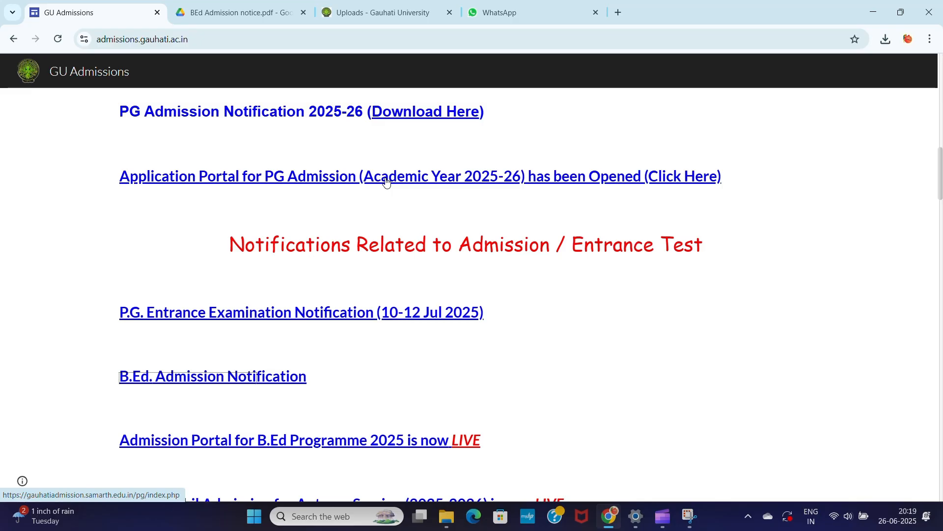